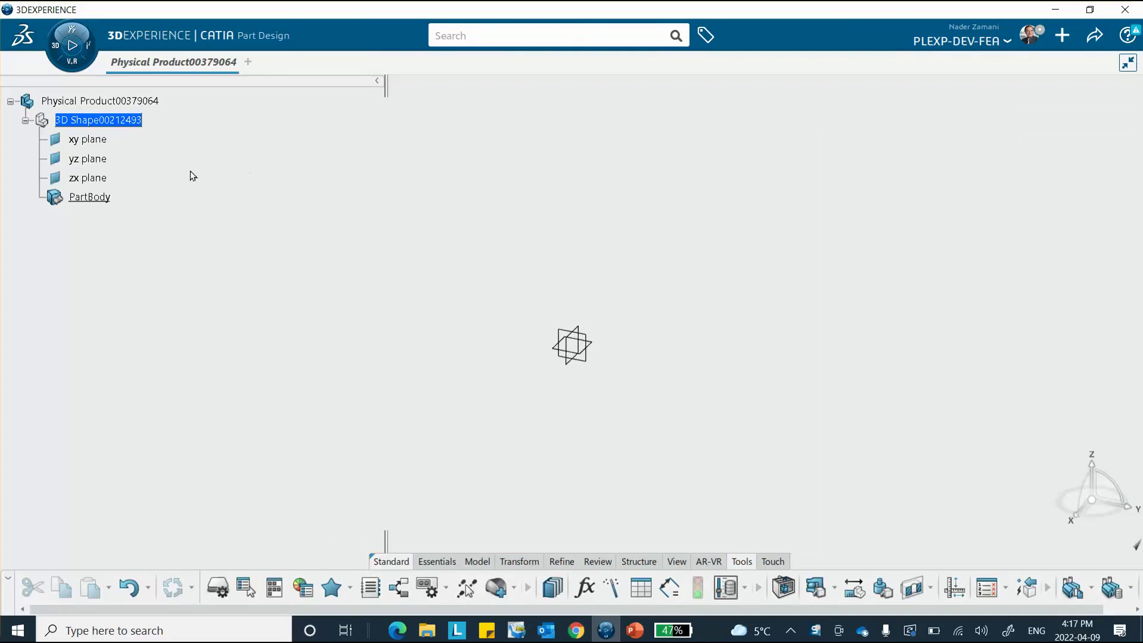
# Step: Draw a centred rectangle at the origin of a new sketch on the zx plane
pyautogui.click(577, 336)
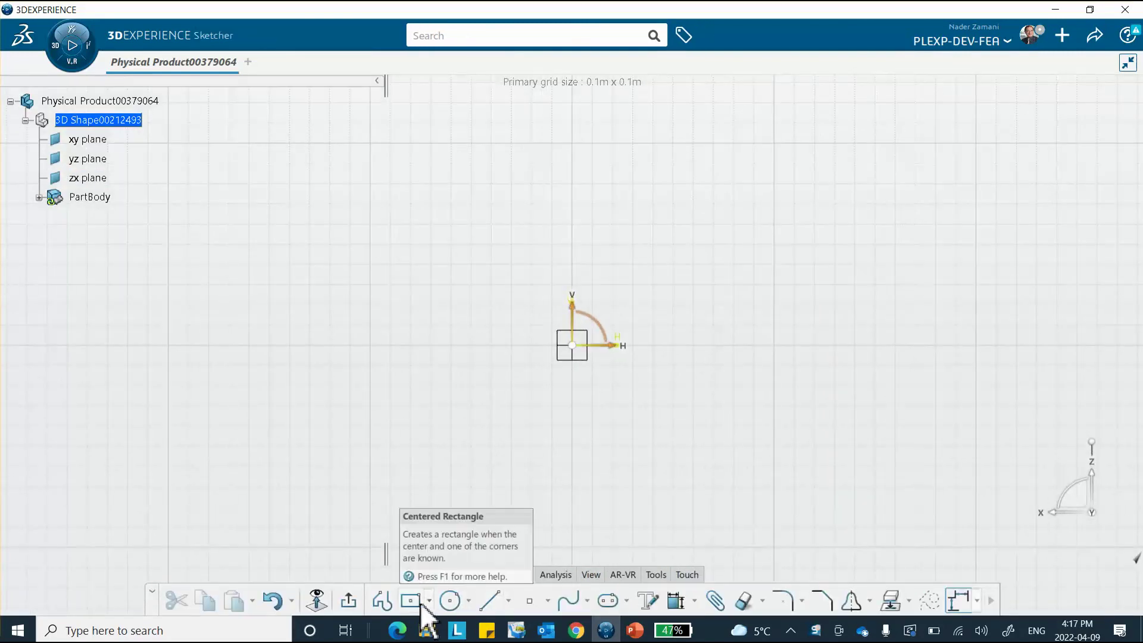
pyautogui.click(411, 600)
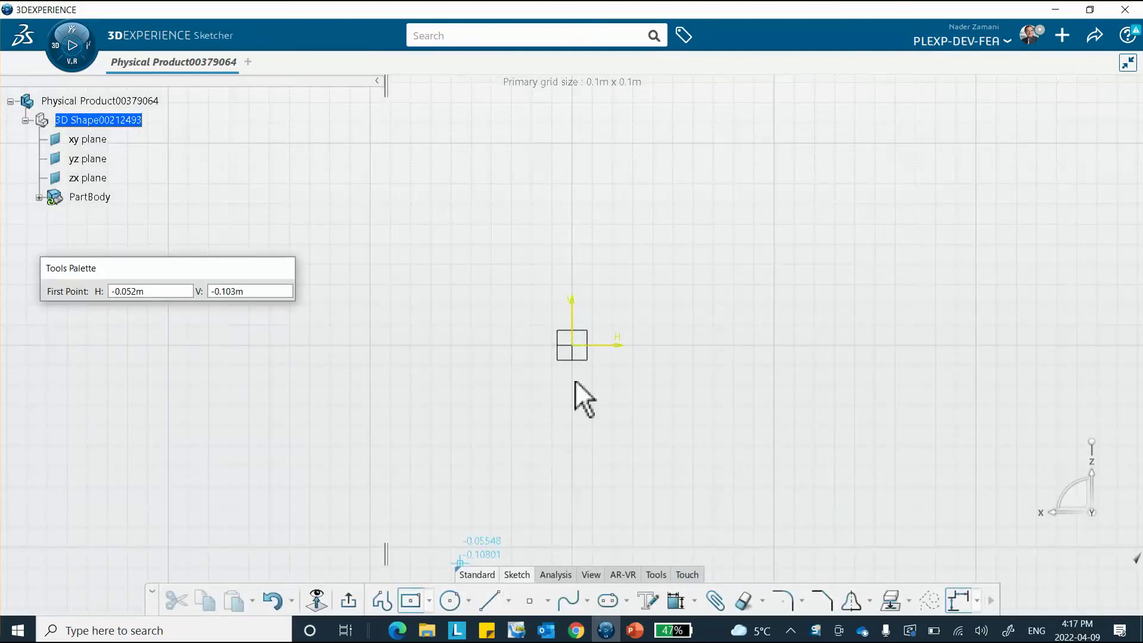
pyautogui.click(572, 345)
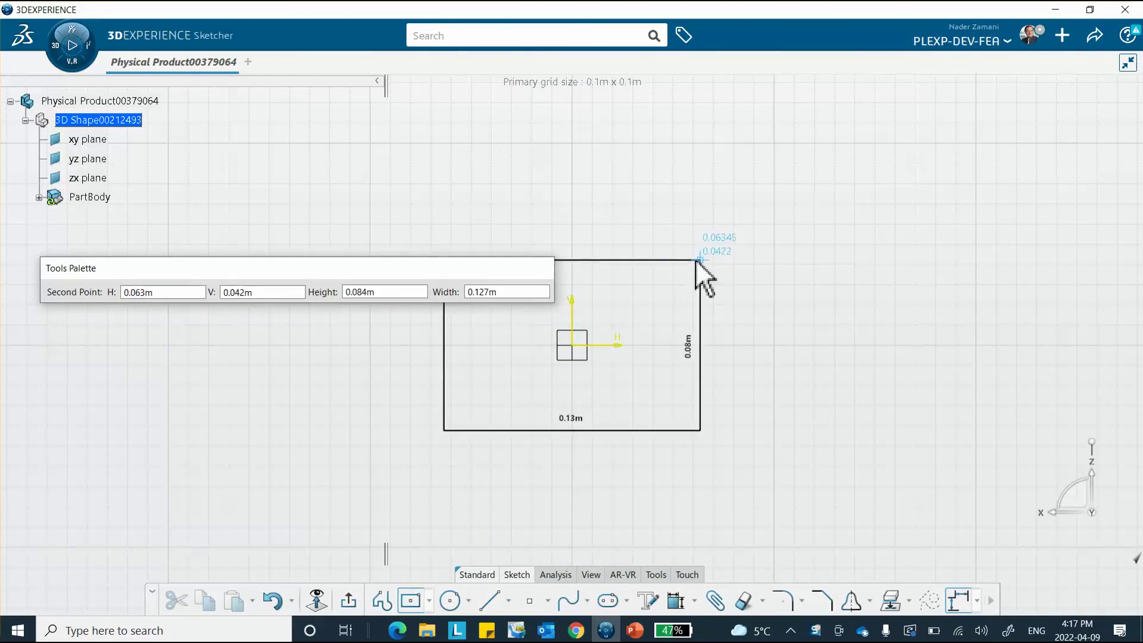
pyautogui.click(673, 290)
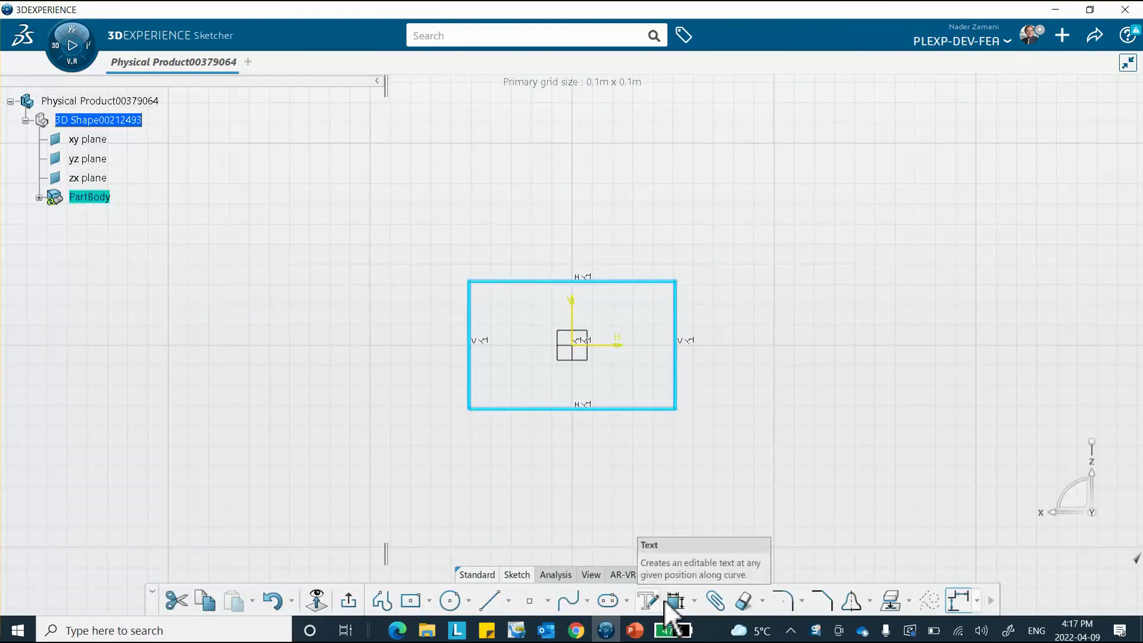
pyautogui.press('Escape')
# Step: Constrain the rectangle's width and height to 10mm each and exit the sketch
pyautogui.click(600, 282)
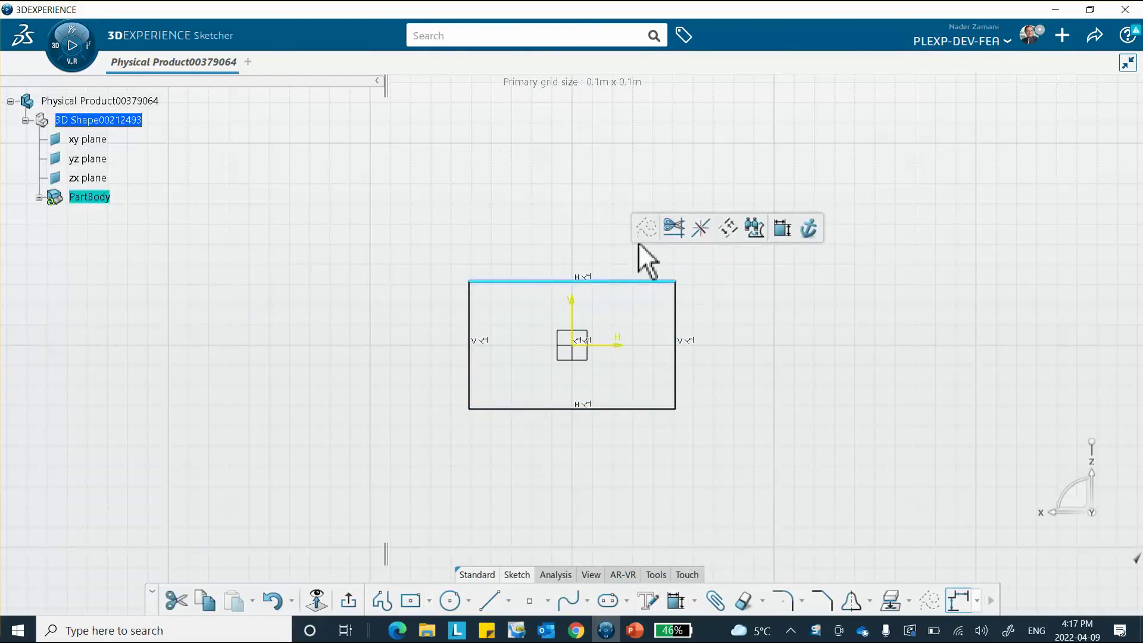
pyautogui.click(783, 226)
pyautogui.click(614, 212)
pyautogui.write('1')
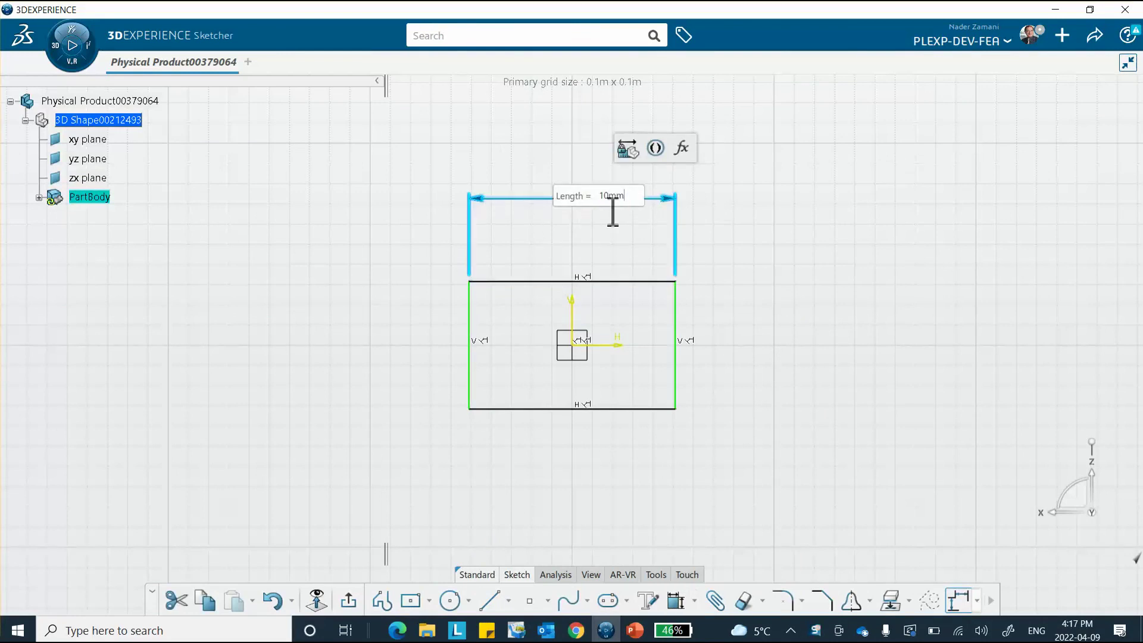
pyautogui.write('0mm')
pyautogui.press('Return')
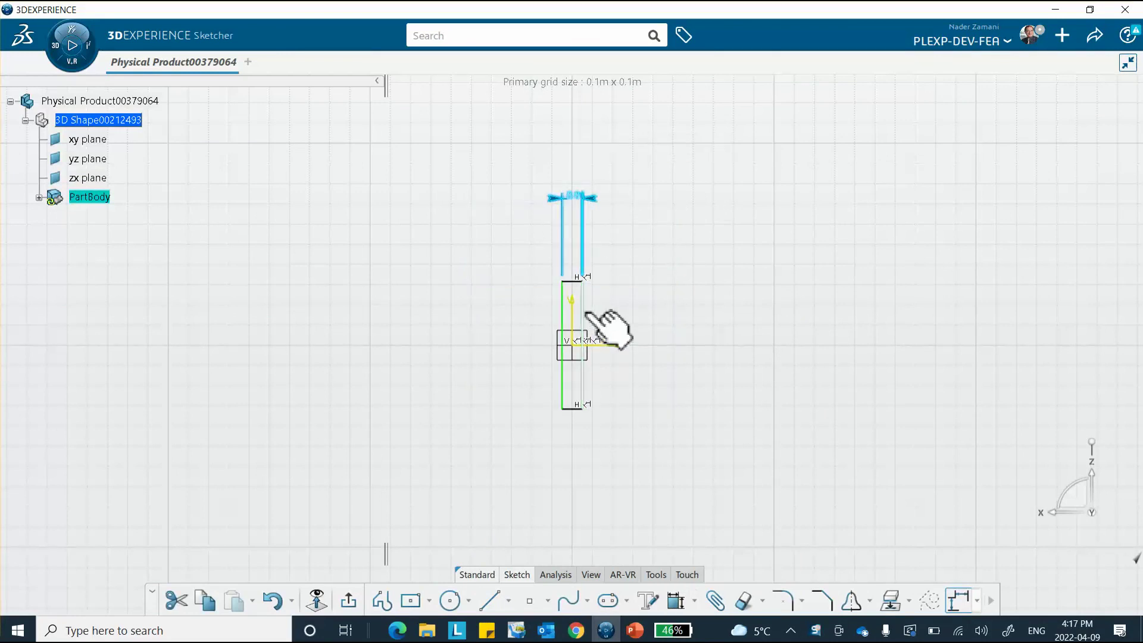
pyautogui.click(583, 325)
pyautogui.click(770, 261)
pyautogui.click(666, 351)
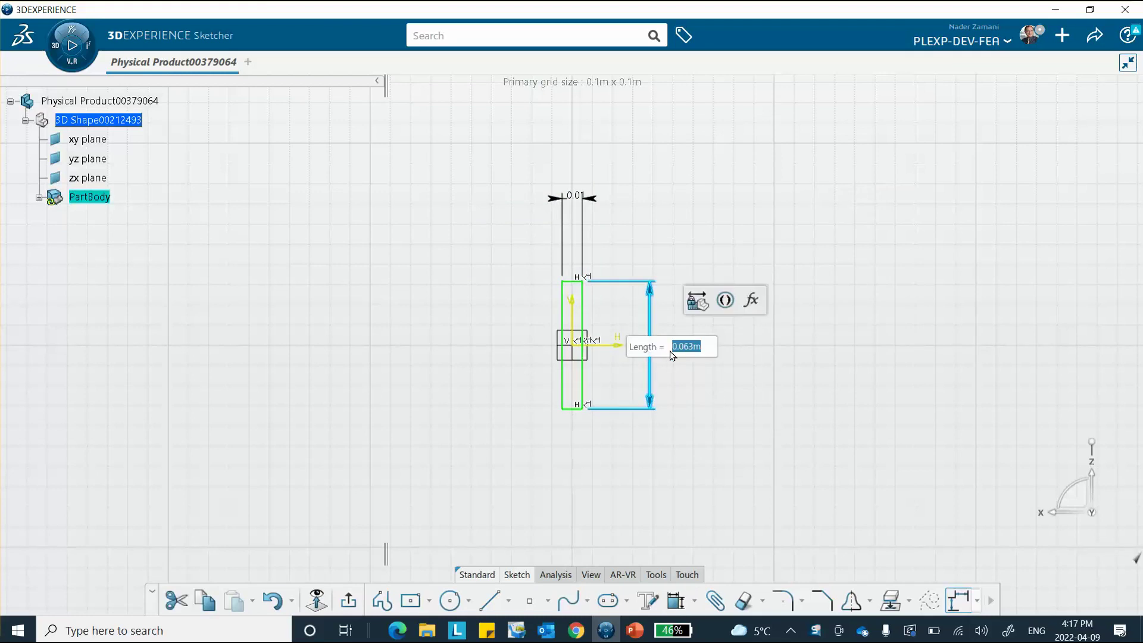
pyautogui.write('10mm')
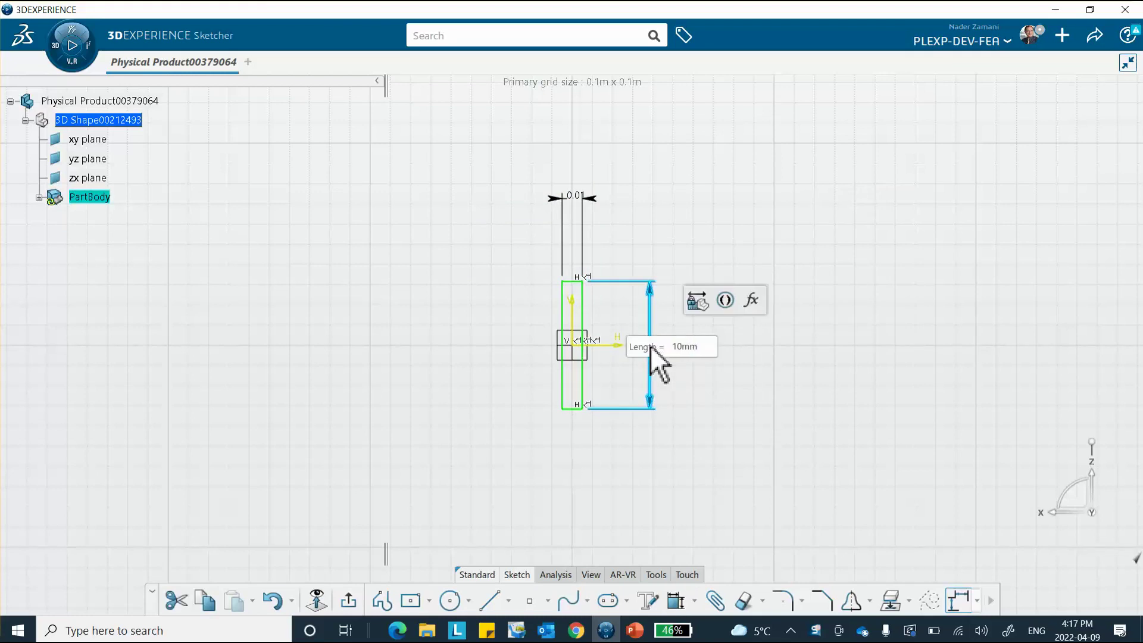
pyautogui.press('Return')
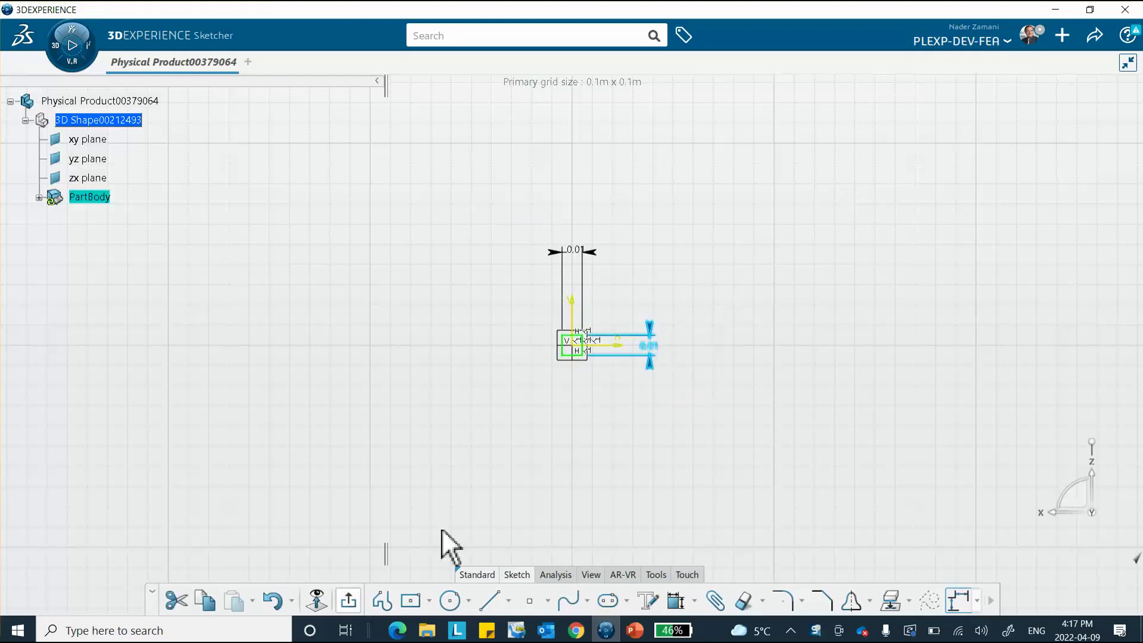
pyautogui.doubleClick(556, 410)
pyautogui.click(661, 359)
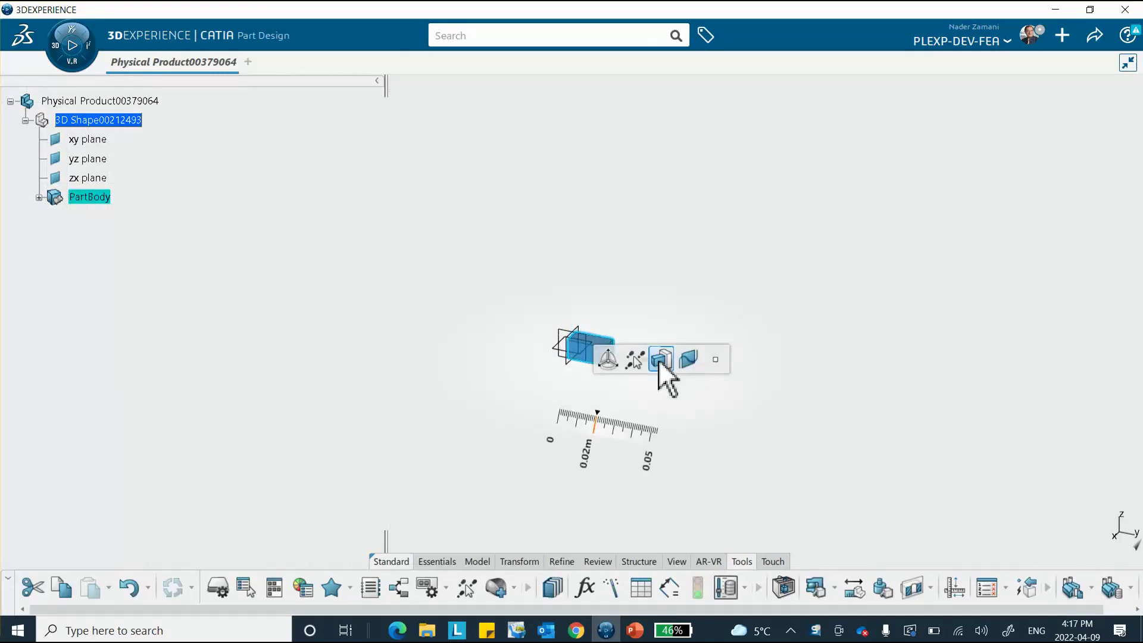
# Step: Create Pad.1 from the square and set its first limit length to 100mm
pyautogui.click(697, 405)
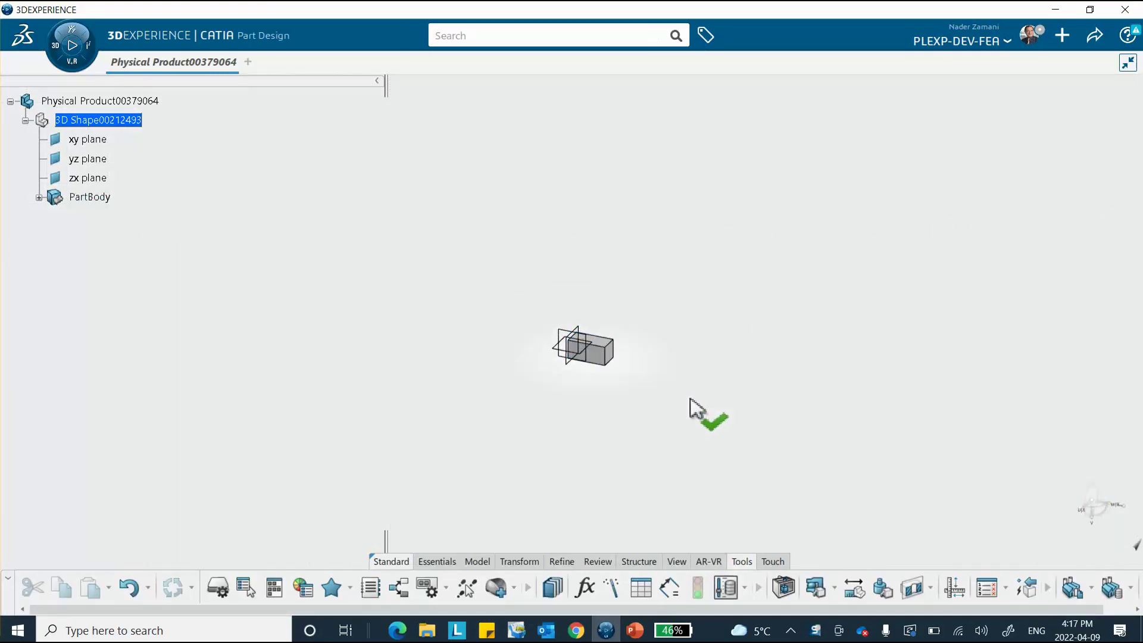
pyautogui.click(40, 198)
pyautogui.doubleClick(95, 215)
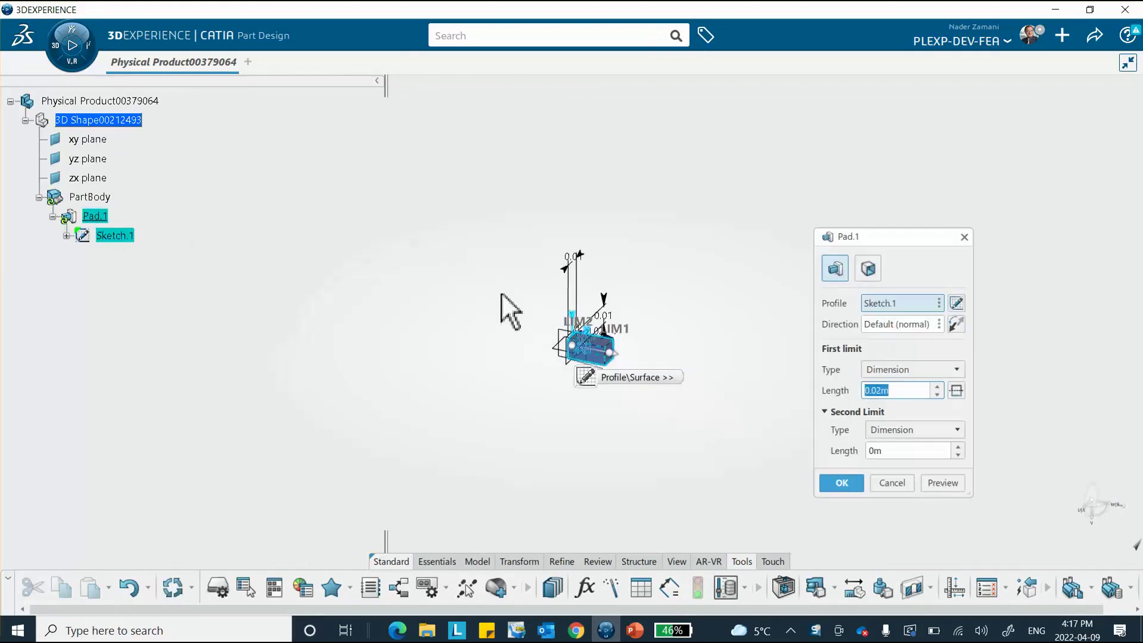
pyautogui.write('100')
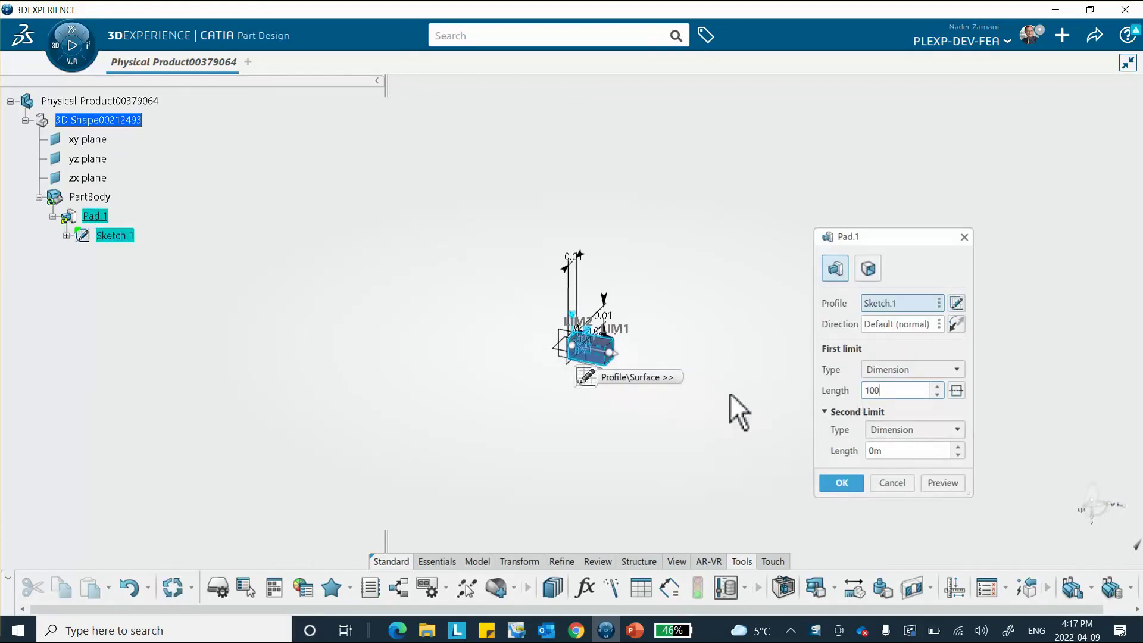
pyautogui.write('mm')
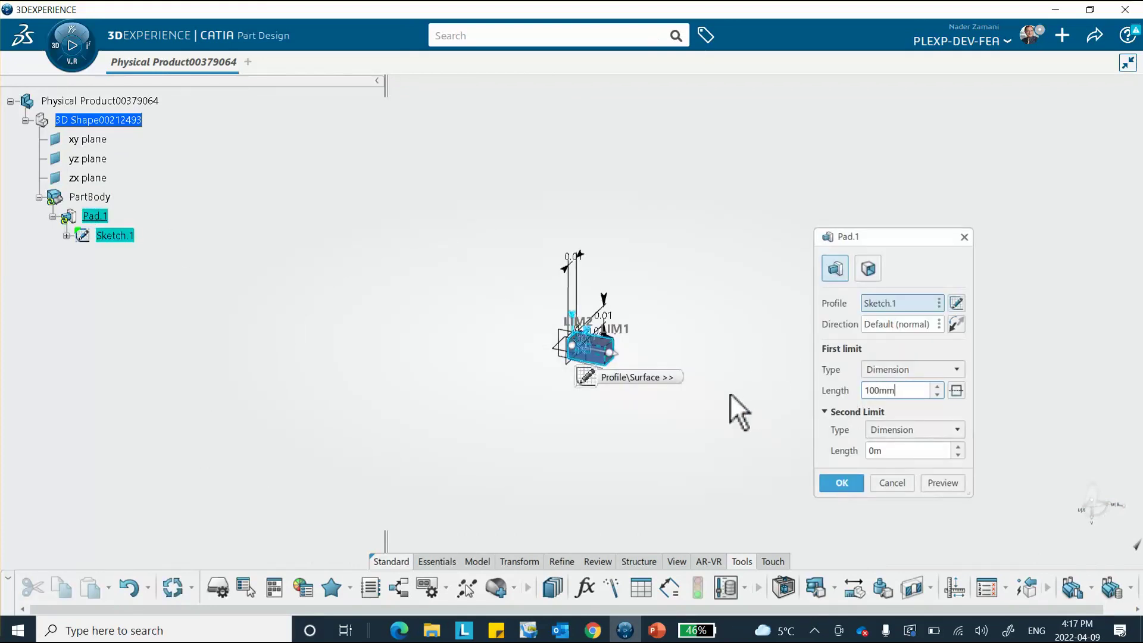
pyautogui.press('Return')
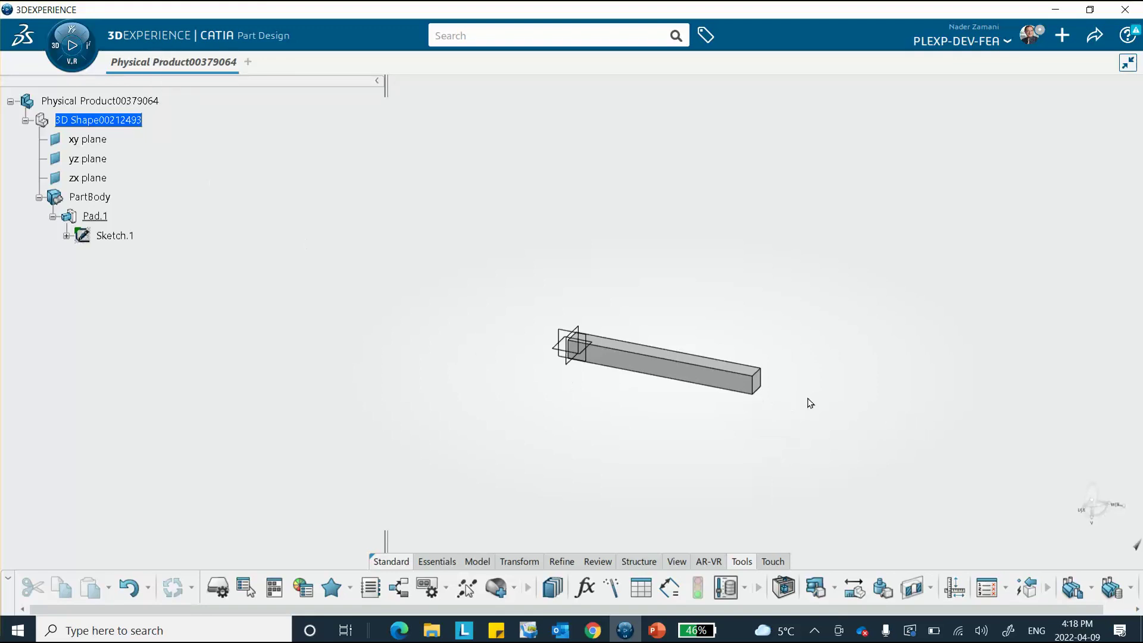
pyautogui.moveTo(892, 391); pyautogui.dragTo(817, 358, button='middle')
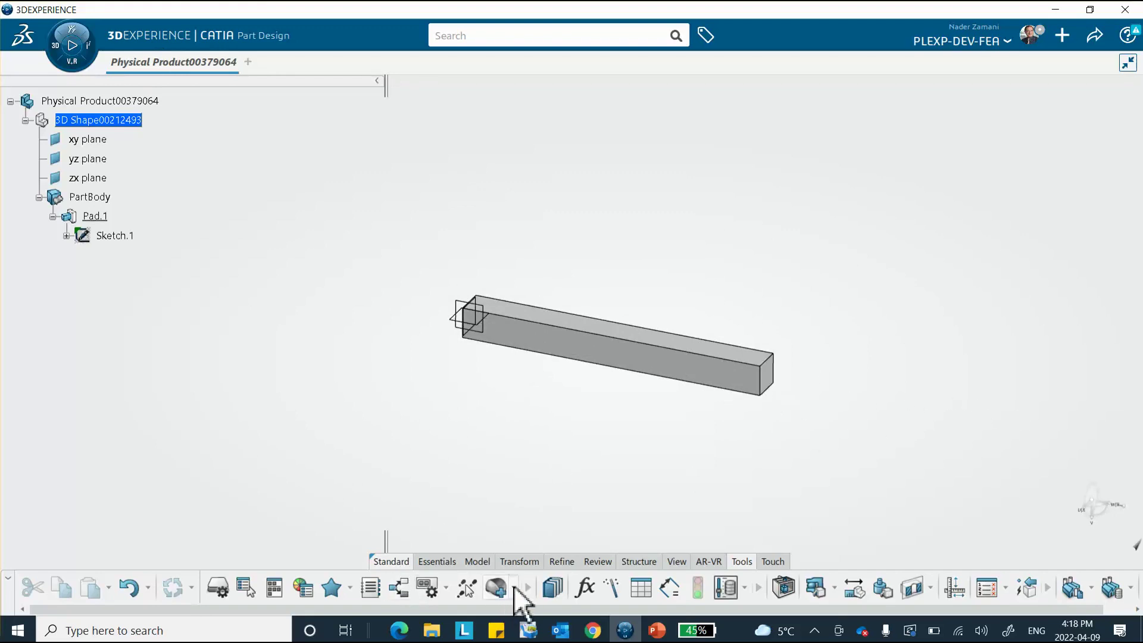
# Step: Create a new core material titled Video_Remote_Torque
pyautogui.click(496, 587)
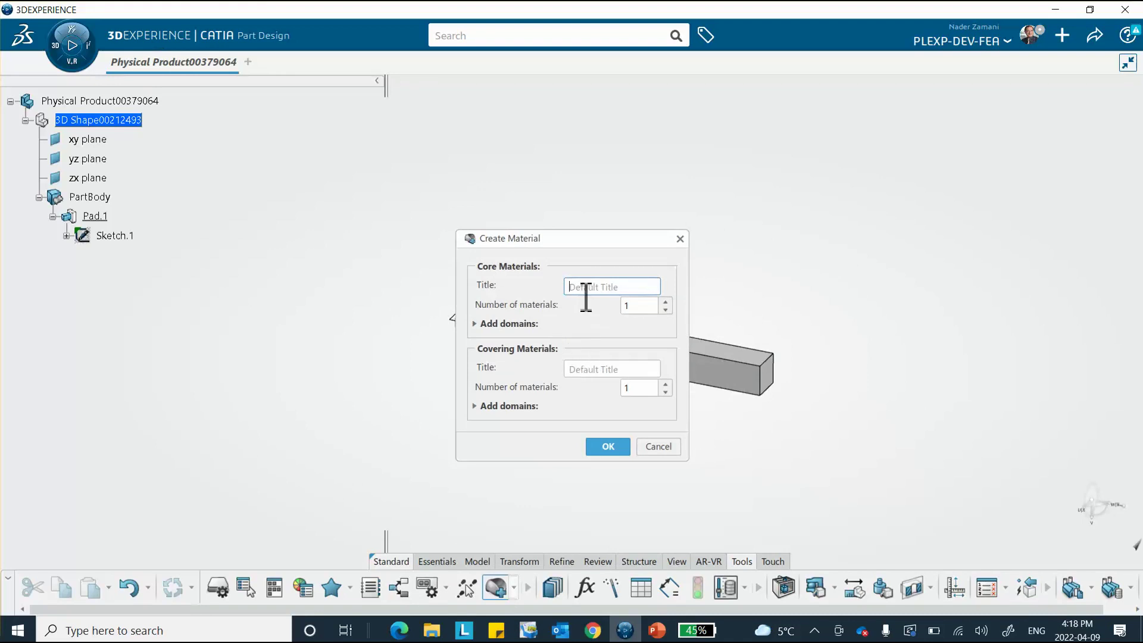
pyautogui.write('Video_Remote_Torque')
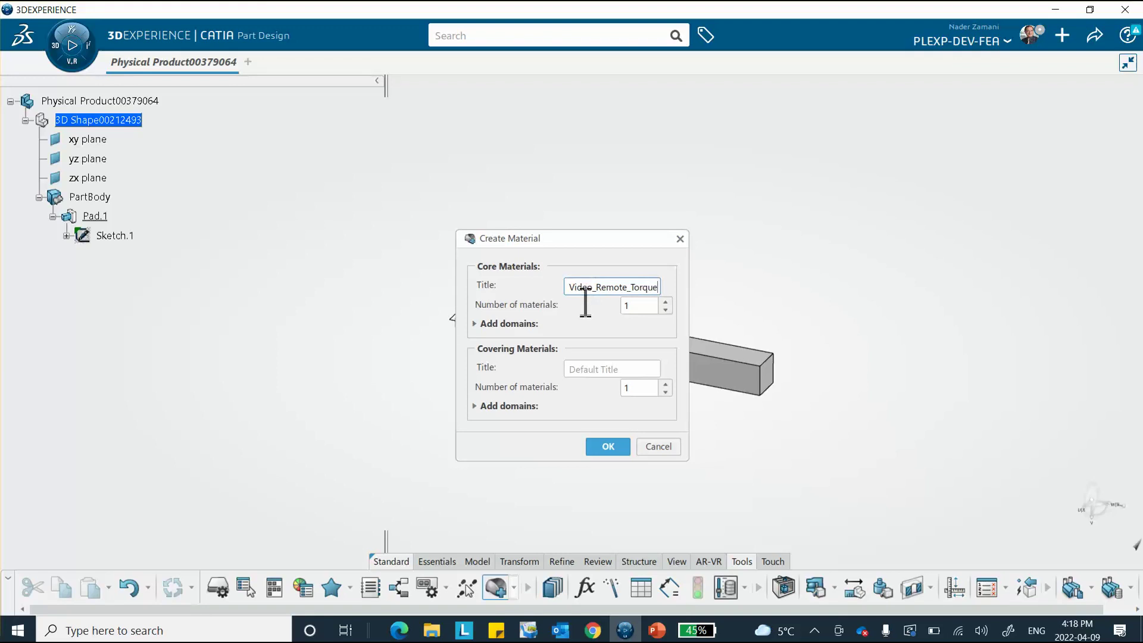
pyautogui.click(599, 444)
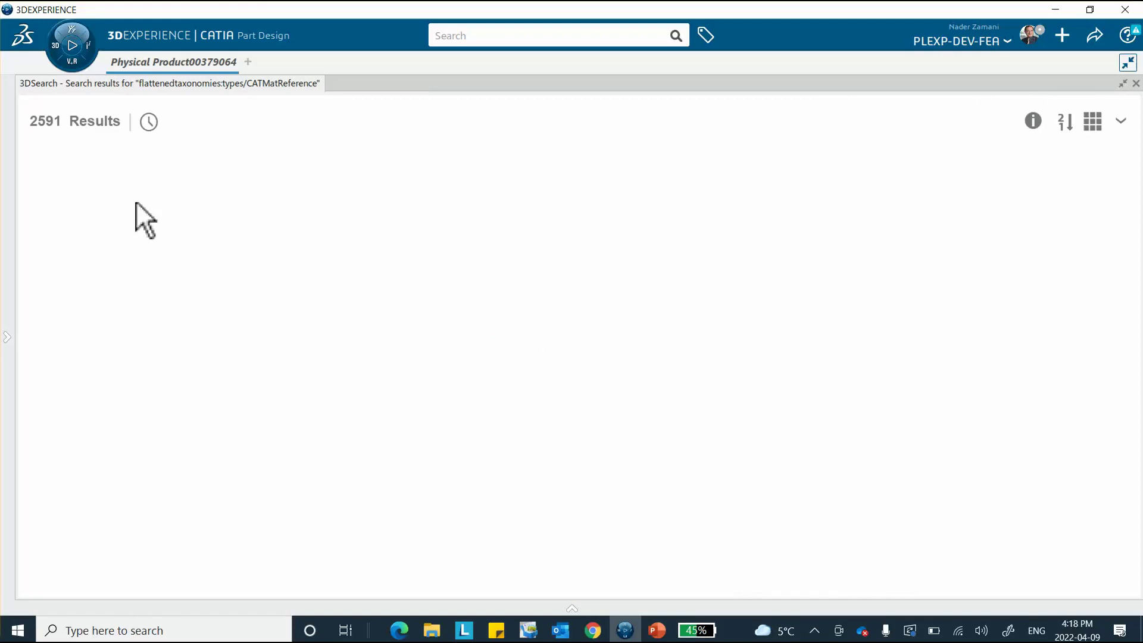
# Step: Apply Video_Remote_Torque to the bar and reveal its Material Simulation Domain under Materials
pyautogui.click(141, 223)
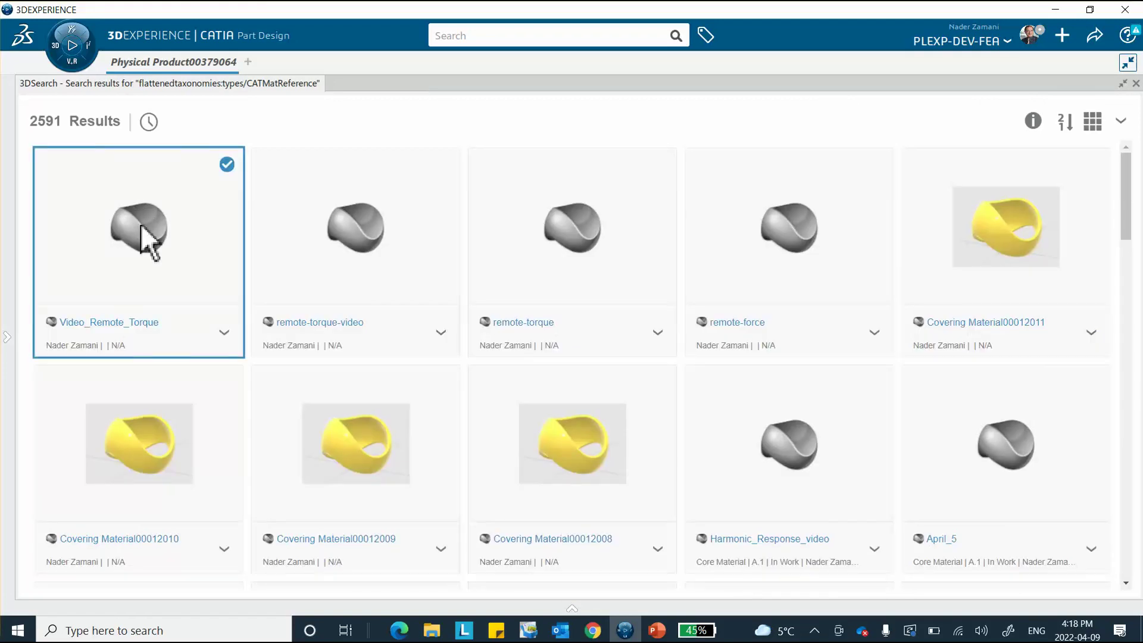
pyautogui.rightClick(141, 223)
pyautogui.click(172, 254)
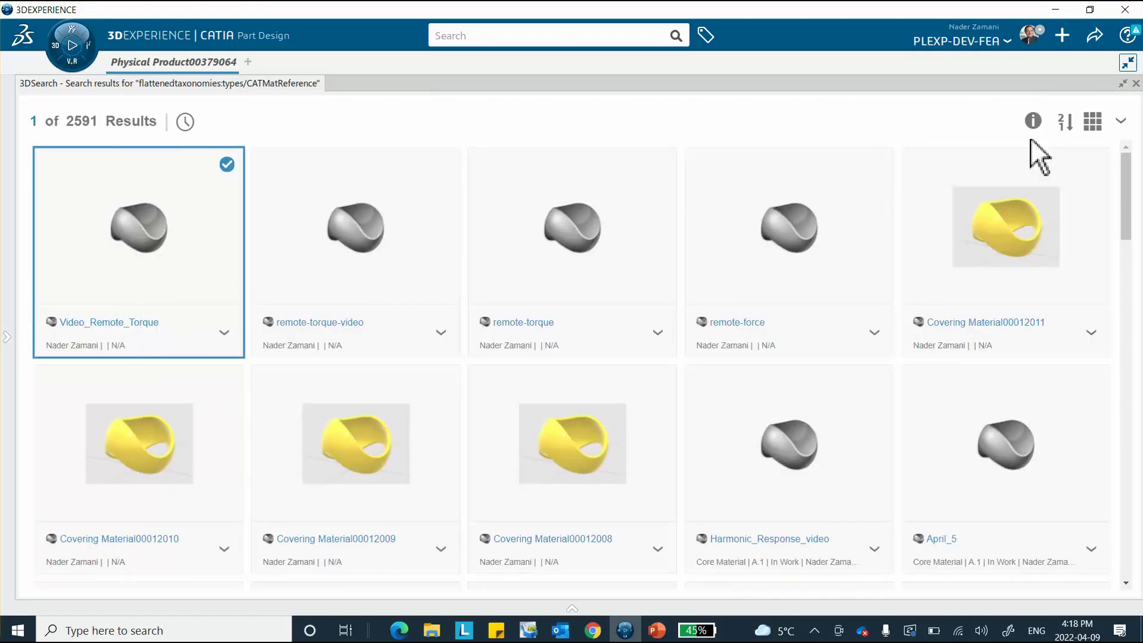
pyautogui.click(1136, 83)
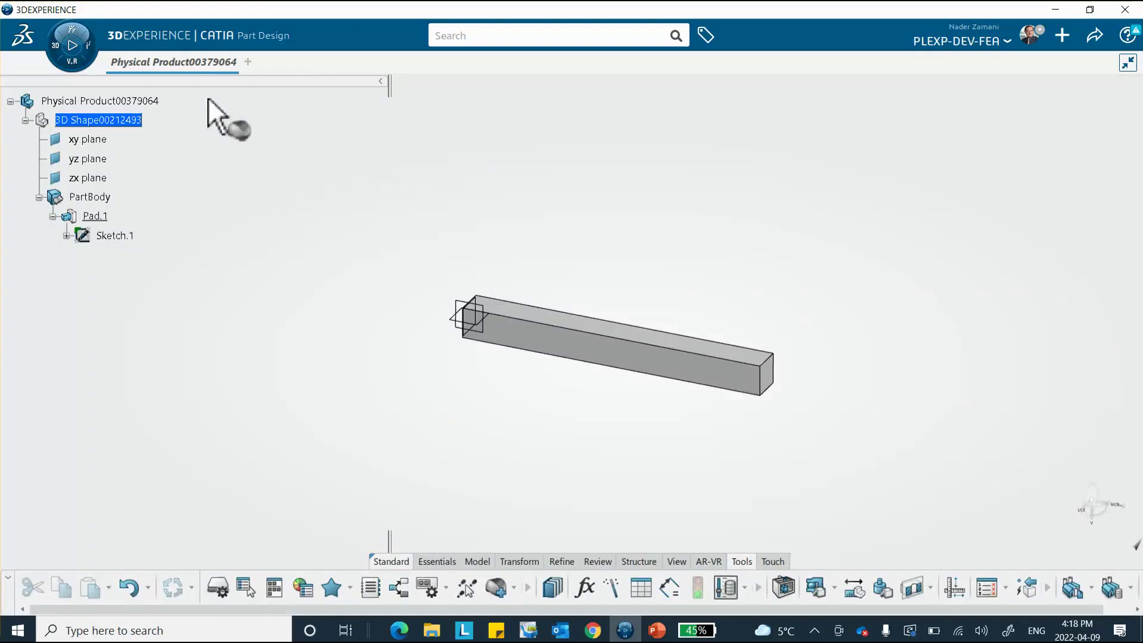
pyautogui.click(114, 99)
pyautogui.click(482, 119)
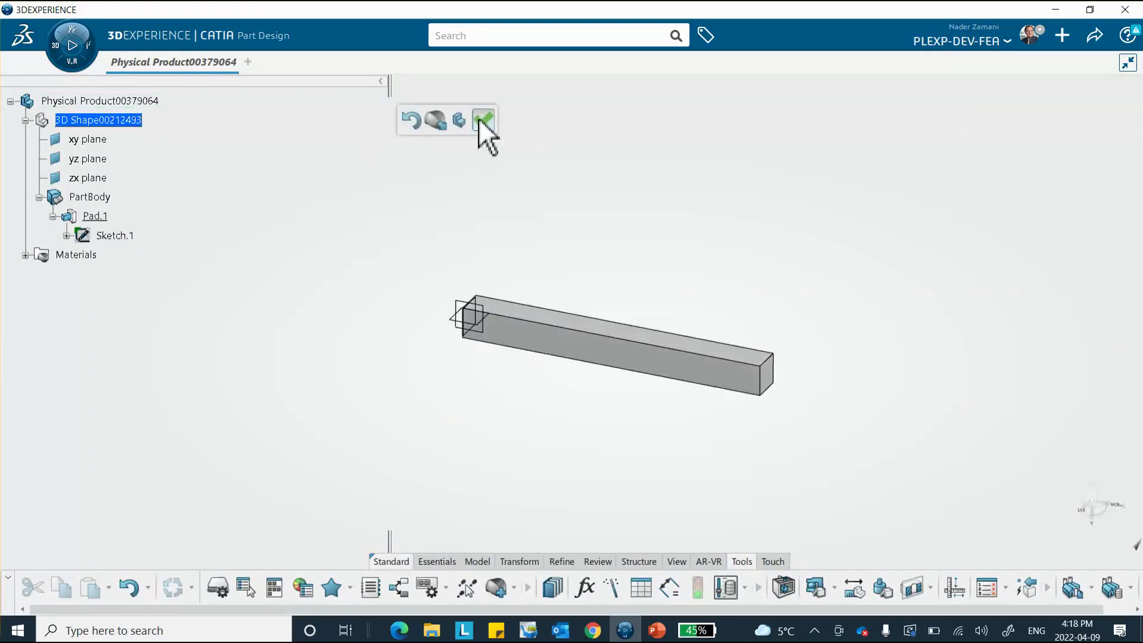
pyautogui.click(25, 255)
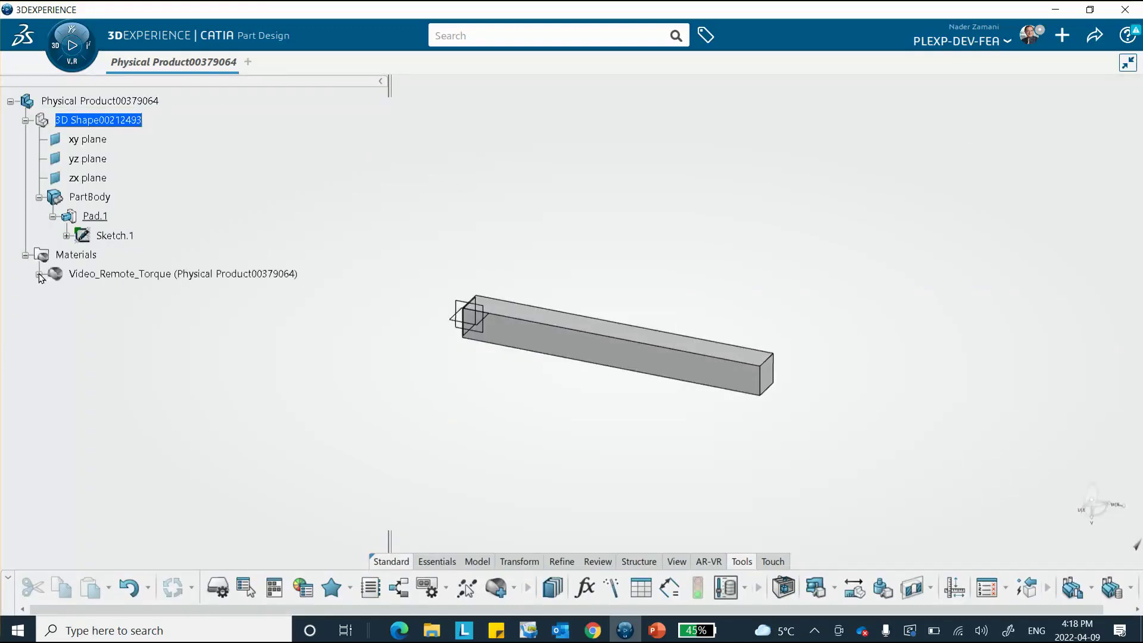
pyautogui.click(39, 274)
pyautogui.click(137, 293)
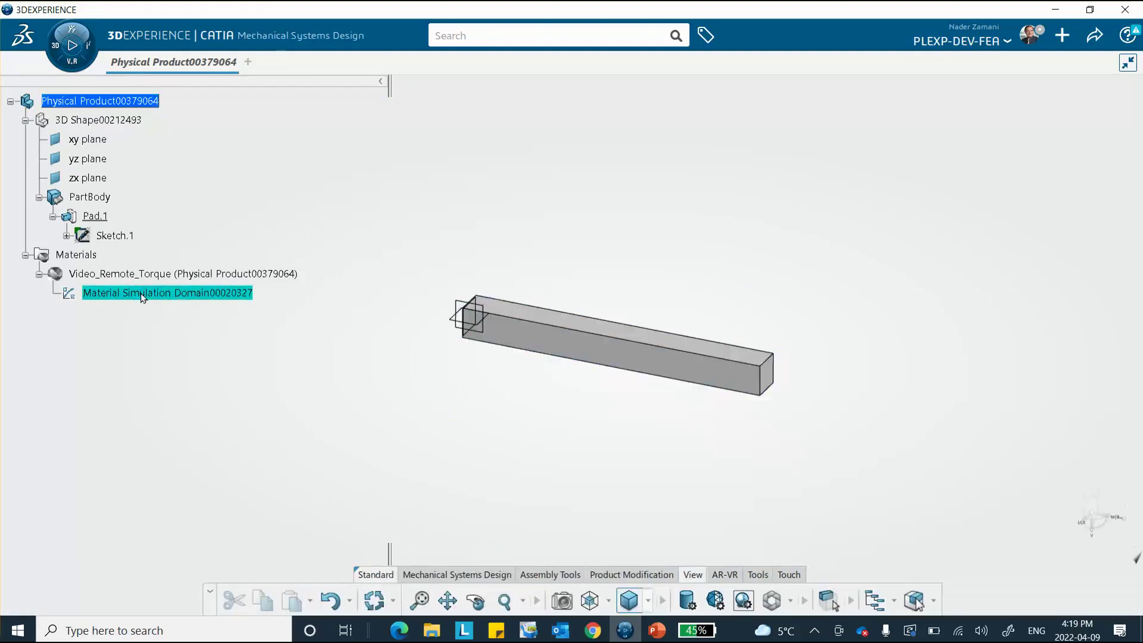
# Step: Add Abaqus elastic behaviour to the simulation domain: Young's modulus 200GPa, Poisson's ratio 0.3
pyautogui.doubleClick(143, 295)
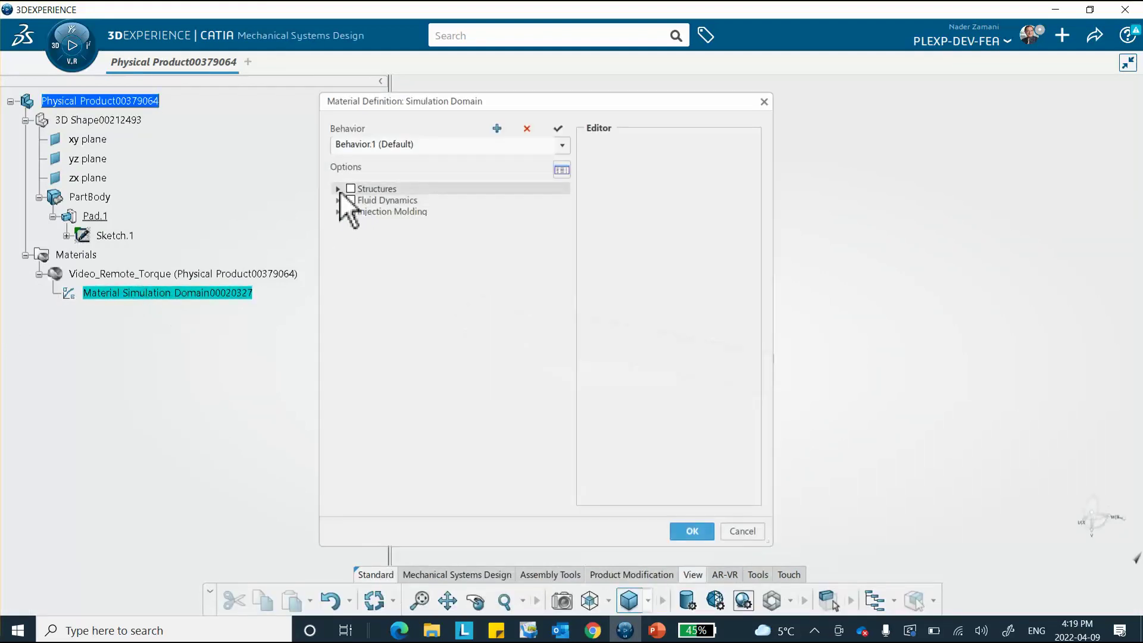
pyautogui.click(339, 190)
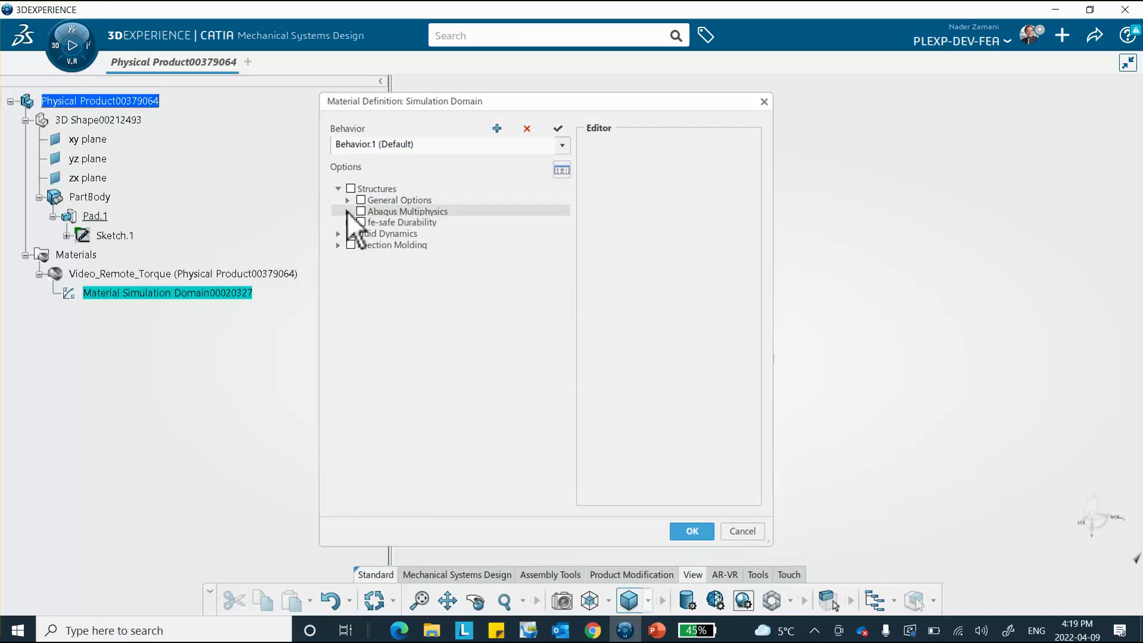
pyautogui.click(348, 212)
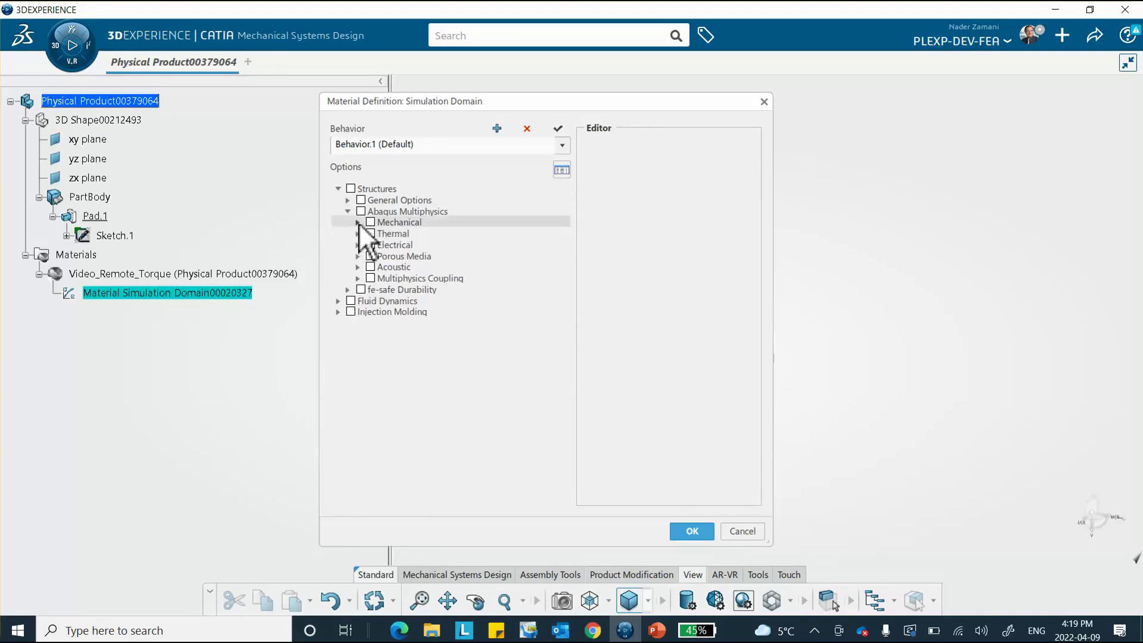
pyautogui.click(358, 223)
pyautogui.click(367, 234)
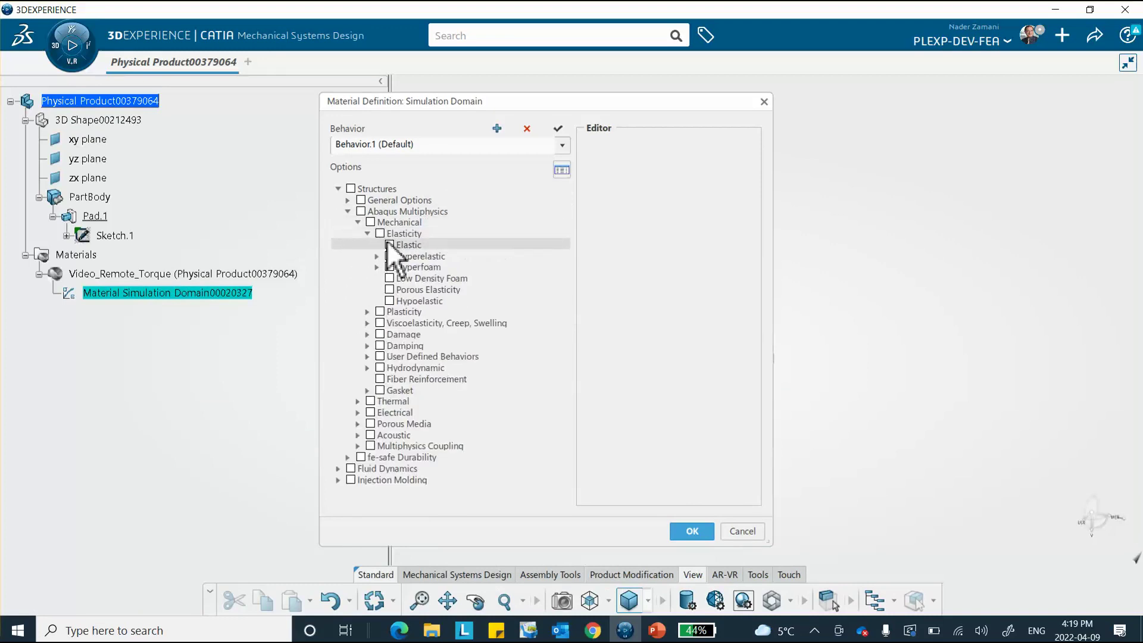
pyautogui.click(391, 244)
pyautogui.click(723, 217)
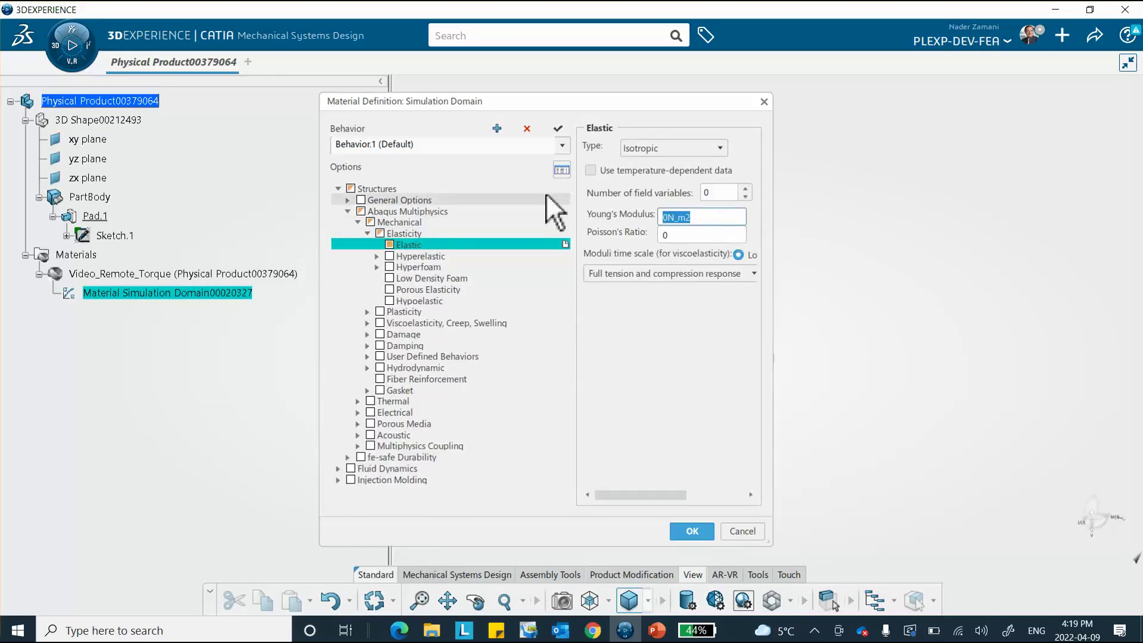
pyautogui.write('200GPa')
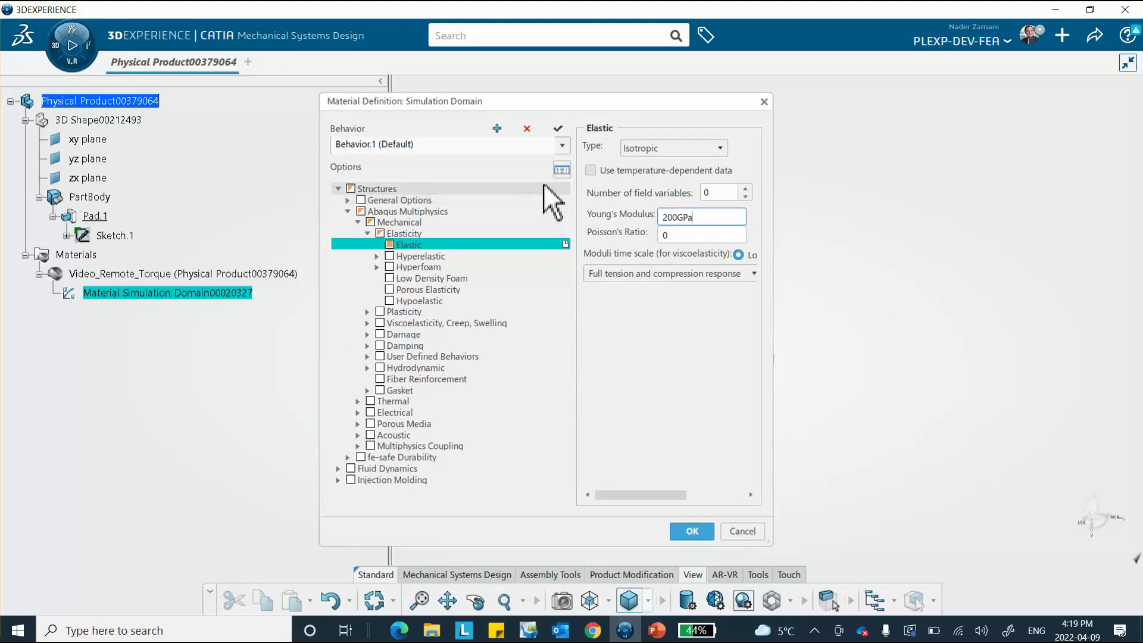
pyautogui.press('Tab')
pyautogui.write('.3')
pyautogui.click(691, 531)
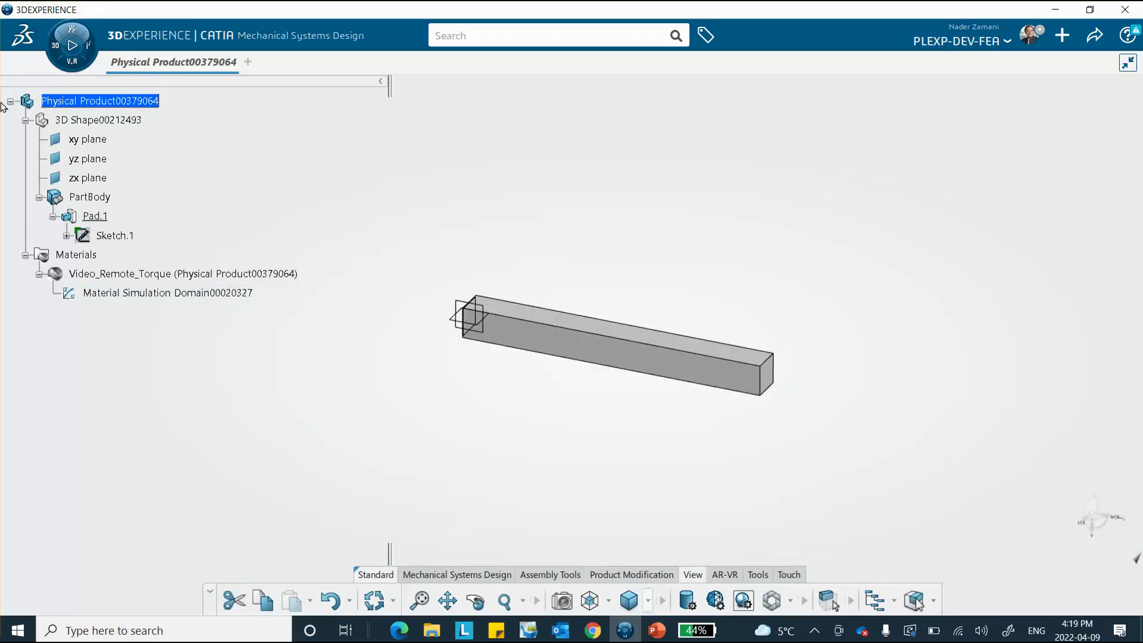
# Step: In Structural Model Creation, build an Automated FEM Standard model of PartBody with 0.005 m Sweep 3D mesh
pyautogui.click(62, 47)
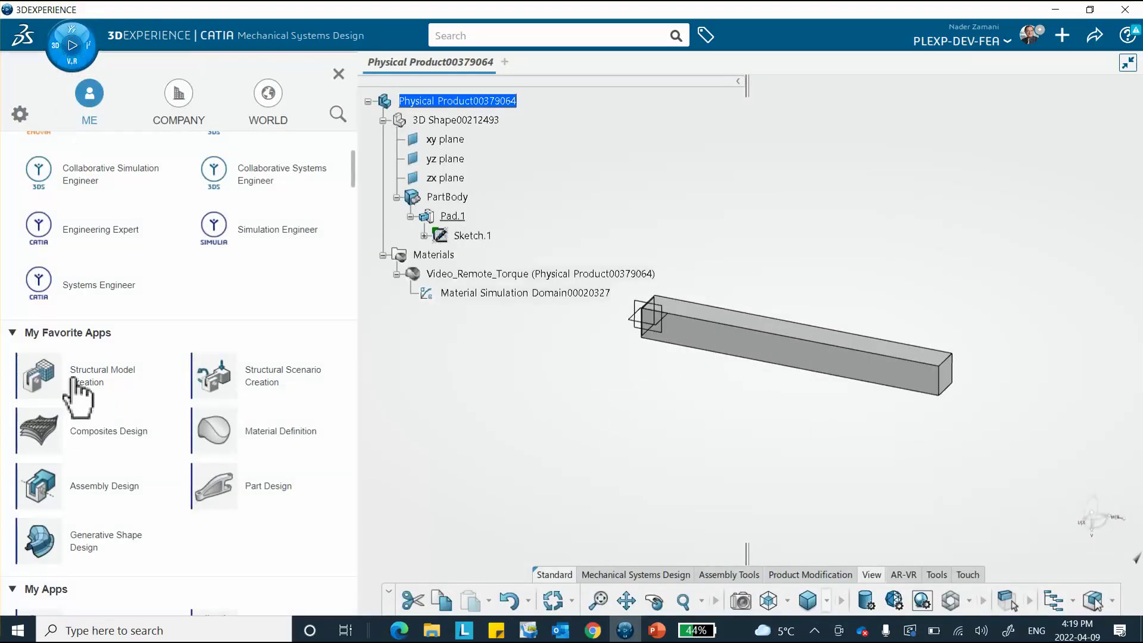
pyautogui.click(99, 380)
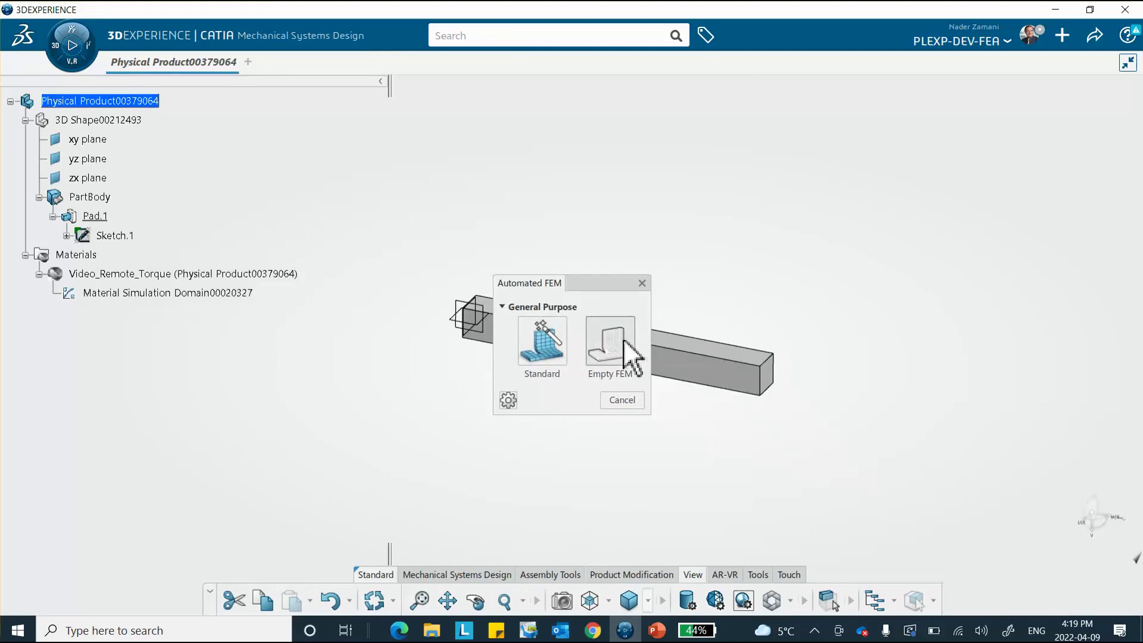
pyautogui.click(545, 352)
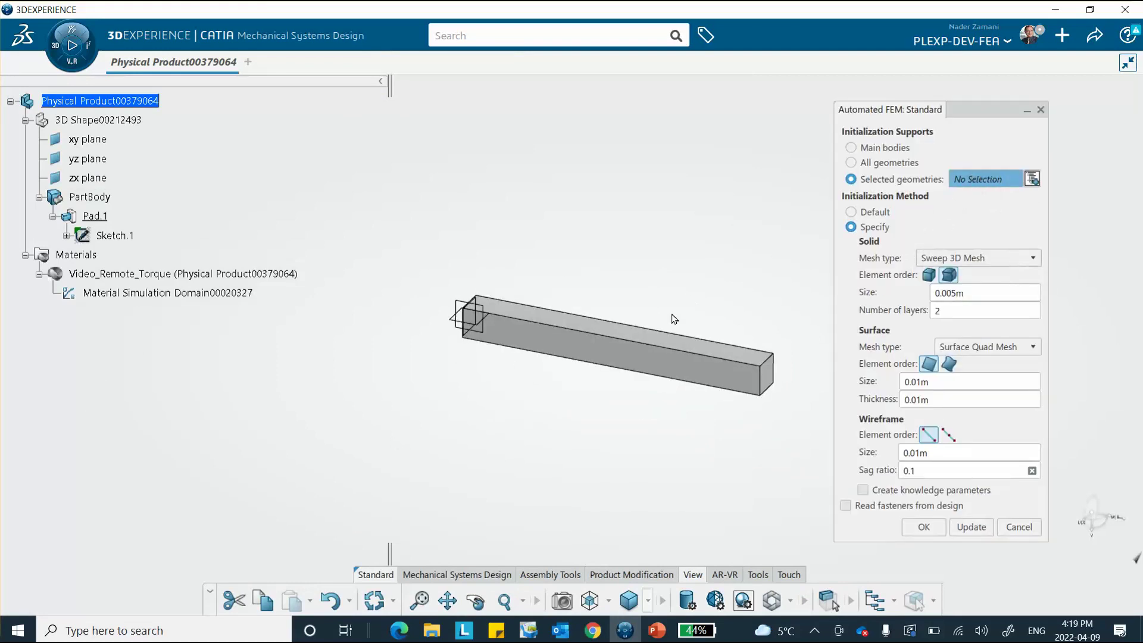
pyautogui.click(667, 358)
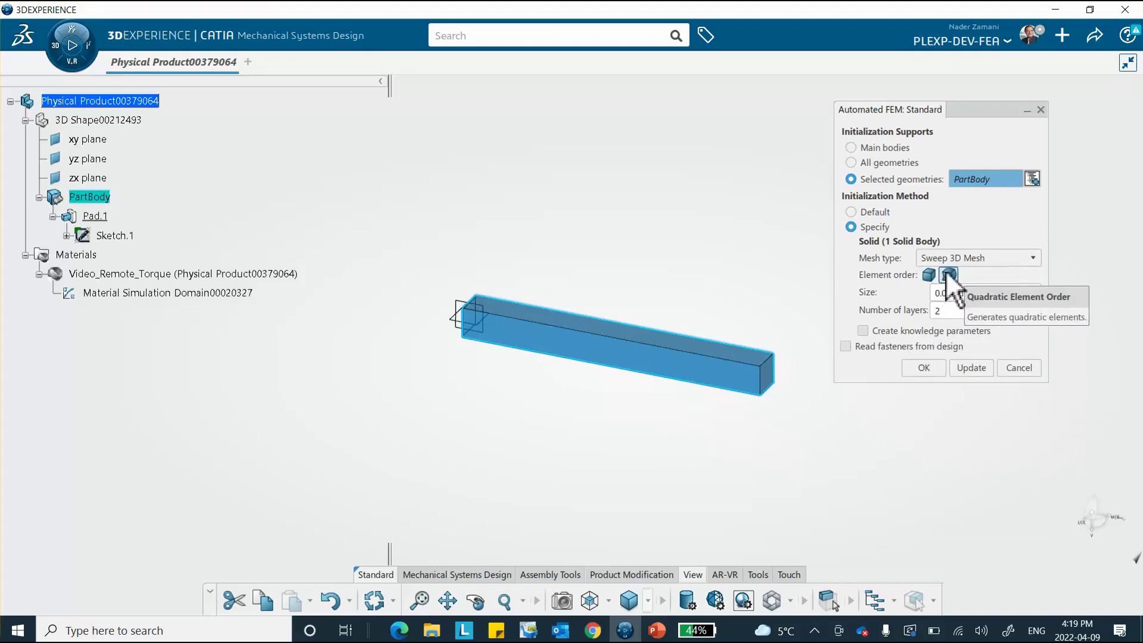
pyautogui.click(970, 258)
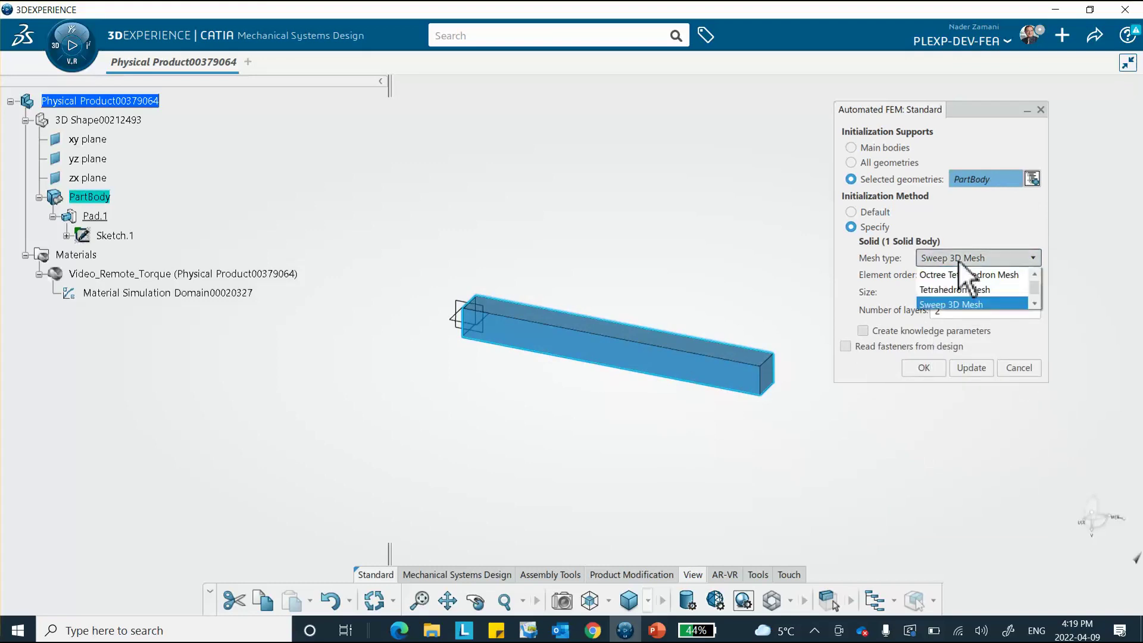
pyautogui.click(953, 304)
pyautogui.hotkey('shift', 'Tab')
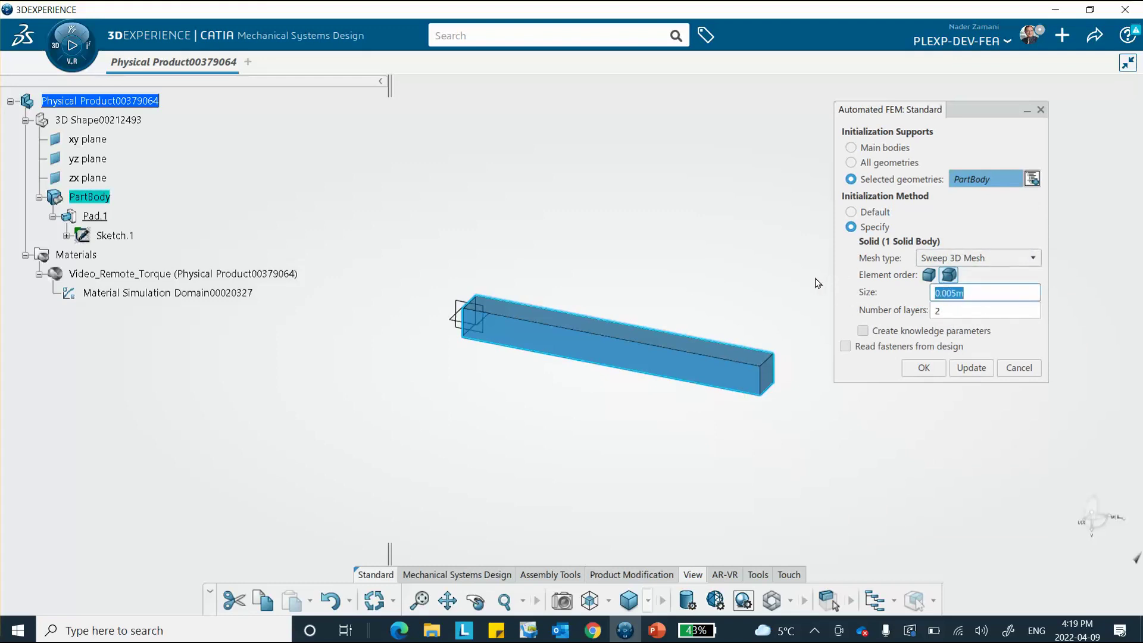
pyautogui.write('5mm')
pyautogui.click(924, 367)
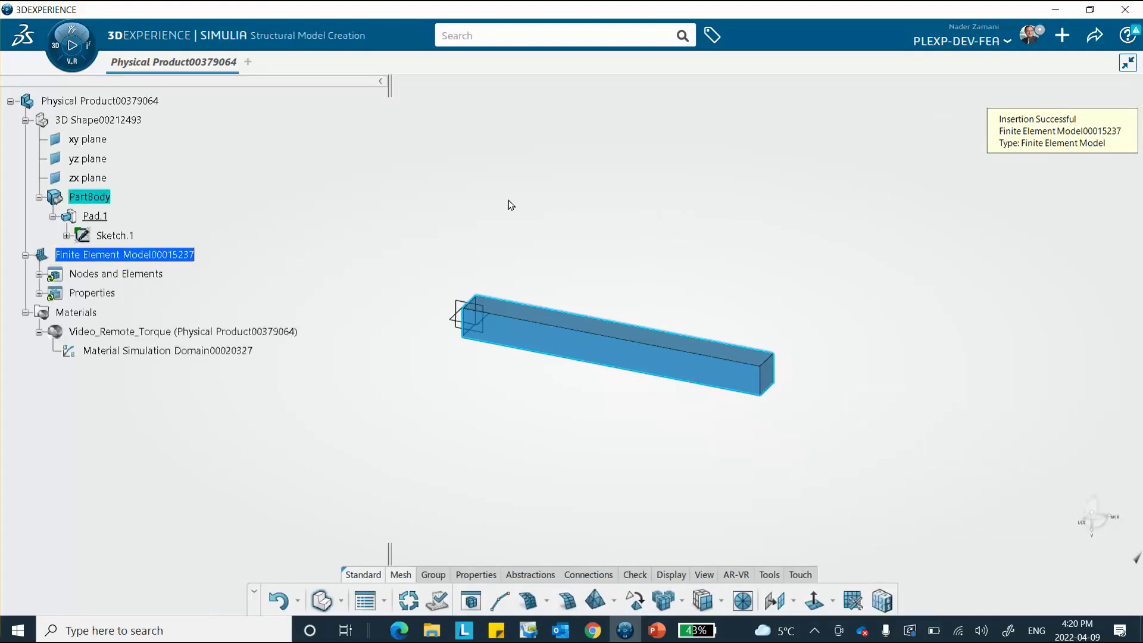
# Step: Update the mesh to generate brick elements on the beam and expand the model tree
pyautogui.moveTo(618, 244); pyautogui.dragTo(482, 234, button='middle')
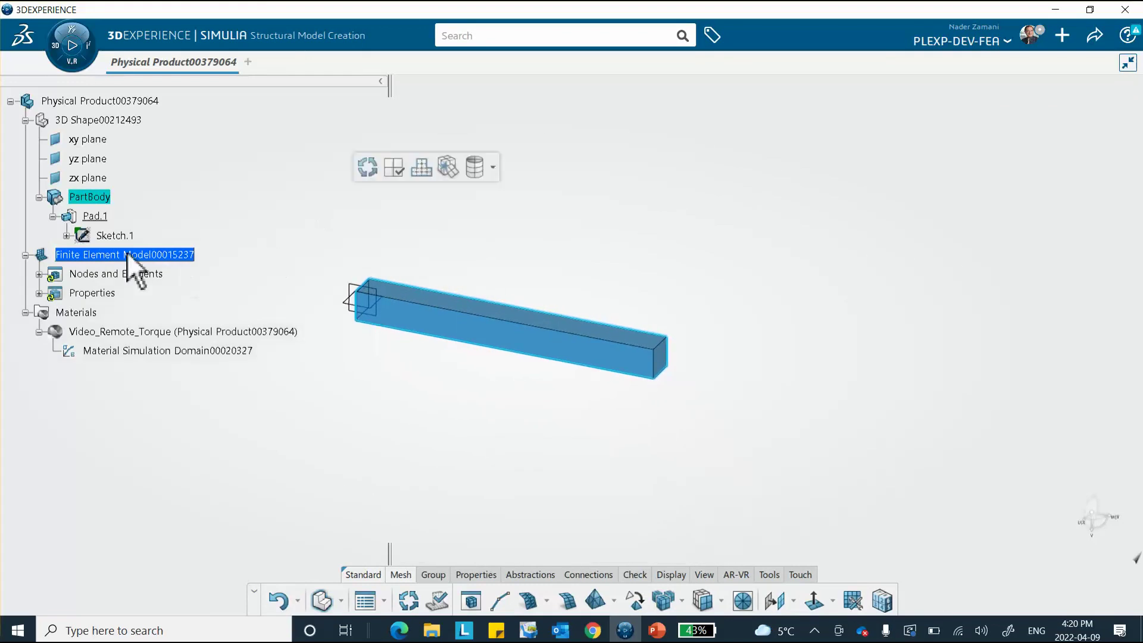
pyautogui.click(409, 601)
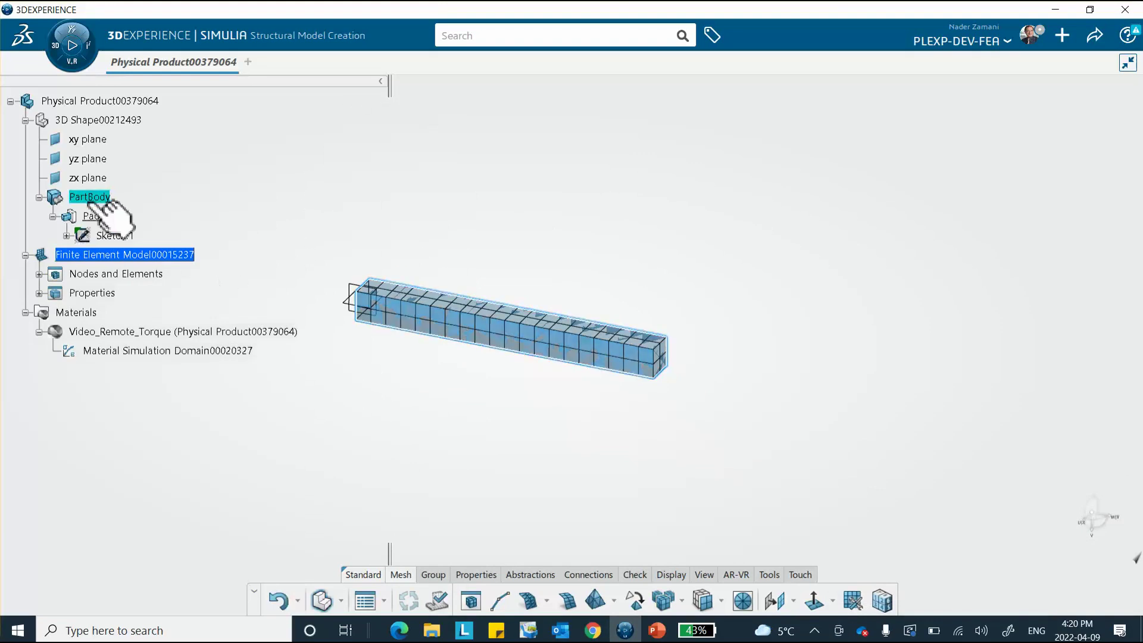
pyautogui.doubleClick(149, 255)
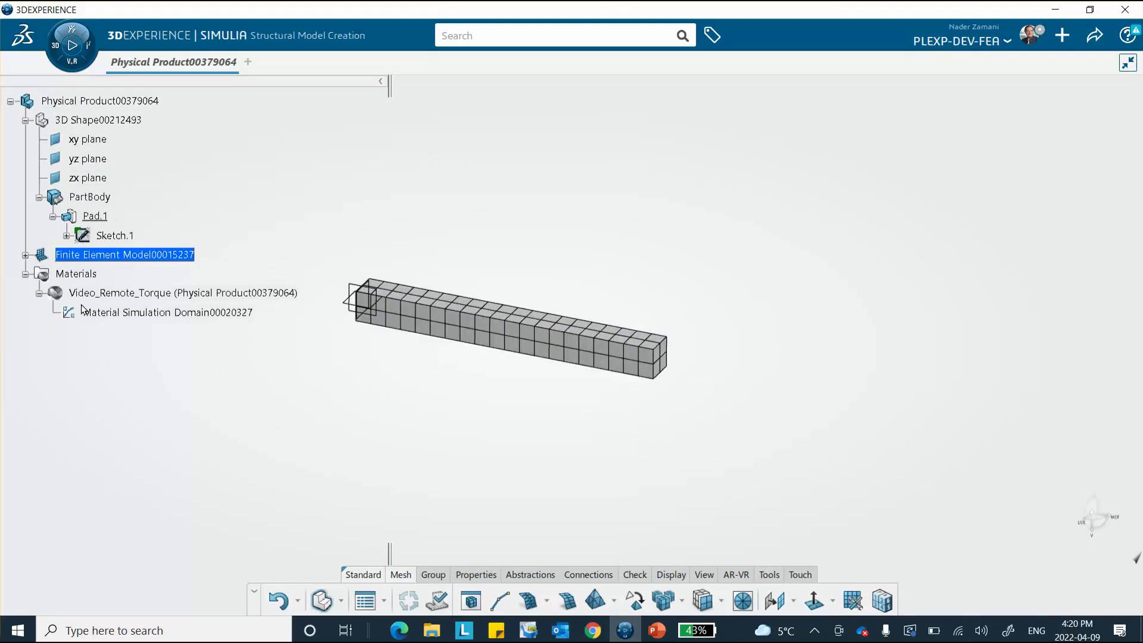
pyautogui.click(25, 256)
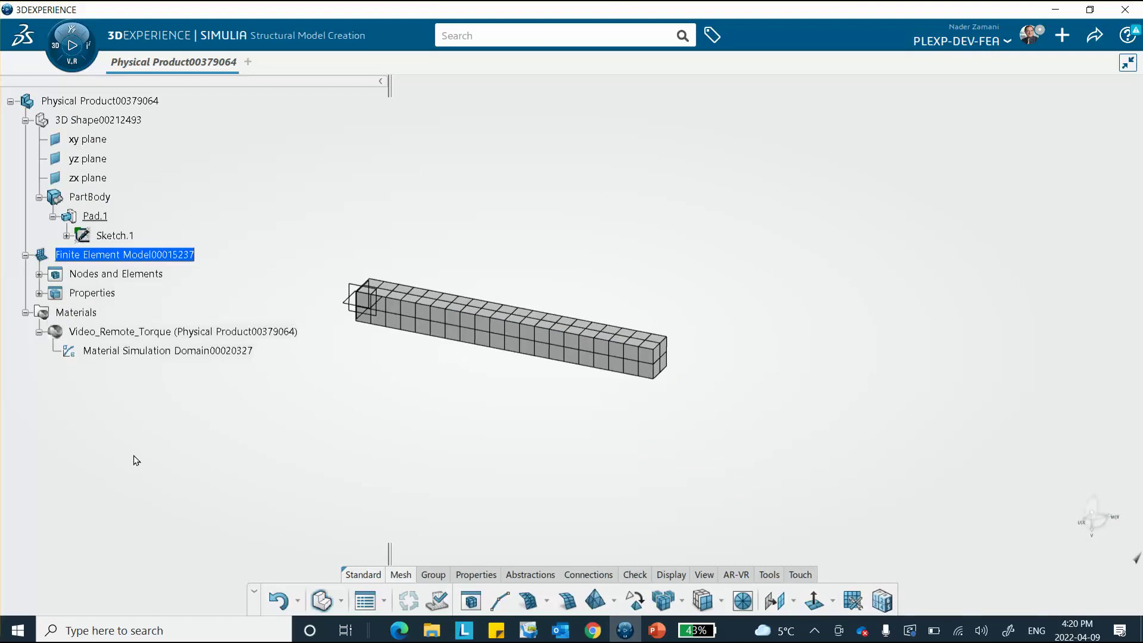
pyautogui.click(55, 44)
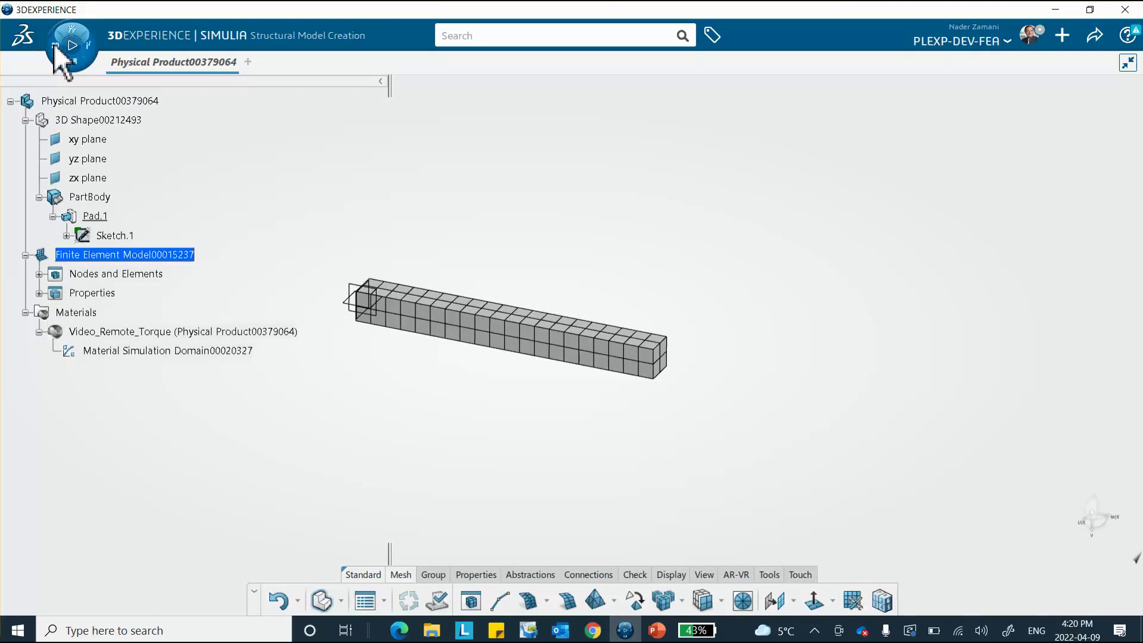
# Step: Start a Structural Scenario simulation using Finite Element Model00015237
pyautogui.scroll(-2, 238, 506)
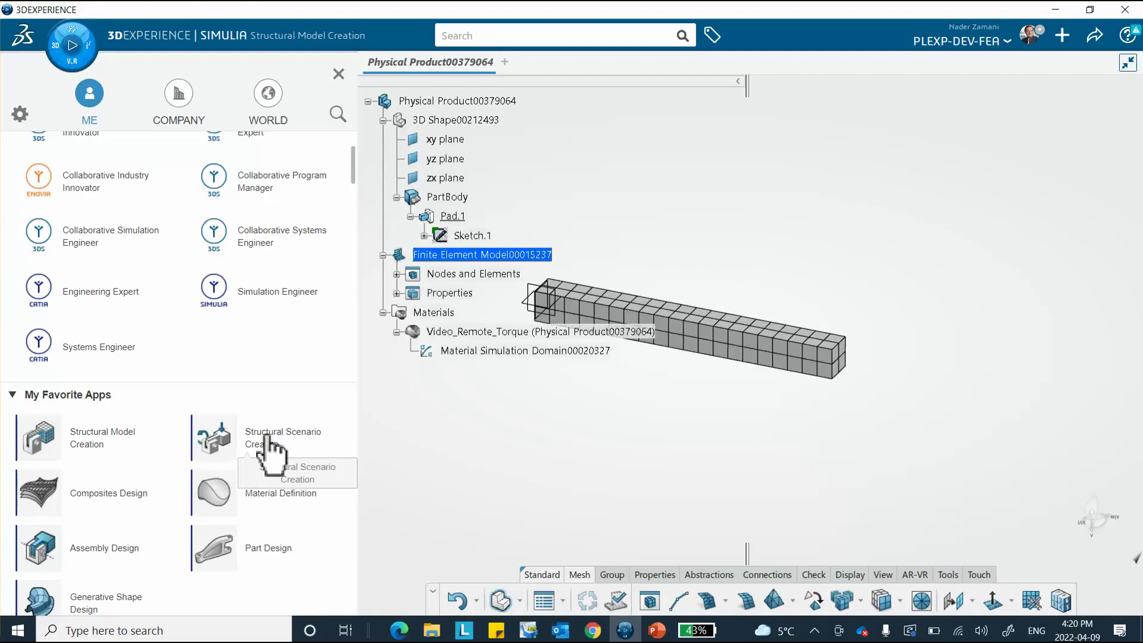
pyautogui.click(267, 444)
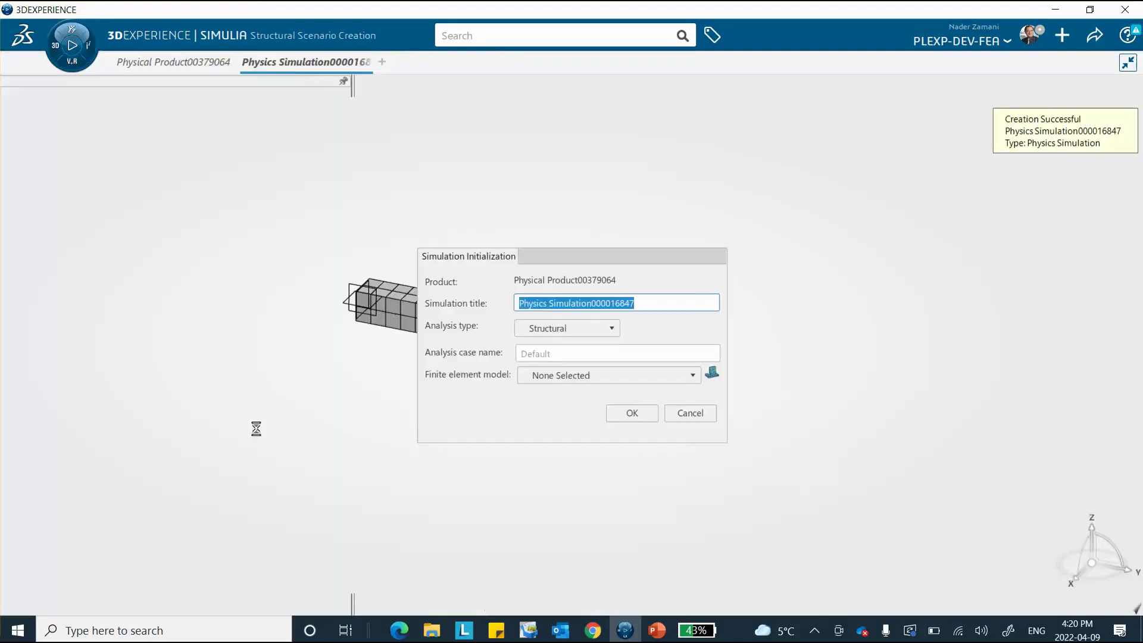
pyautogui.click(606, 375)
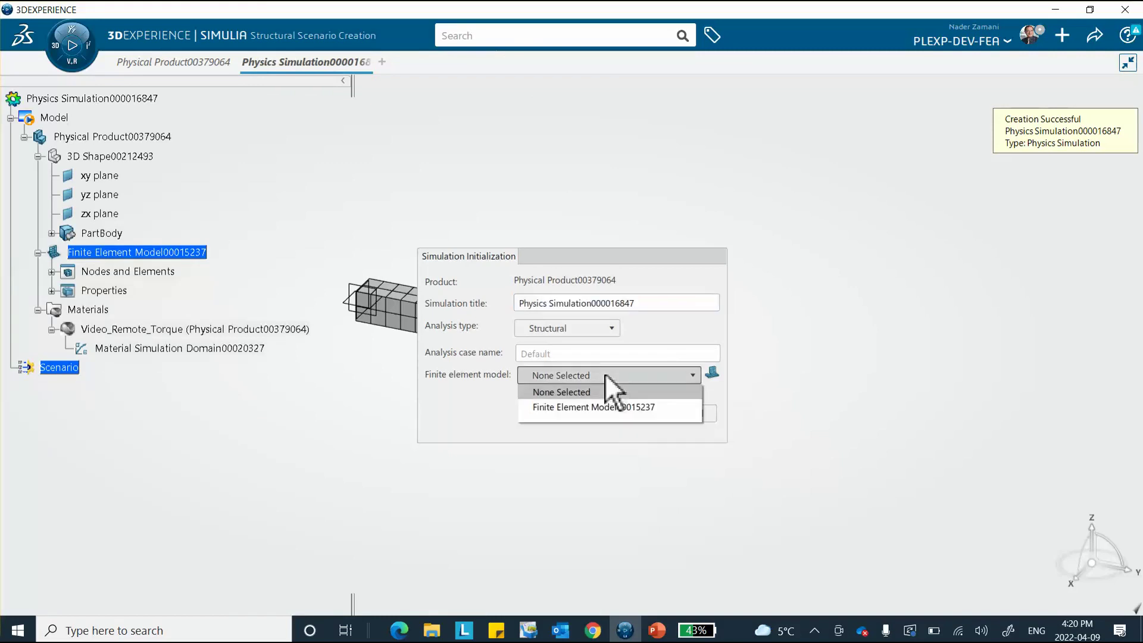
pyautogui.click(577, 407)
pyautogui.click(632, 414)
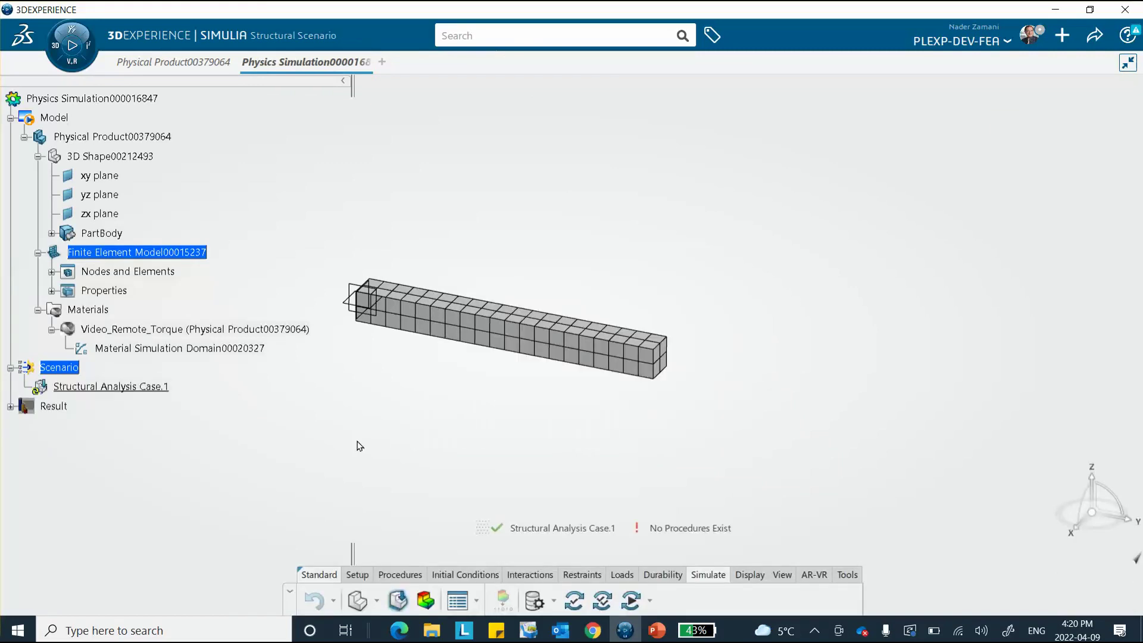
# Step: Add Static Step.1 with geometric nonlinearity left off
pyautogui.click(393, 574)
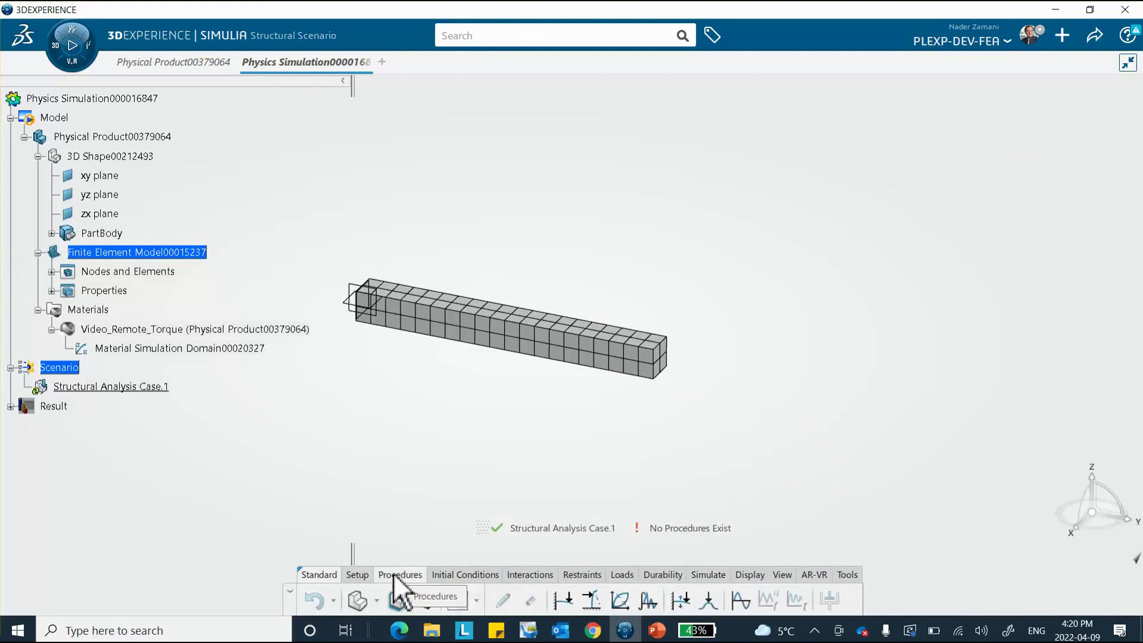
pyautogui.click(565, 601)
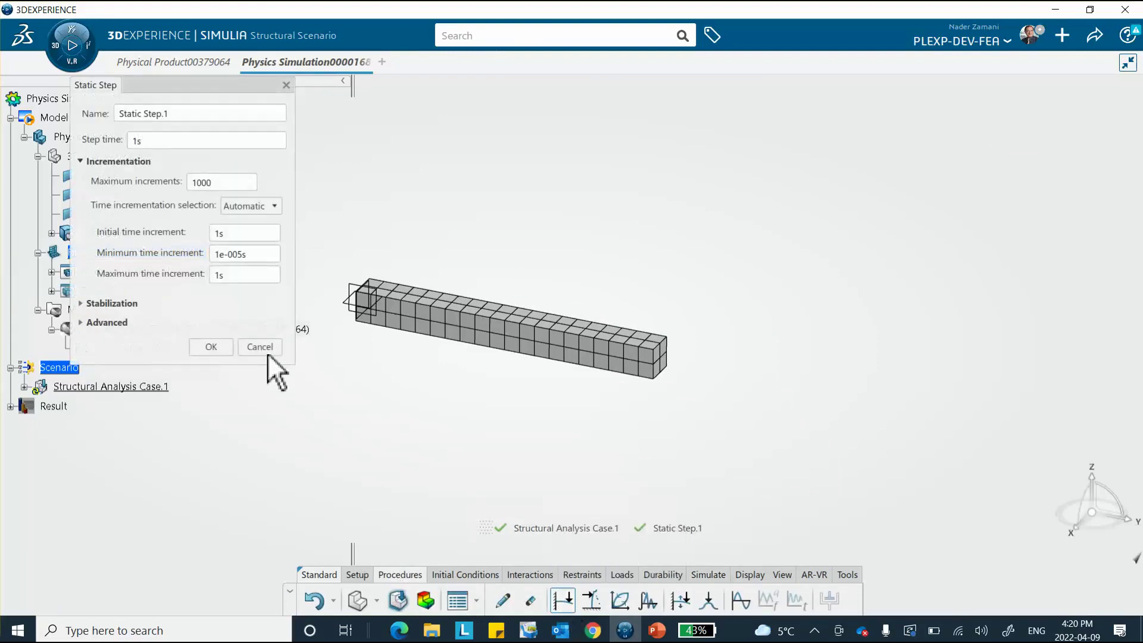
pyautogui.click(84, 322)
pyautogui.click(94, 342)
pyautogui.click(94, 342)
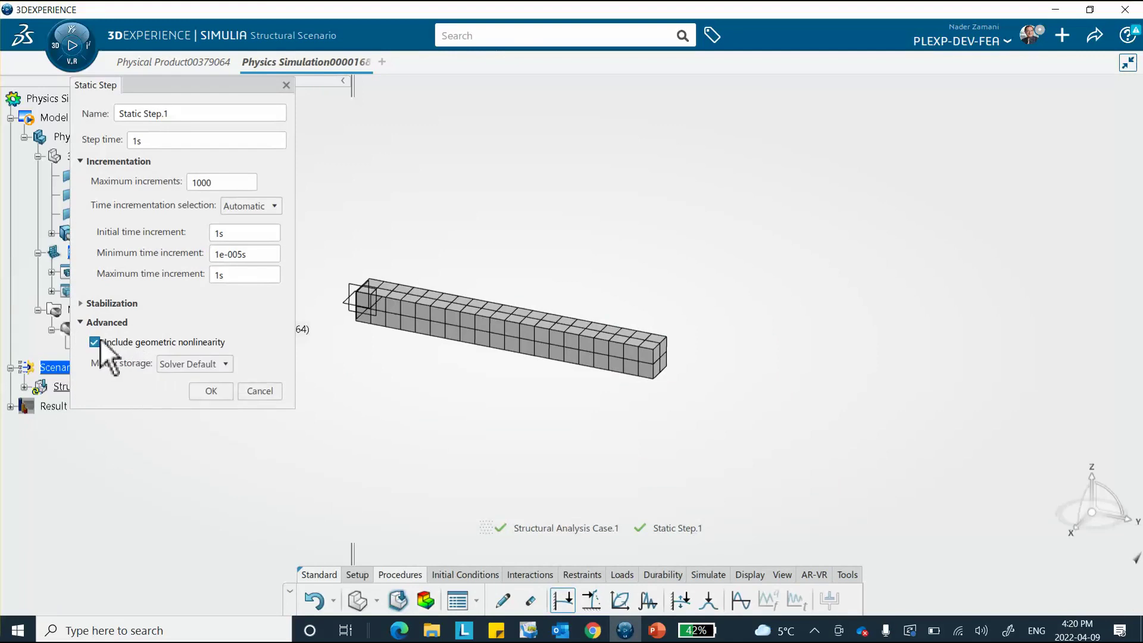
pyautogui.click(216, 393)
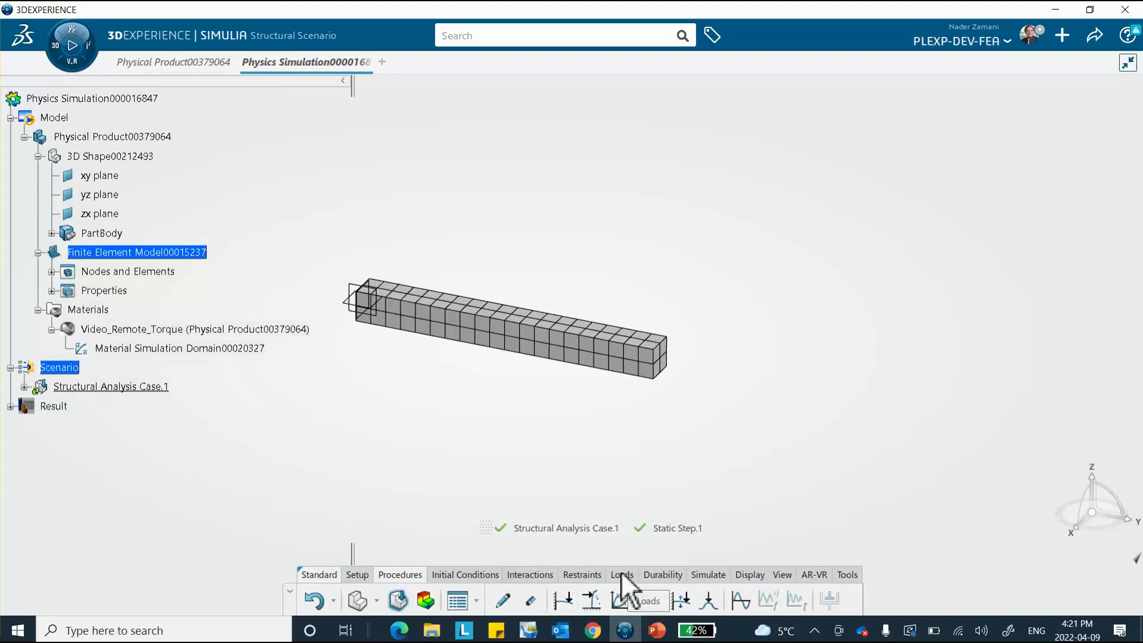
pyautogui.click(582, 574)
# Step: Clamp the beam's end face, then switch to the PowerPoint problem description
pyautogui.moveTo(444, 457); pyautogui.dragTo(588, 474, button='middle')
pyautogui.click(503, 600)
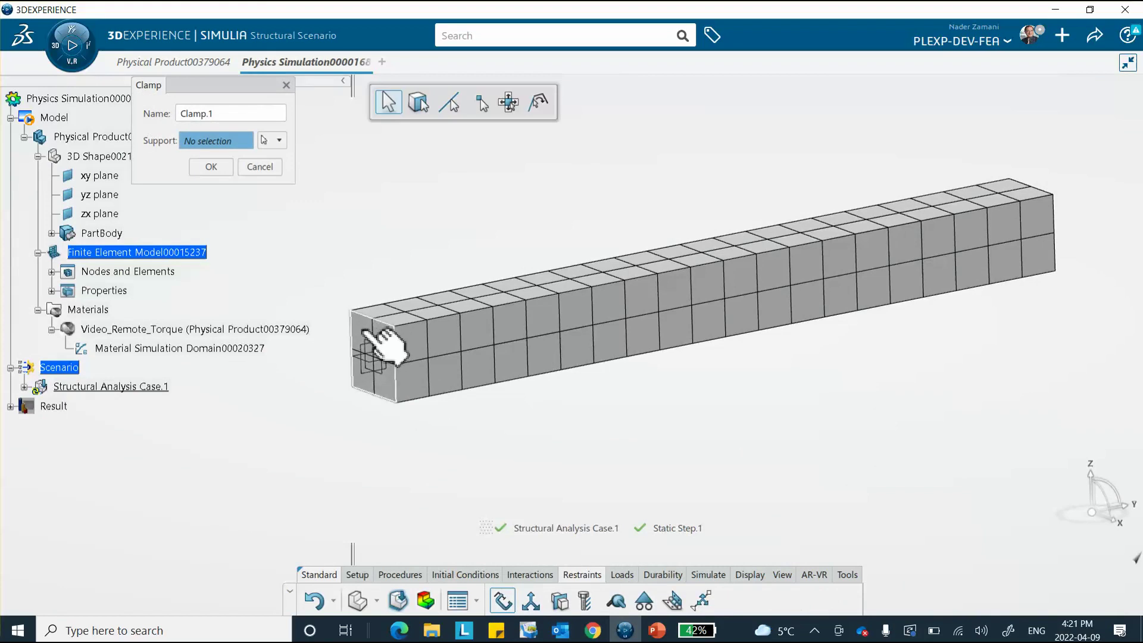
pyautogui.click(364, 333)
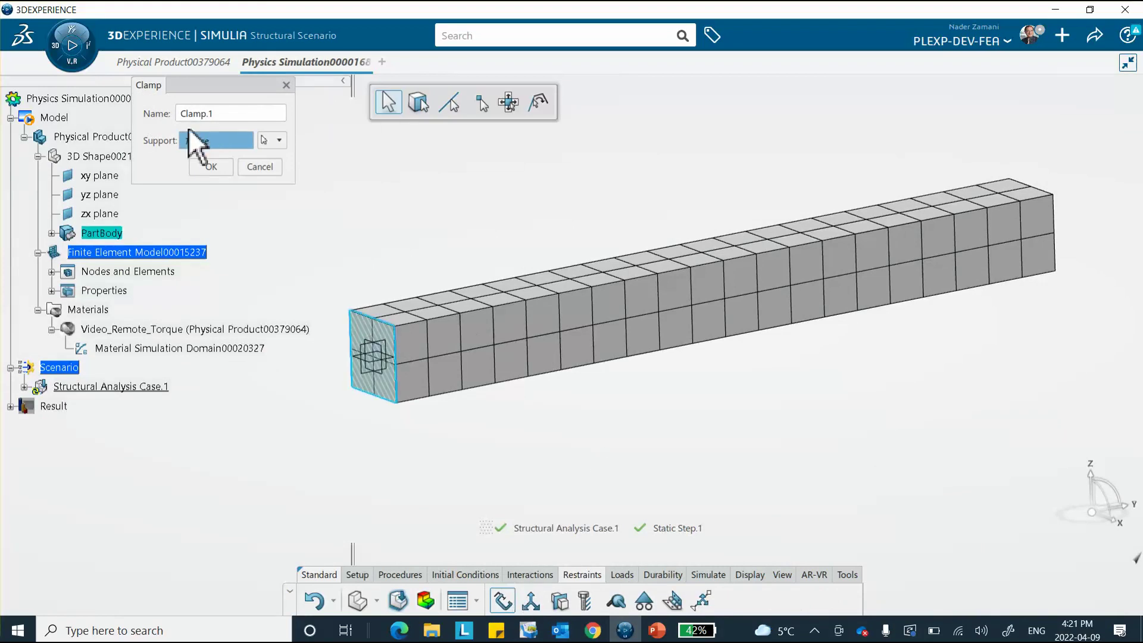
pyautogui.click(212, 168)
pyautogui.moveTo(704, 375); pyautogui.dragTo(924, 327, button='middle')
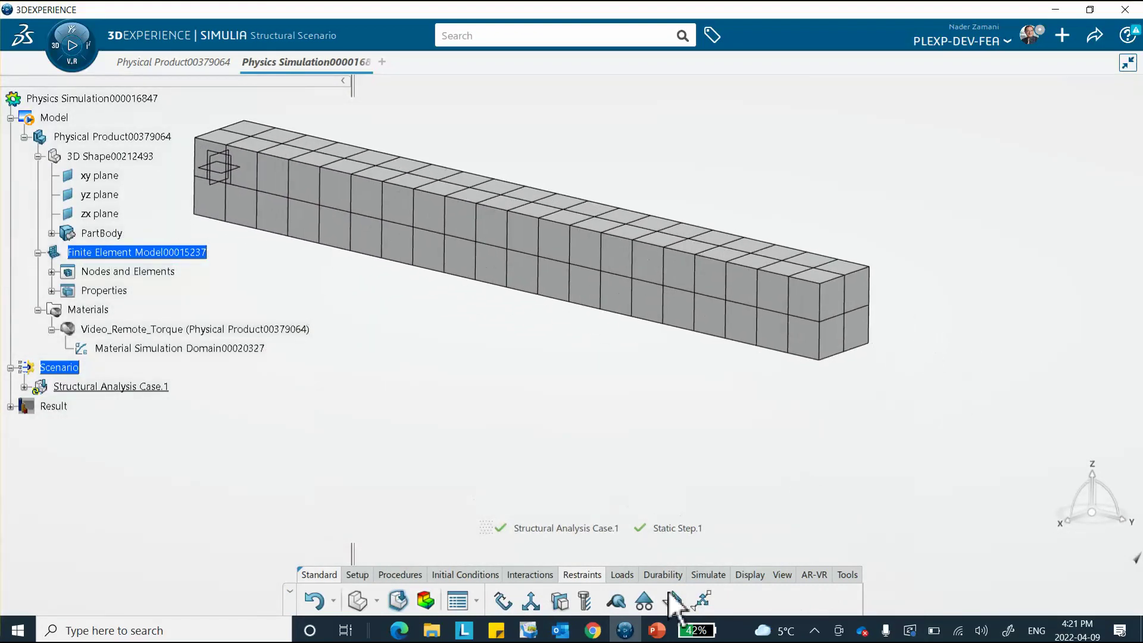
pyautogui.click(657, 630)
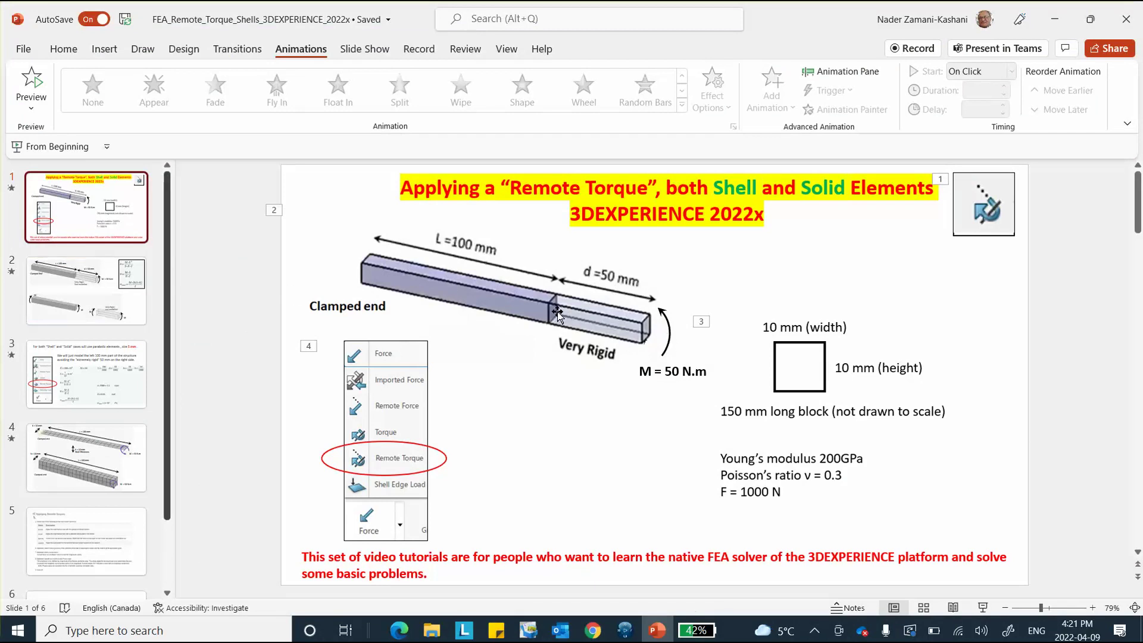
# Step: View slide 2's clamped-beam sketches, then minimize PowerPoint
pyautogui.click(86, 290)
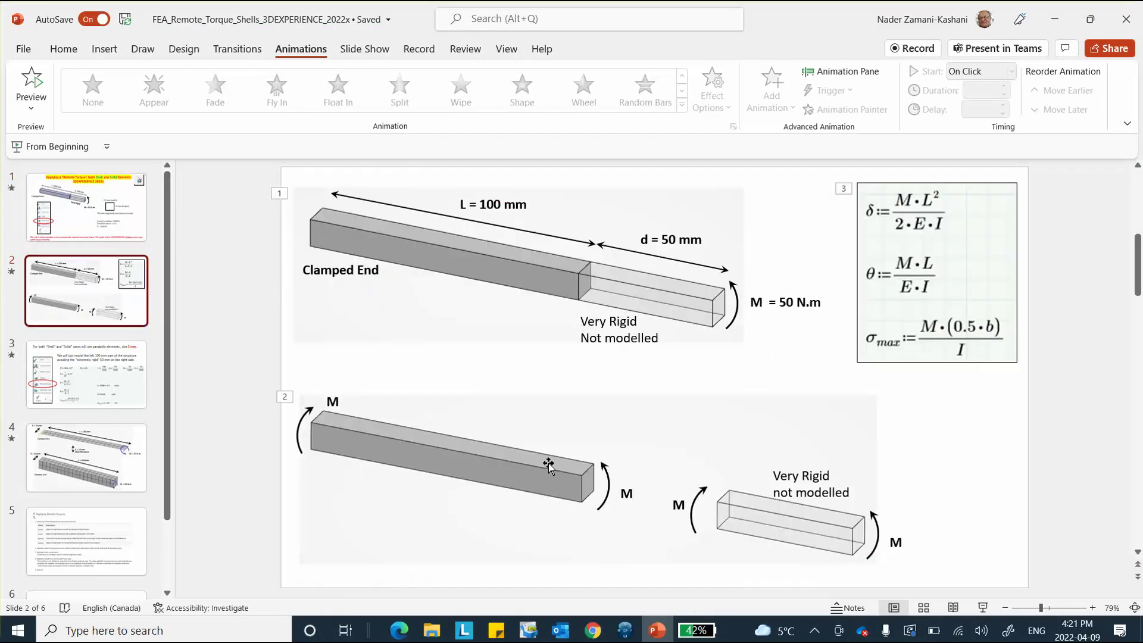
pyautogui.click(1056, 19)
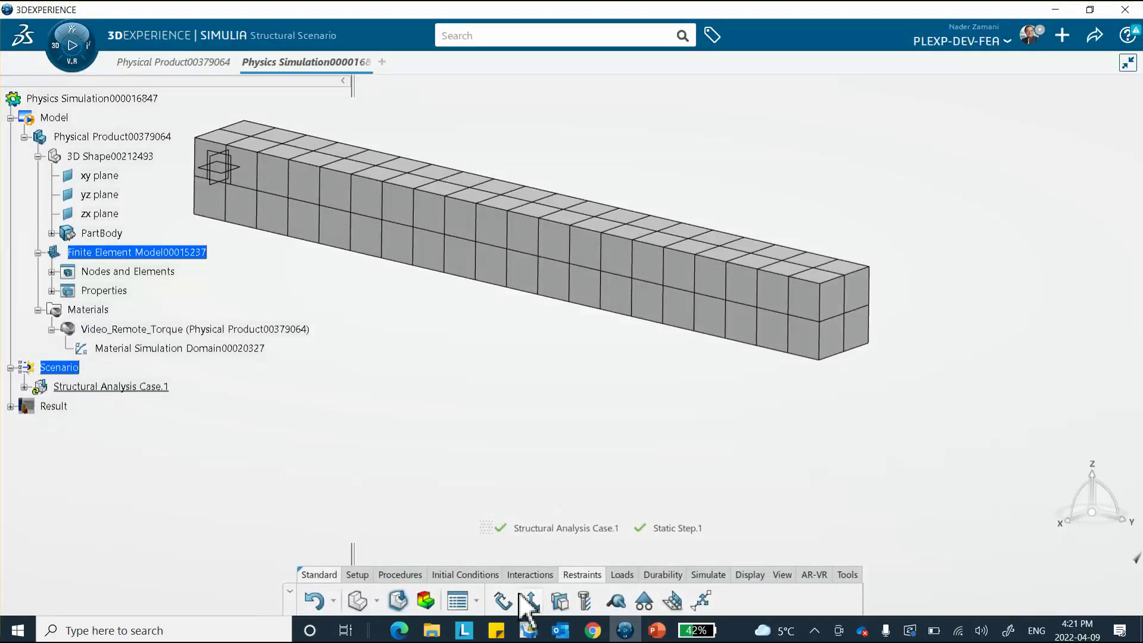
# Step: Apply Remote Torque.1 of 50 N·m about X to the beam's free end face
pyautogui.click(621, 575)
pyautogui.click(441, 601)
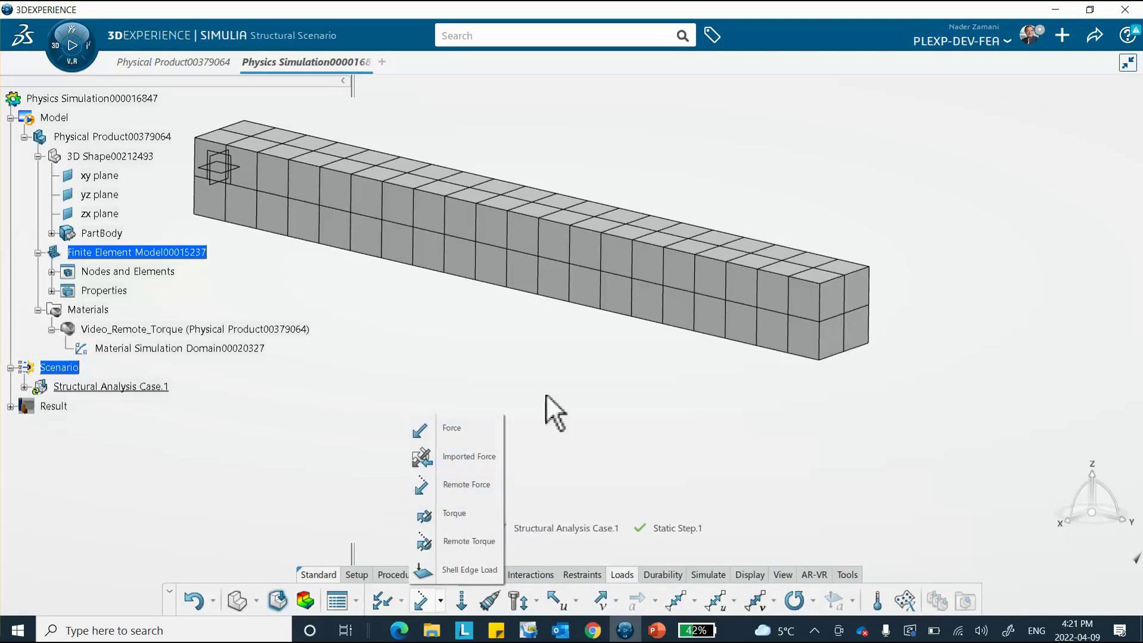
pyautogui.click(451, 542)
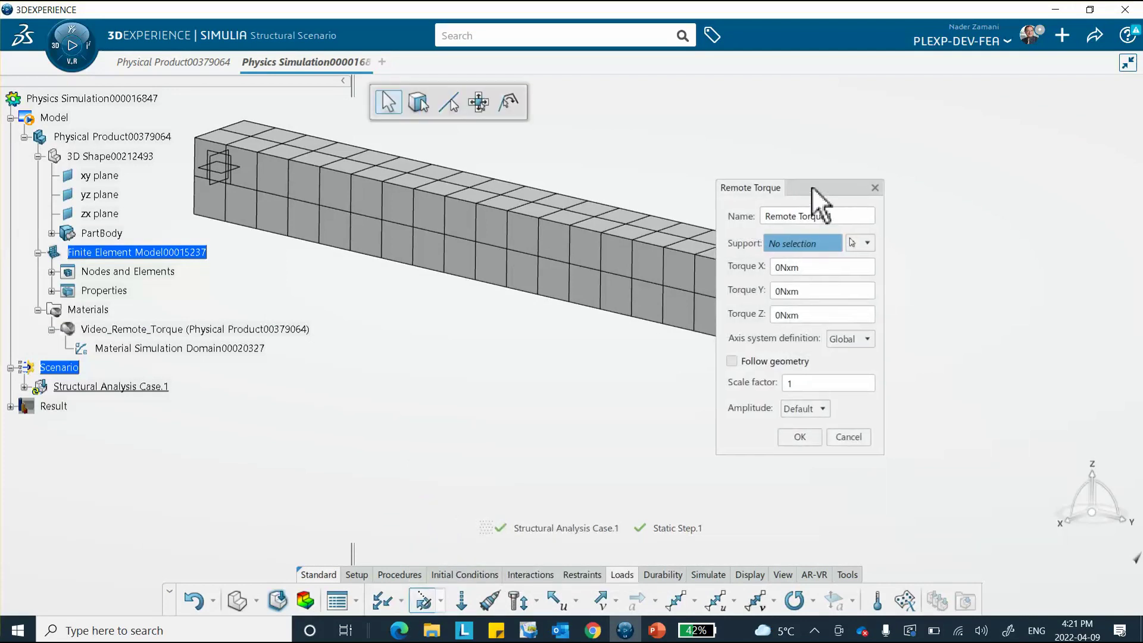
pyautogui.moveTo(812, 186); pyautogui.dragTo(945, 170)
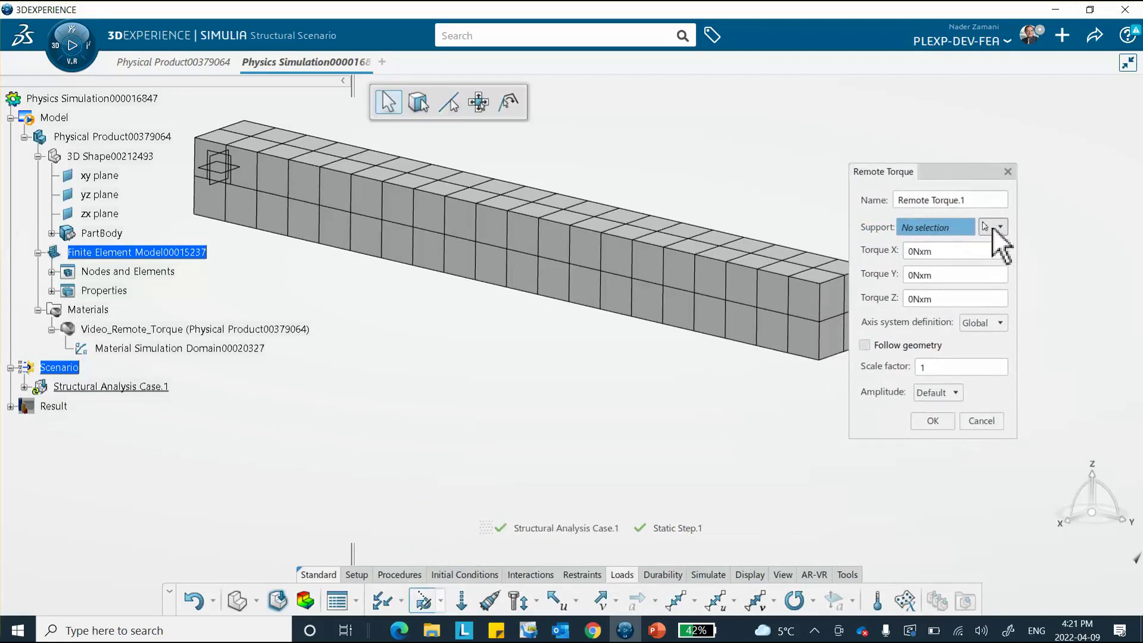
pyautogui.click(834, 304)
pyautogui.moveTo(699, 202); pyautogui.dragTo(643, 232, button='middle')
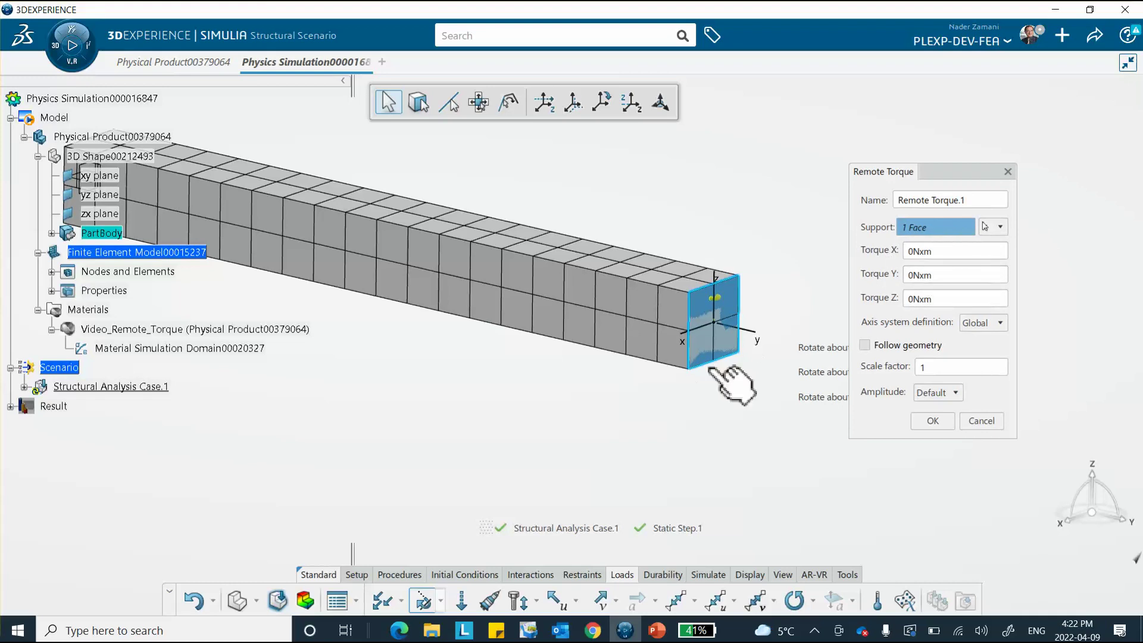
pyautogui.click(946, 251)
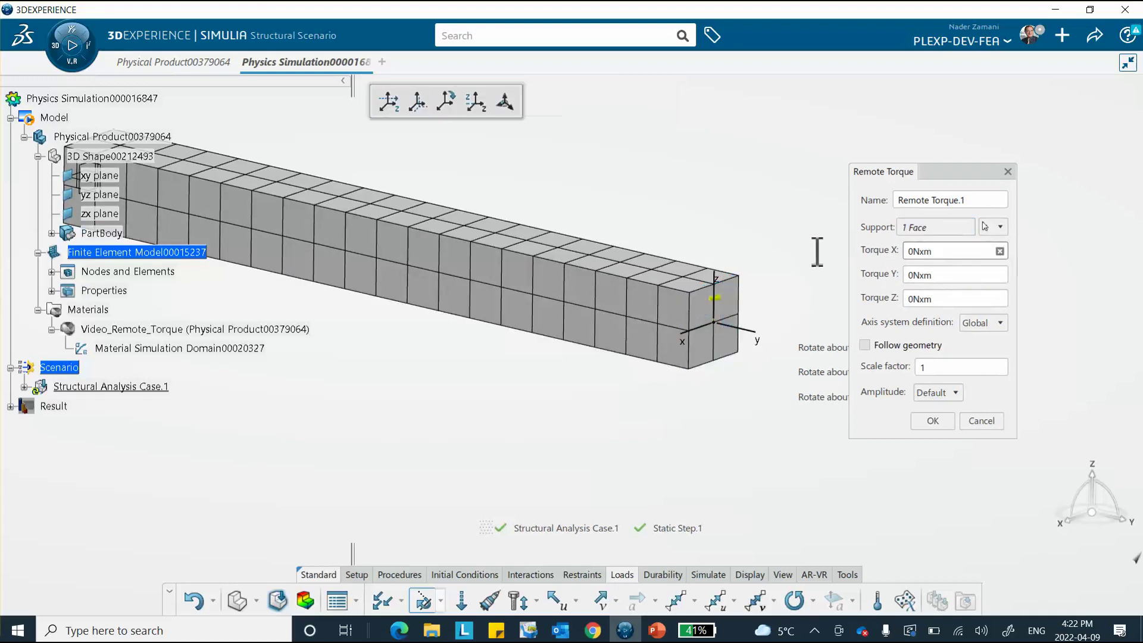
pyautogui.doubleClick(945, 252)
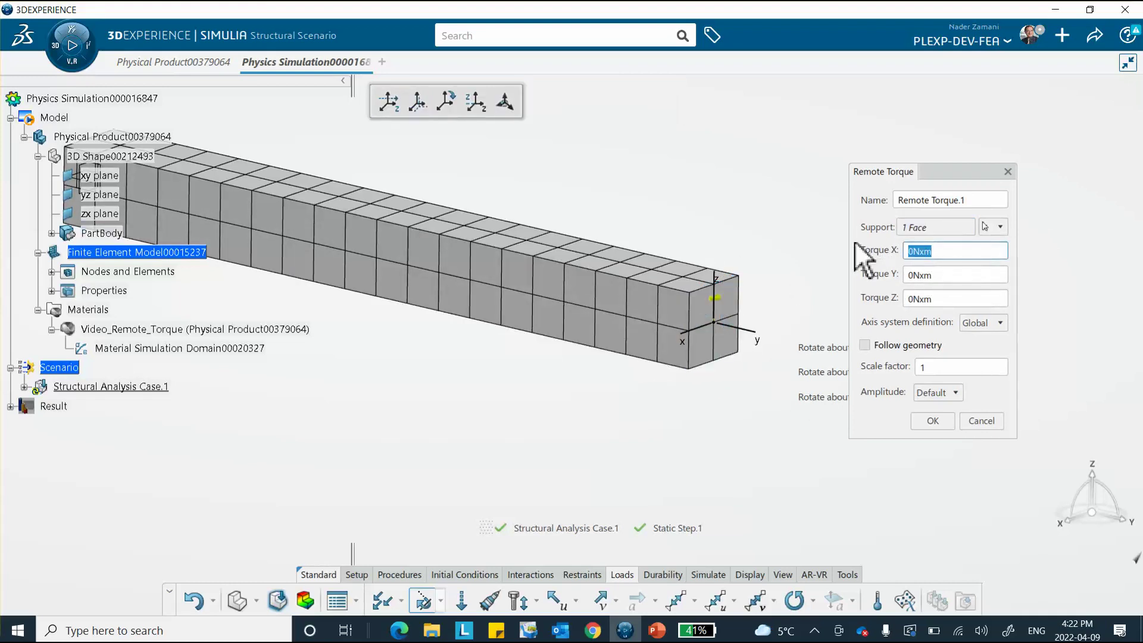
pyautogui.write('50')
pyautogui.click(930, 422)
pyautogui.scroll(5, 755, 354)
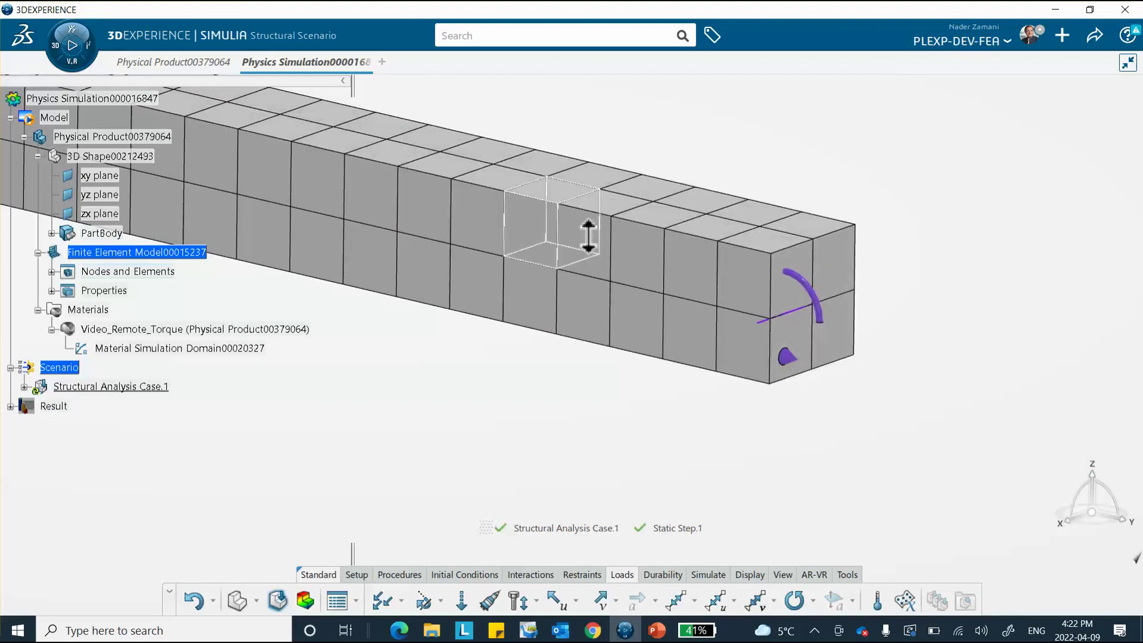
# Step: Hide the FE model mesh via Visualization Management
pyautogui.scroll(-5, 584, 222)
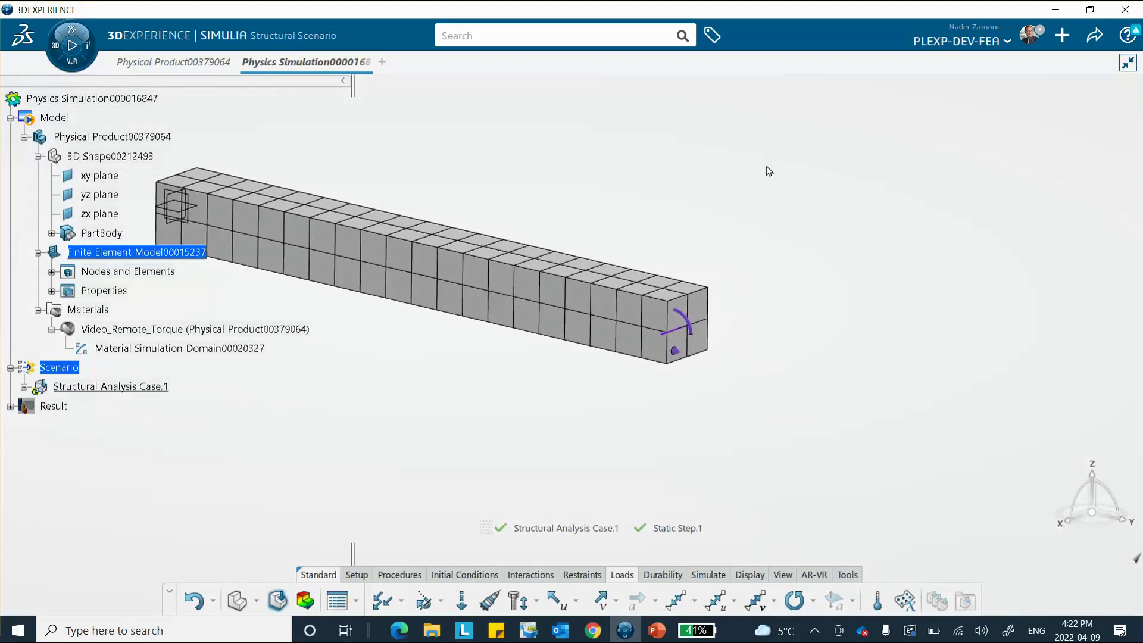
pyautogui.rightClick(697, 124)
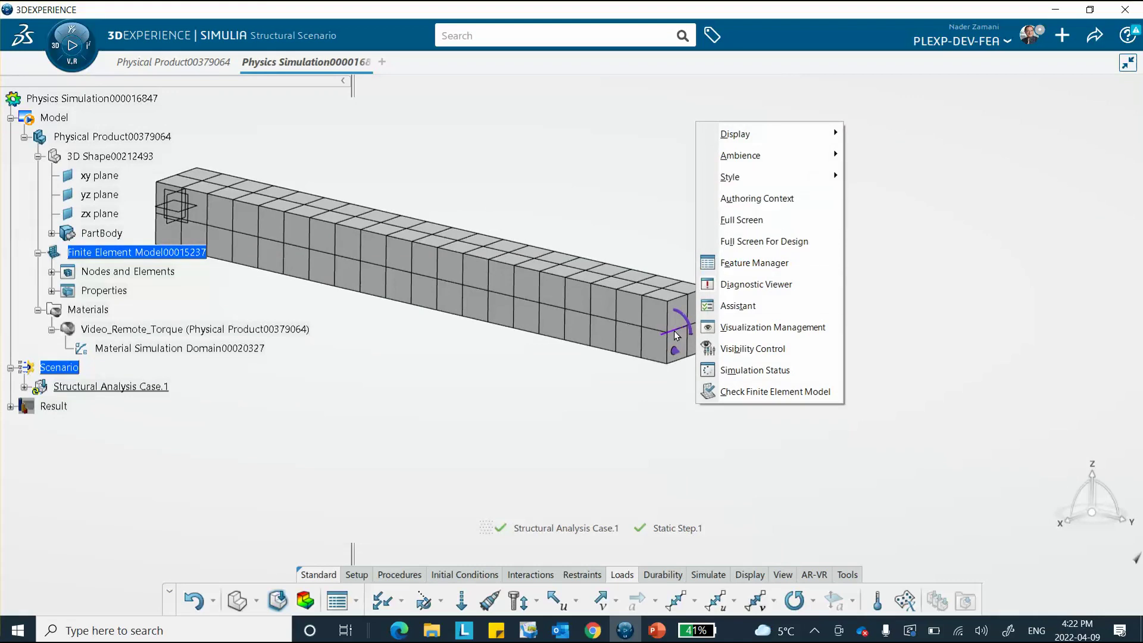
pyautogui.click(734, 336)
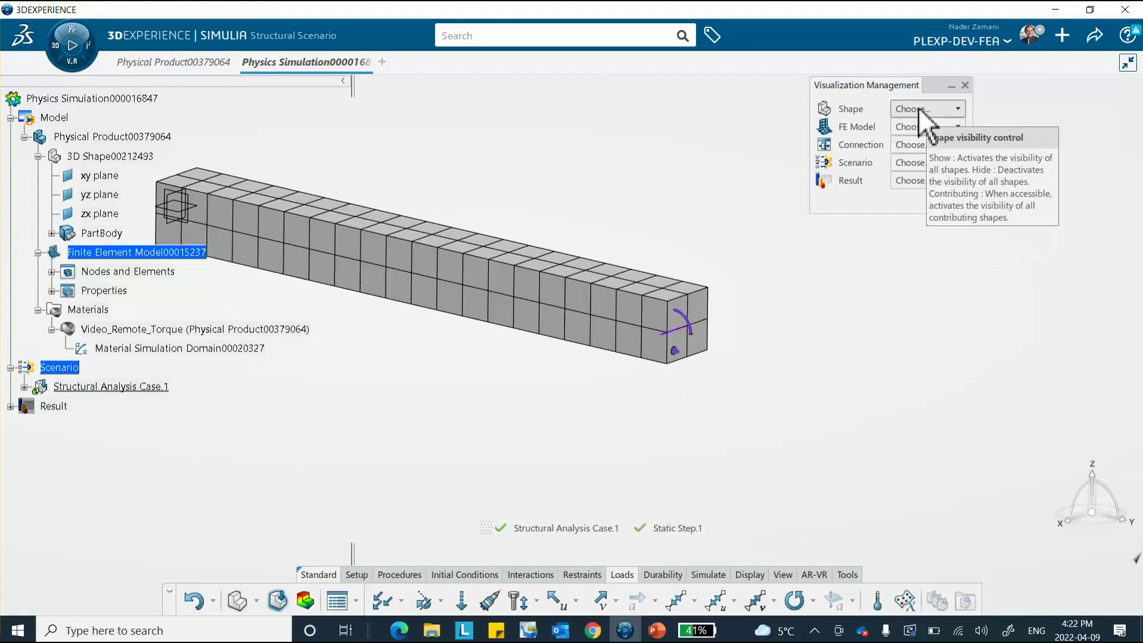
pyautogui.click(925, 127)
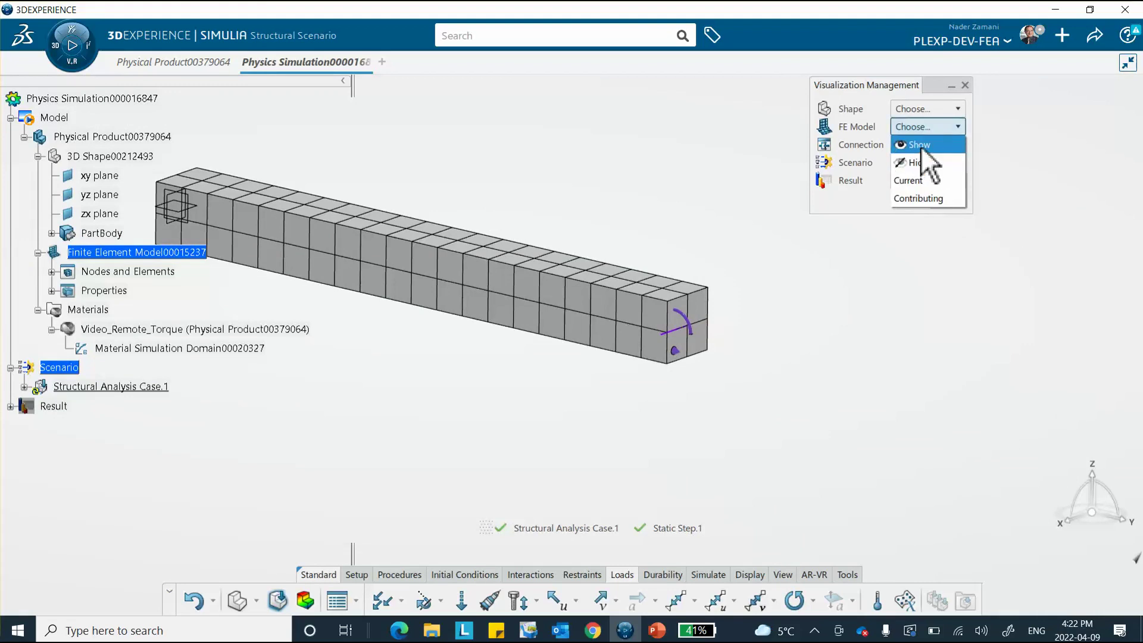
pyautogui.click(921, 162)
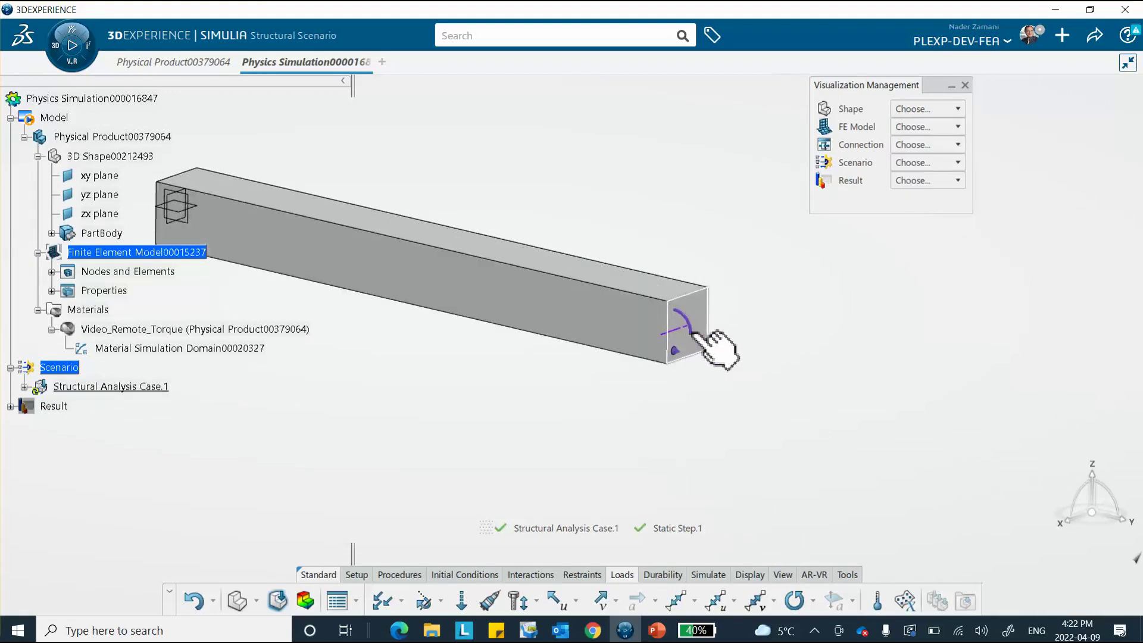
pyautogui.moveTo(476, 167); pyautogui.dragTo(561, 179, button='middle')
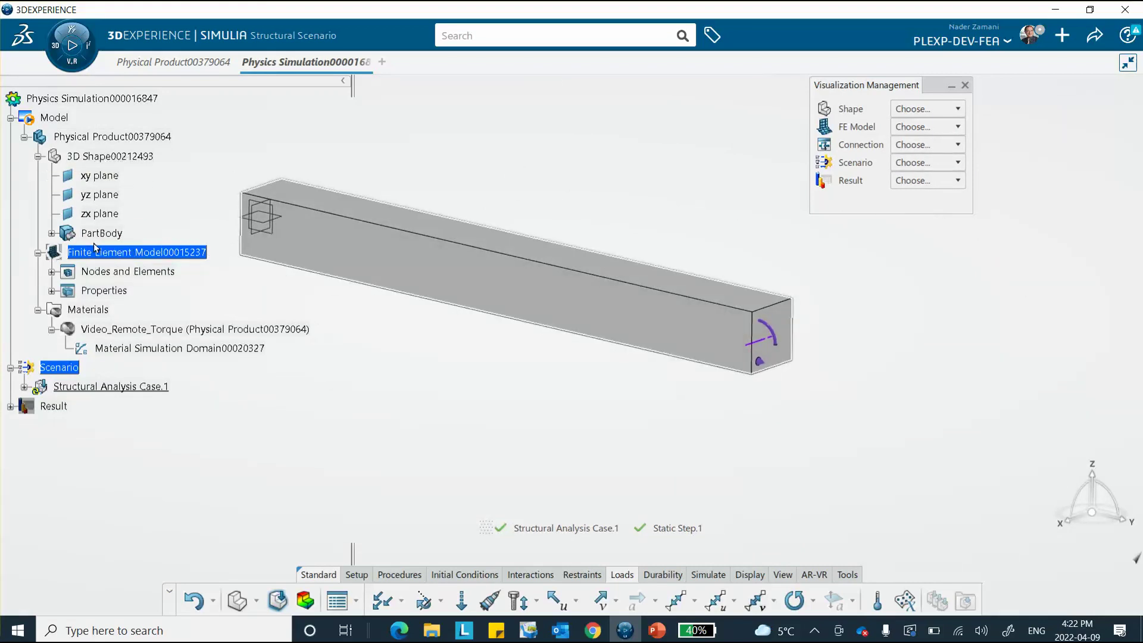
# Step: Set the 3D Shape's graphic transparency to 118
pyautogui.rightClick(108, 157)
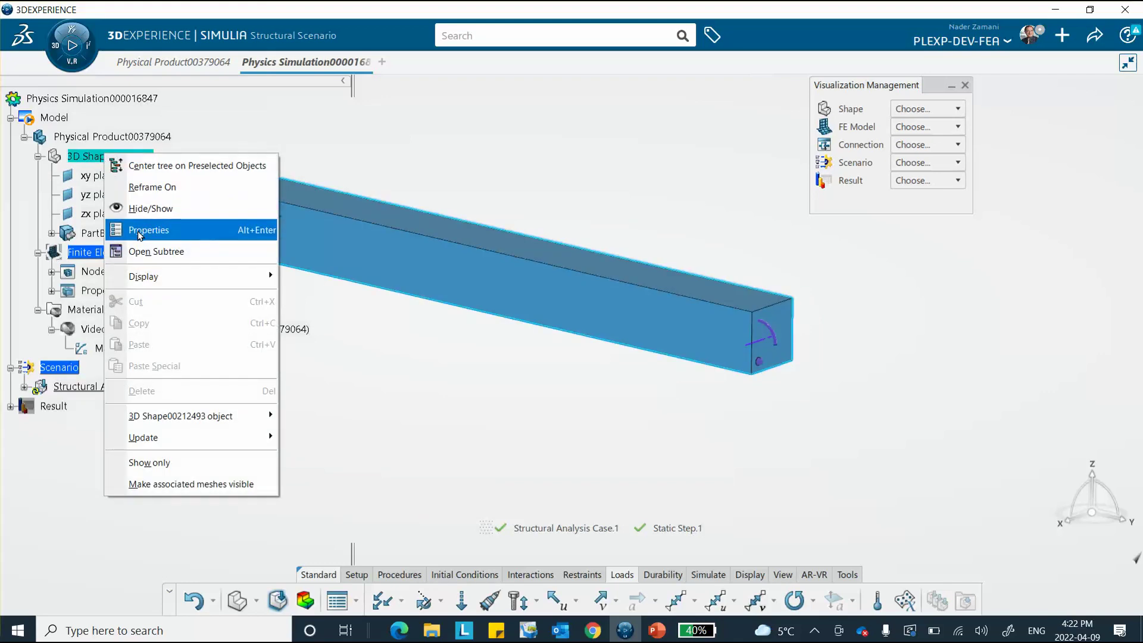
pyautogui.click(143, 230)
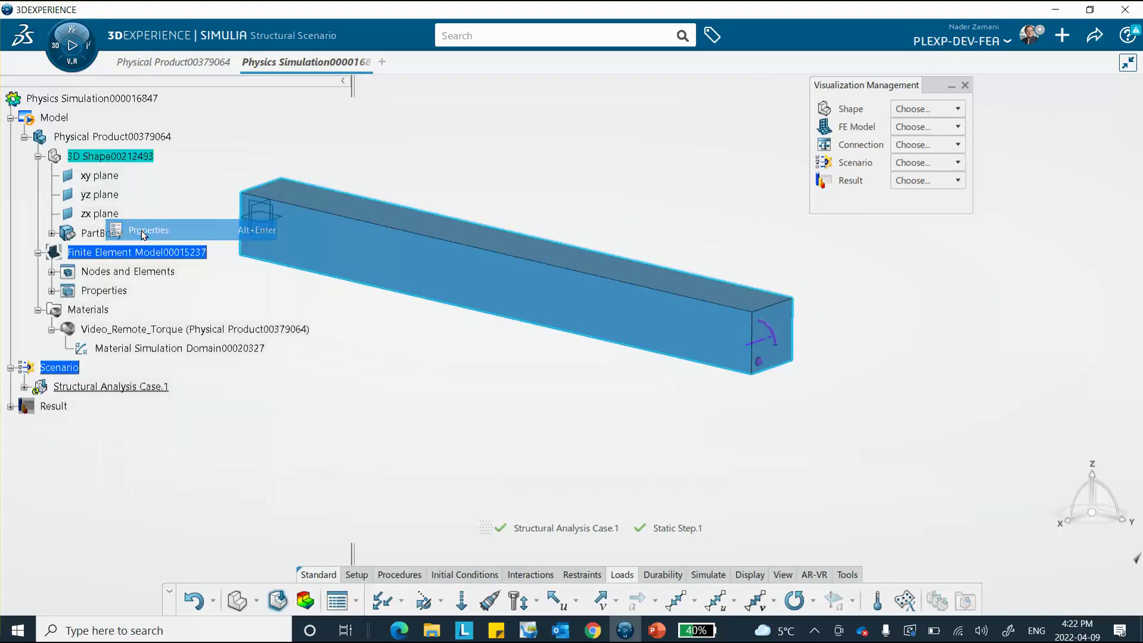
pyautogui.click(850, 225)
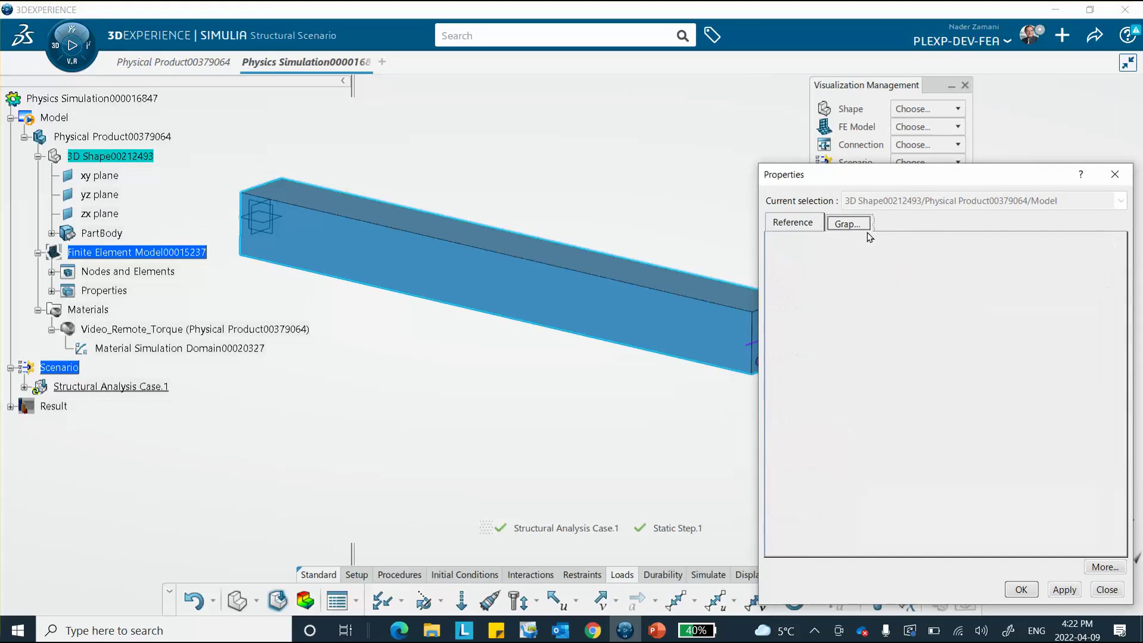
pyautogui.moveTo(792, 321); pyautogui.dragTo(939, 337)
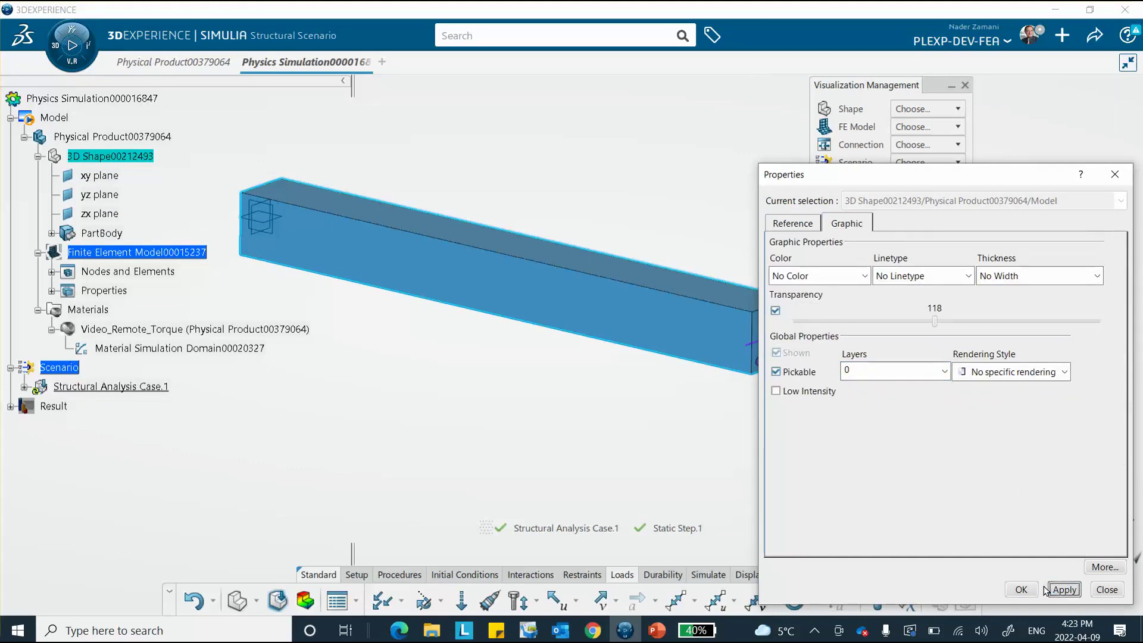
pyautogui.click(1022, 589)
pyautogui.moveTo(699, 449); pyautogui.dragTo(564, 420, button='middle')
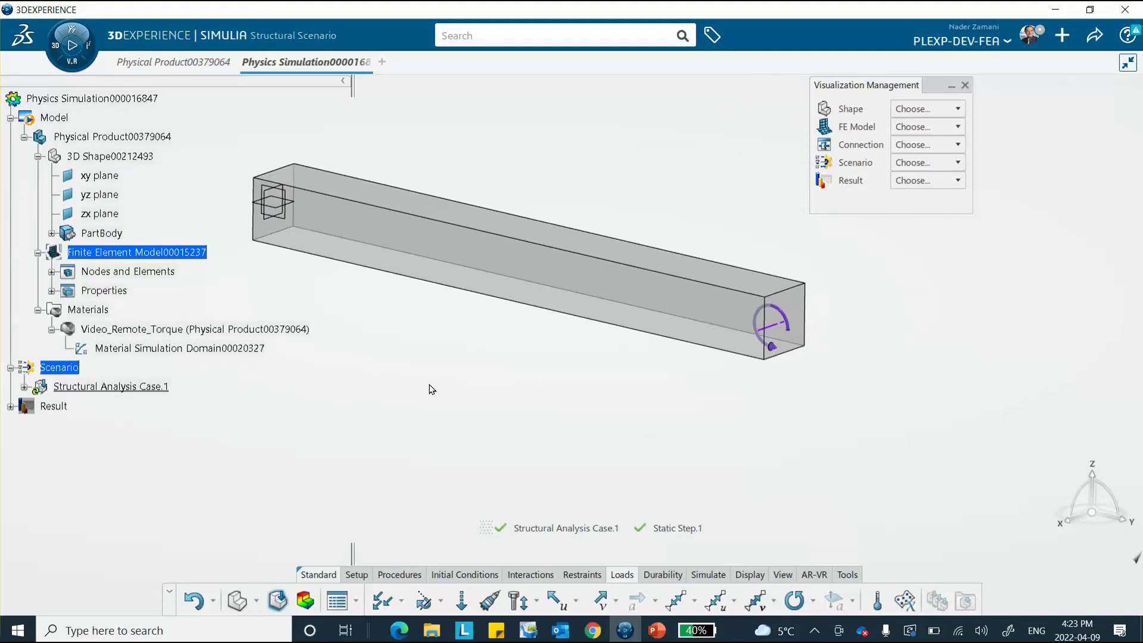
# Step: Launch the structural analysis solve and bring the PowerPoint deck forward while it runs
pyautogui.click(707, 575)
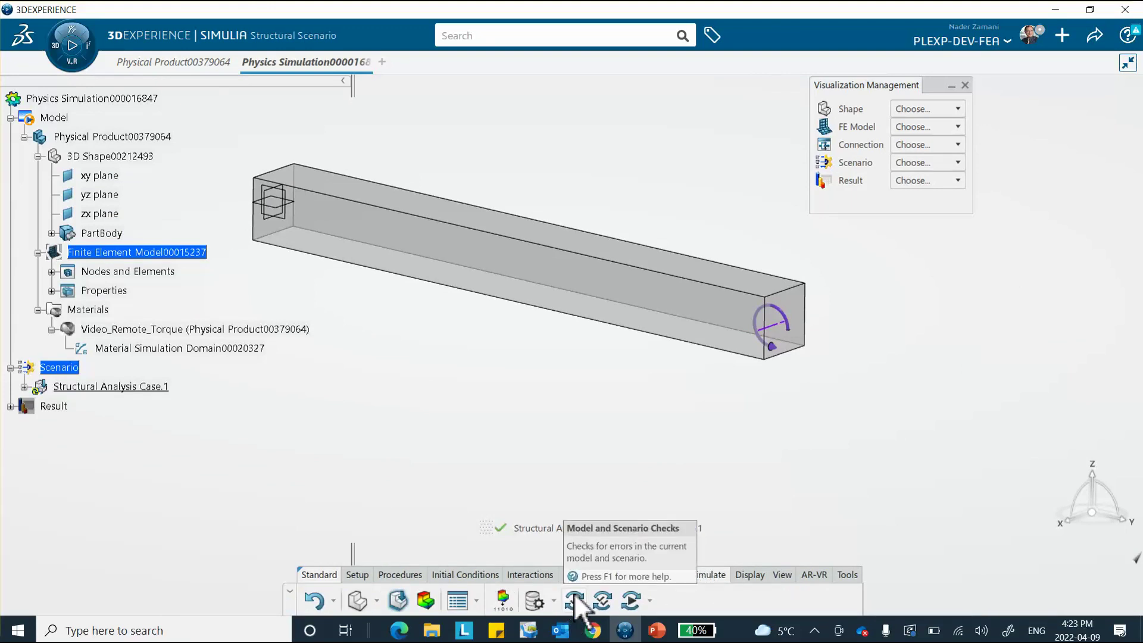
pyautogui.click(631, 602)
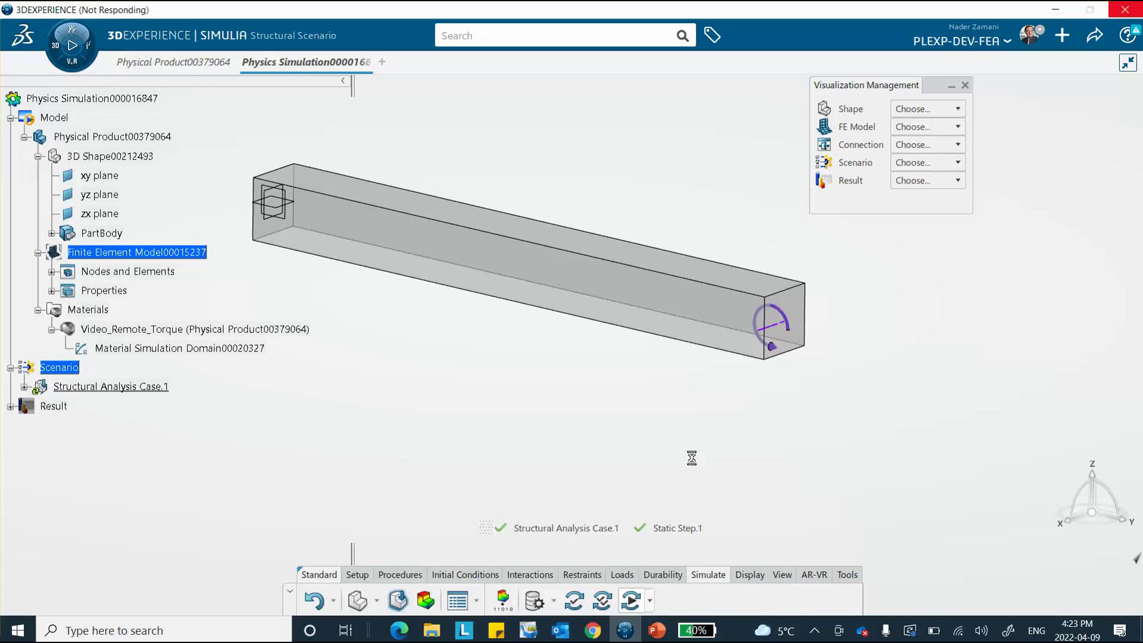
pyautogui.click(658, 632)
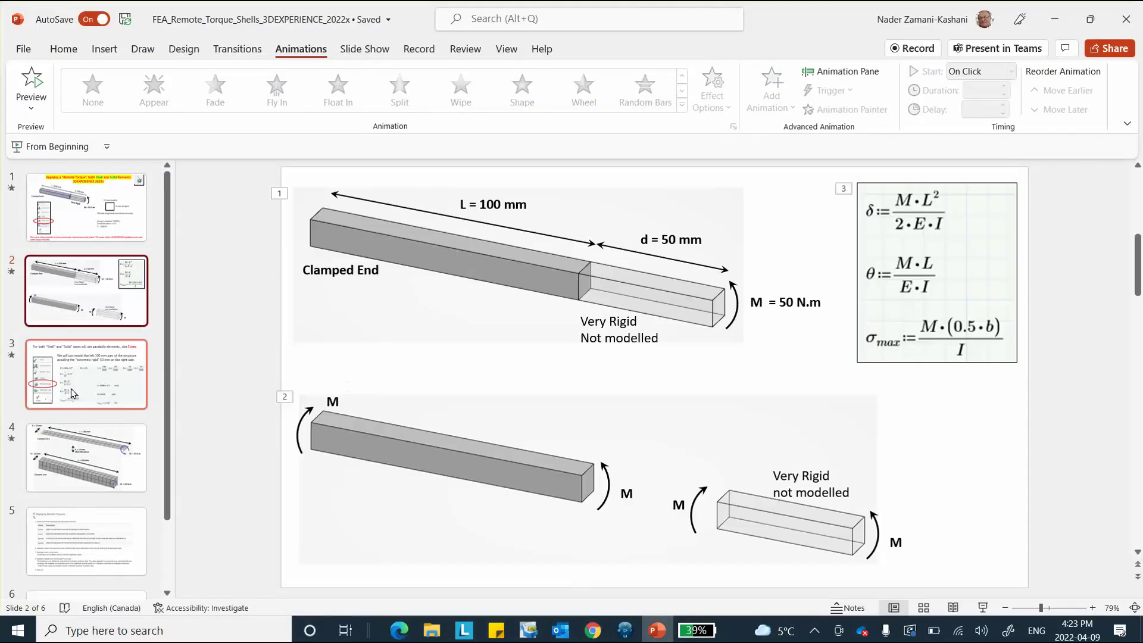
# Step: Show slide 3 with the hand calculations in PowerPoint
pyautogui.click(148, 399)
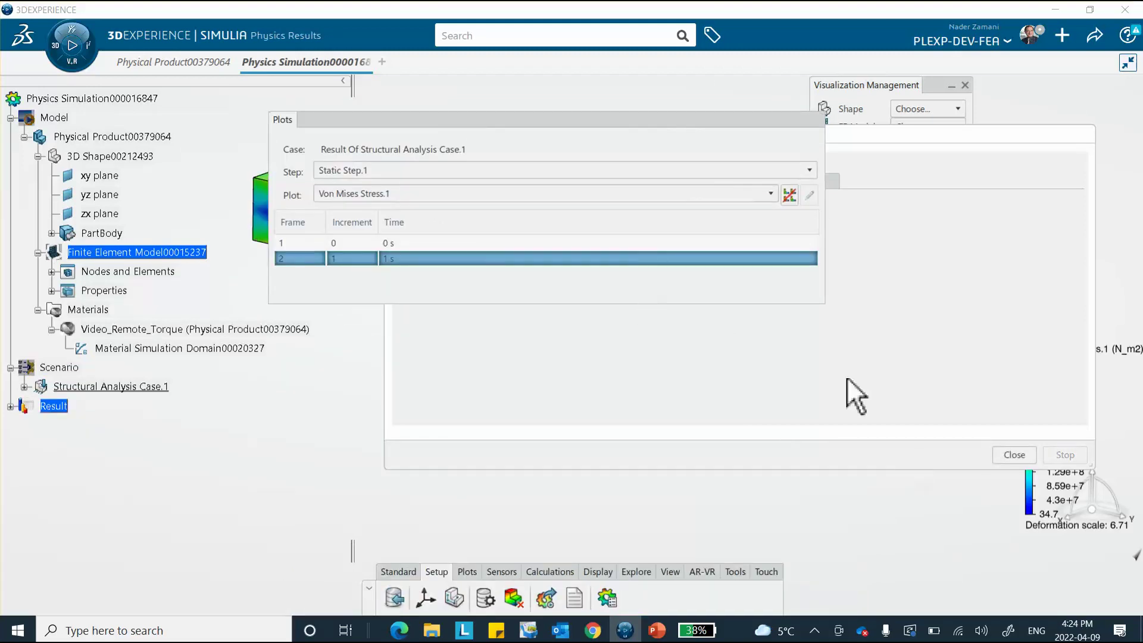
# Step: Close the finished Simulation Status window and minimize PowerPoint to reveal the Von Mises Stress.1 plot
pyautogui.click(1013, 456)
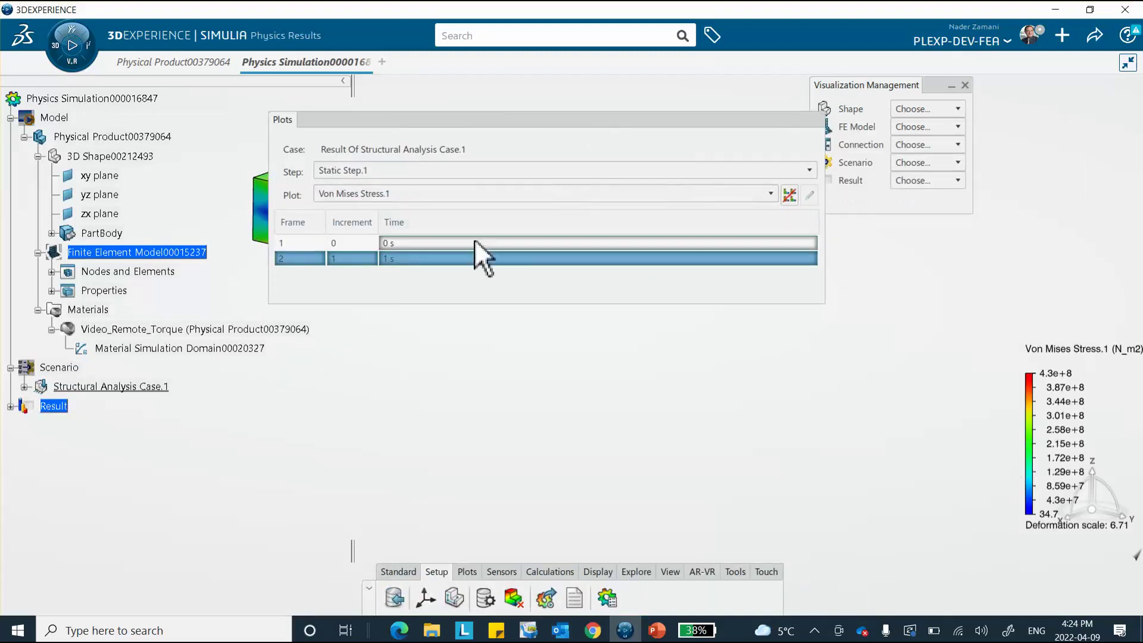
pyautogui.click(657, 630)
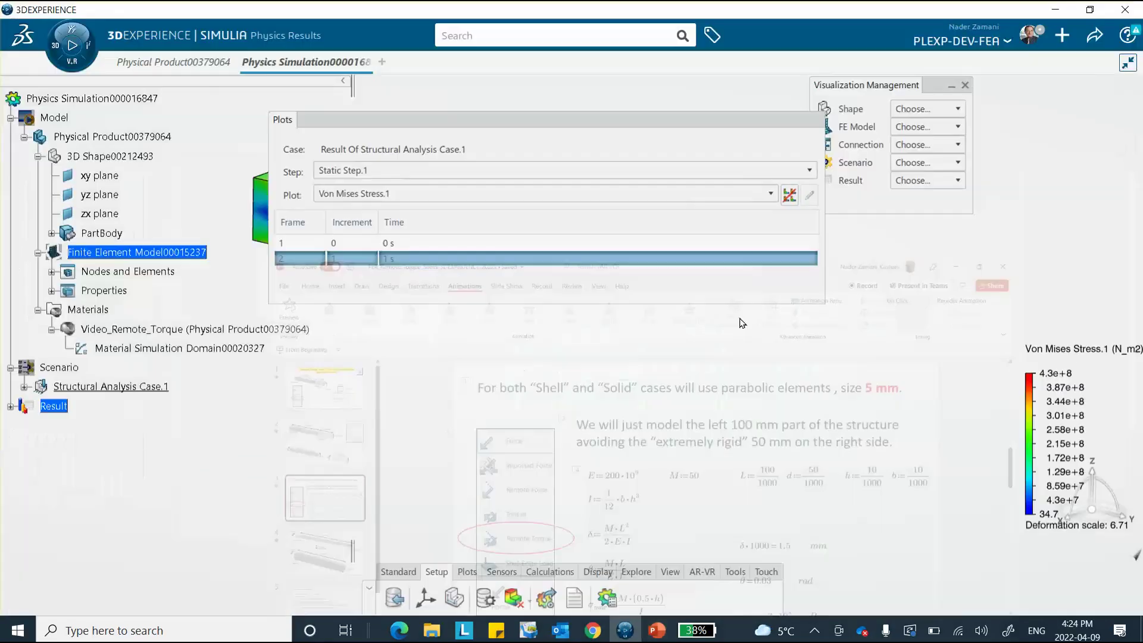
pyautogui.click(1055, 20)
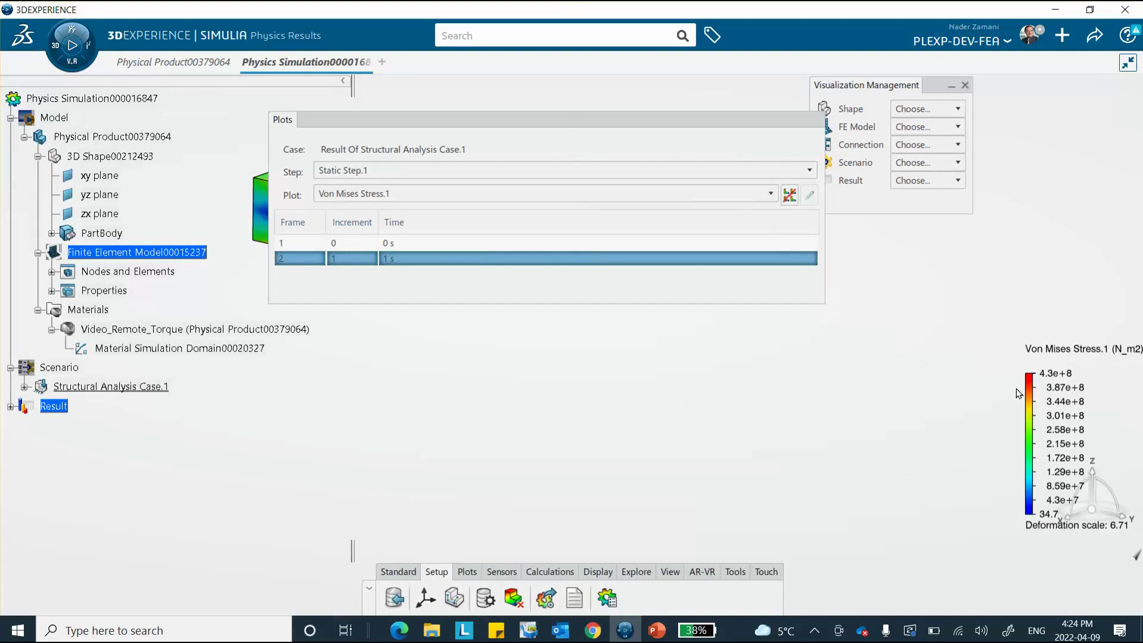
pyautogui.moveTo(592, 301); pyautogui.dragTo(608, 353, button='middle')
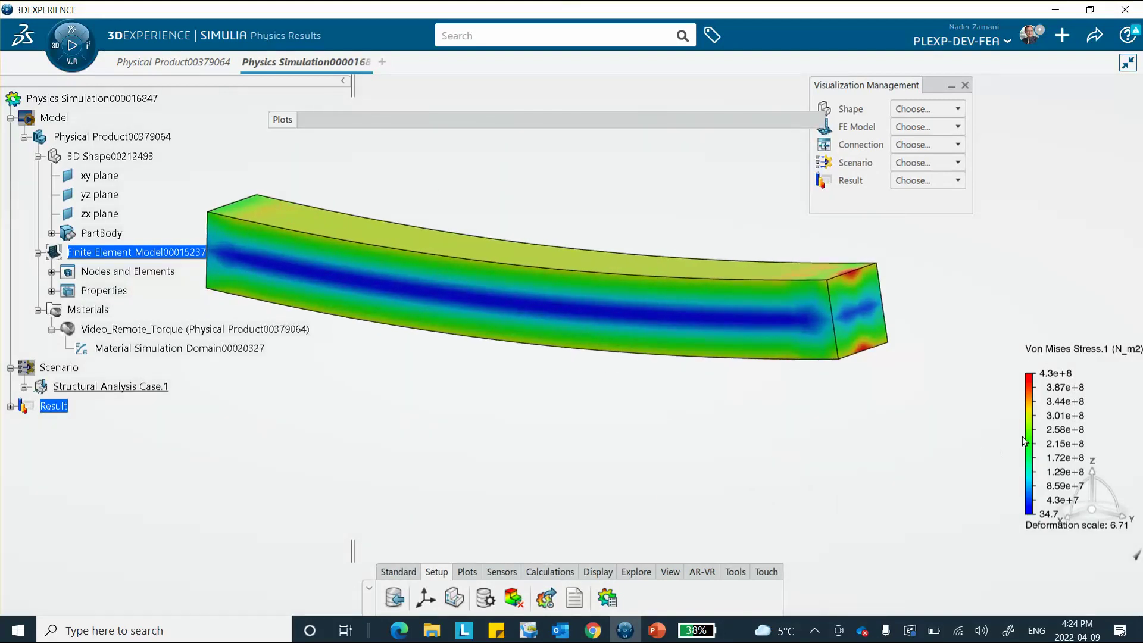
pyautogui.moveTo(689, 281); pyautogui.dragTo(740, 251, button='middle')
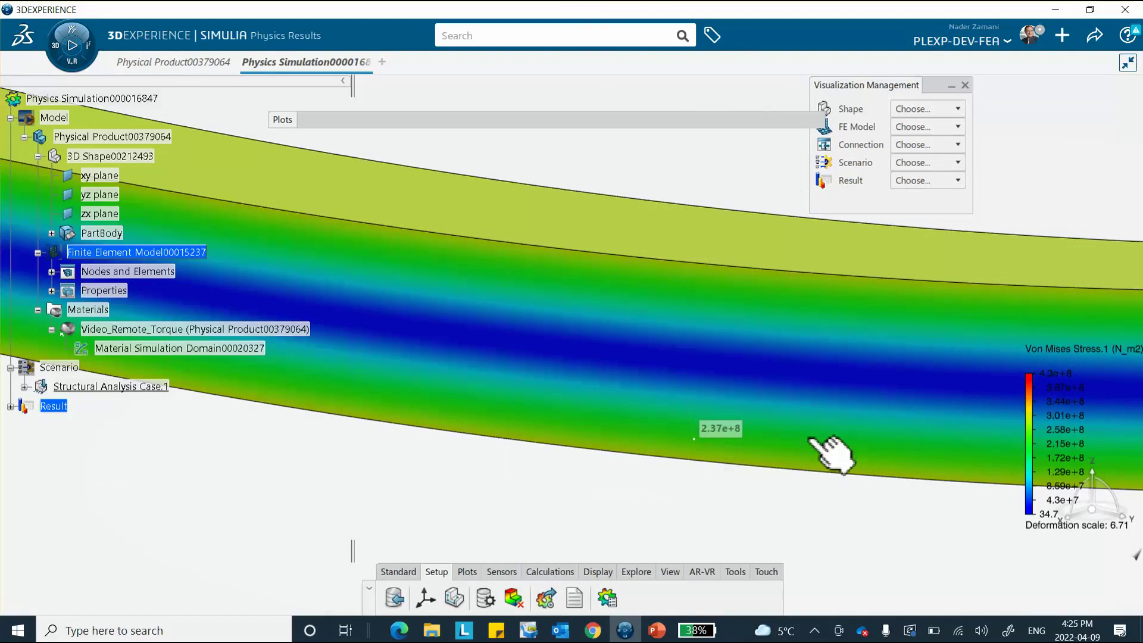
pyautogui.moveTo(806, 287); pyautogui.dragTo(881, 372, button='middle')
pyautogui.scroll(-2, 882, 373)
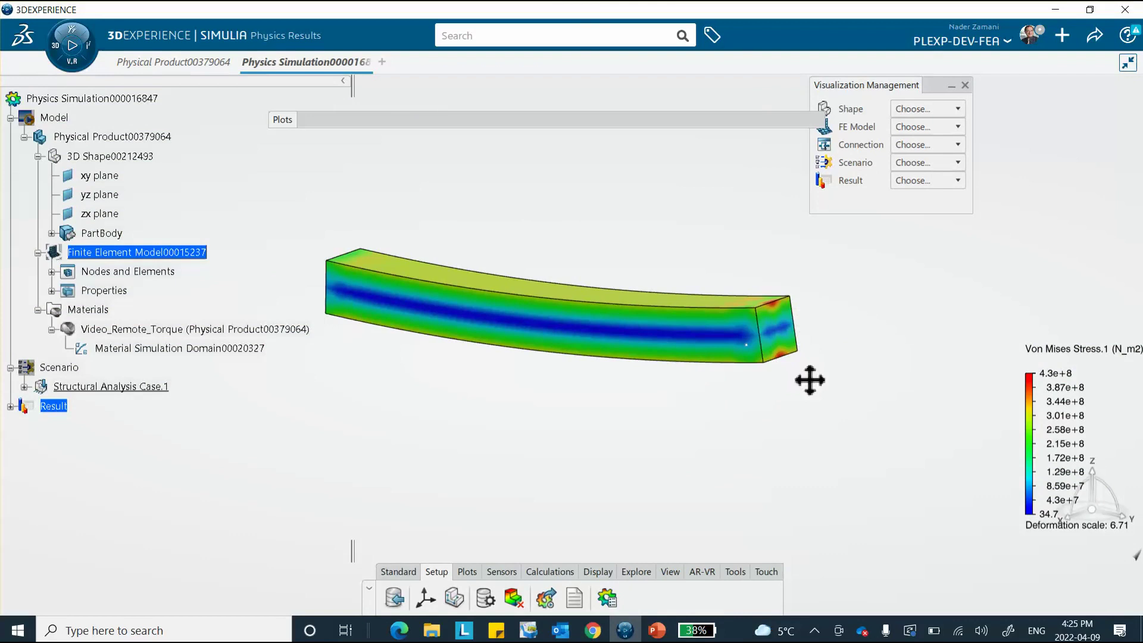
pyautogui.moveTo(796, 370); pyautogui.dragTo(842, 357, button='middle')
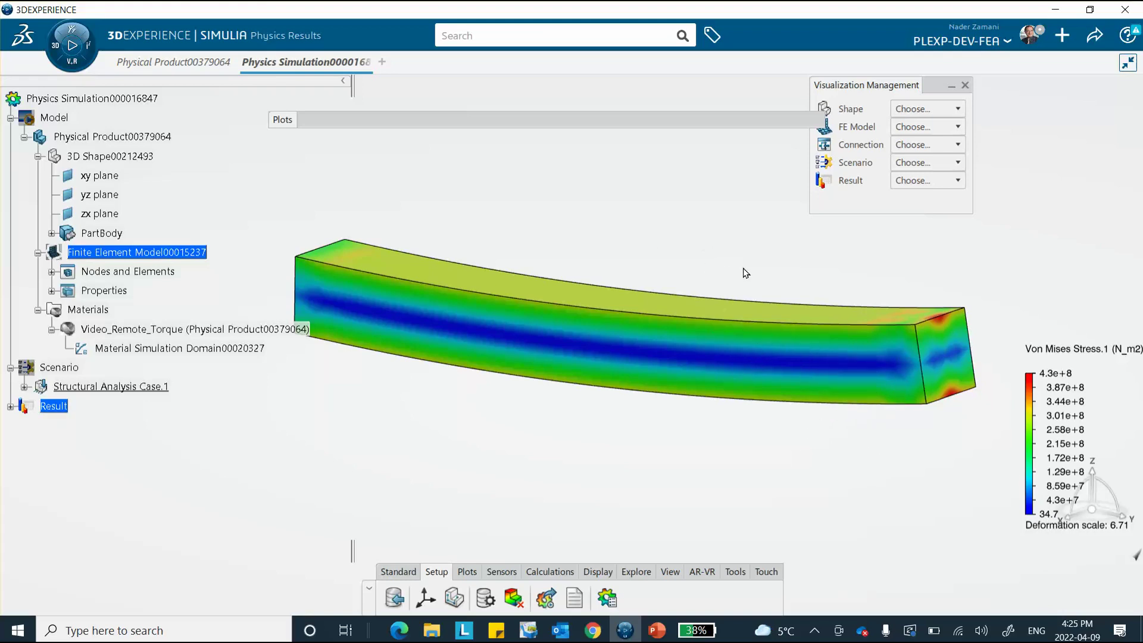
pyautogui.moveTo(774, 255); pyautogui.dragTo(752, 237, button='middle')
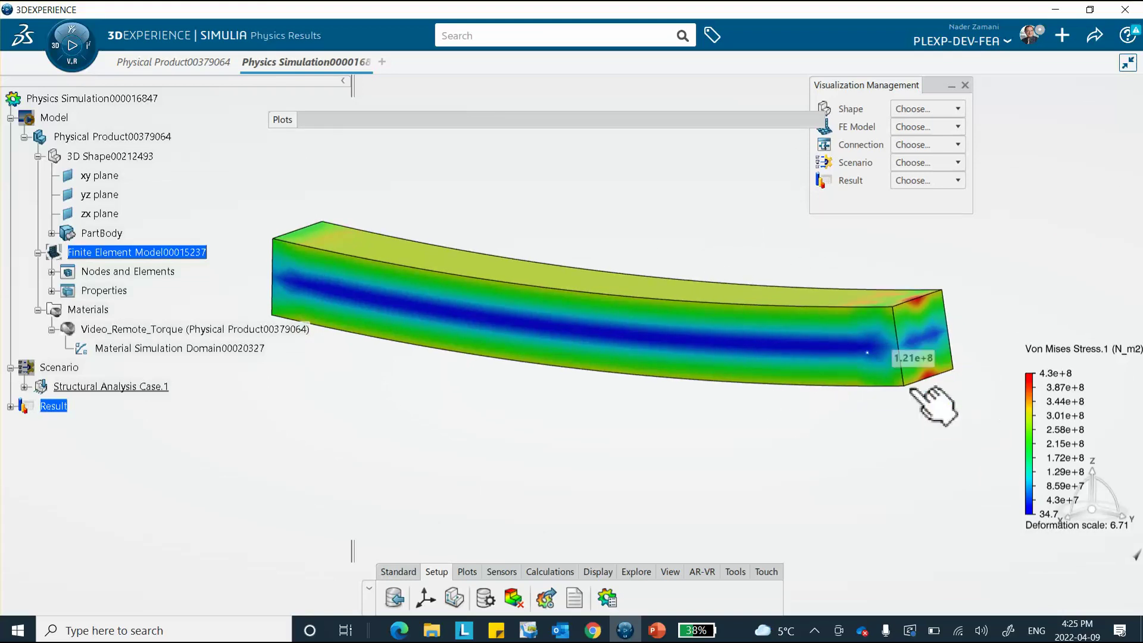
pyautogui.doubleClick(1036, 434)
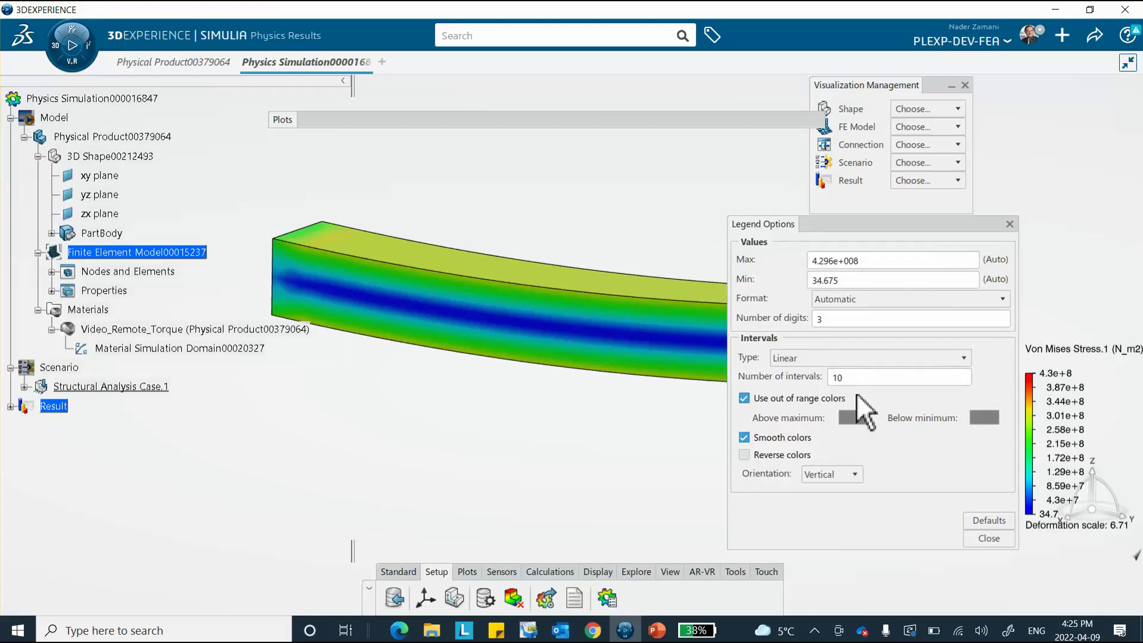
# Step: Change the von Mises legend maximum from 4.296e+008 to 3e+008
pyautogui.doubleClick(869, 261)
pyautogui.click(869, 260)
pyautogui.doubleClick(869, 261)
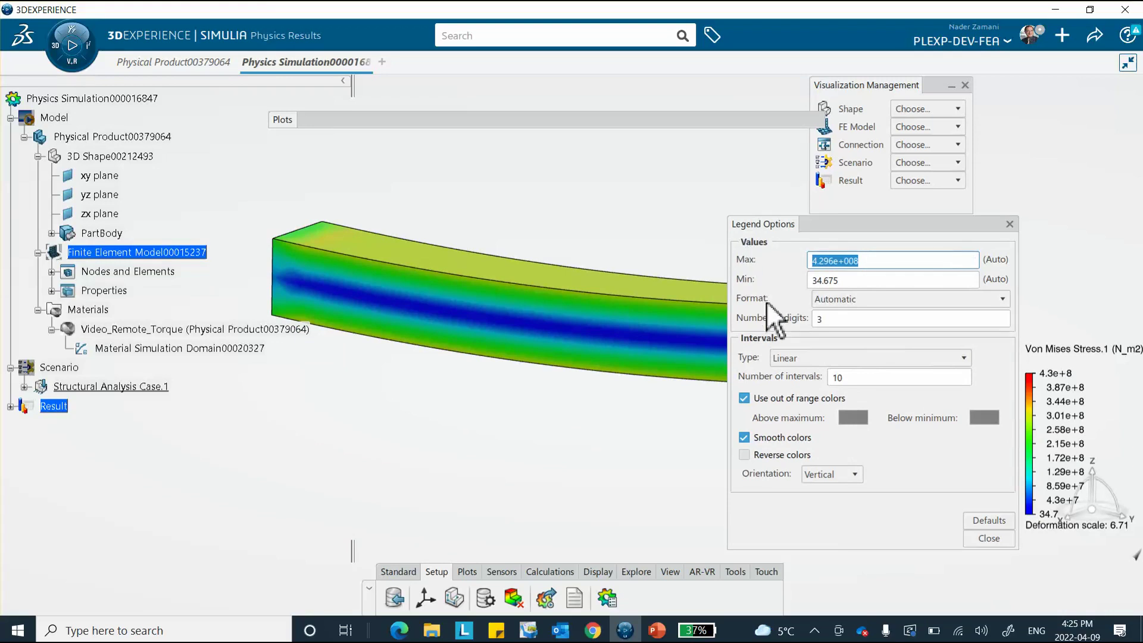
pyautogui.click(830, 260)
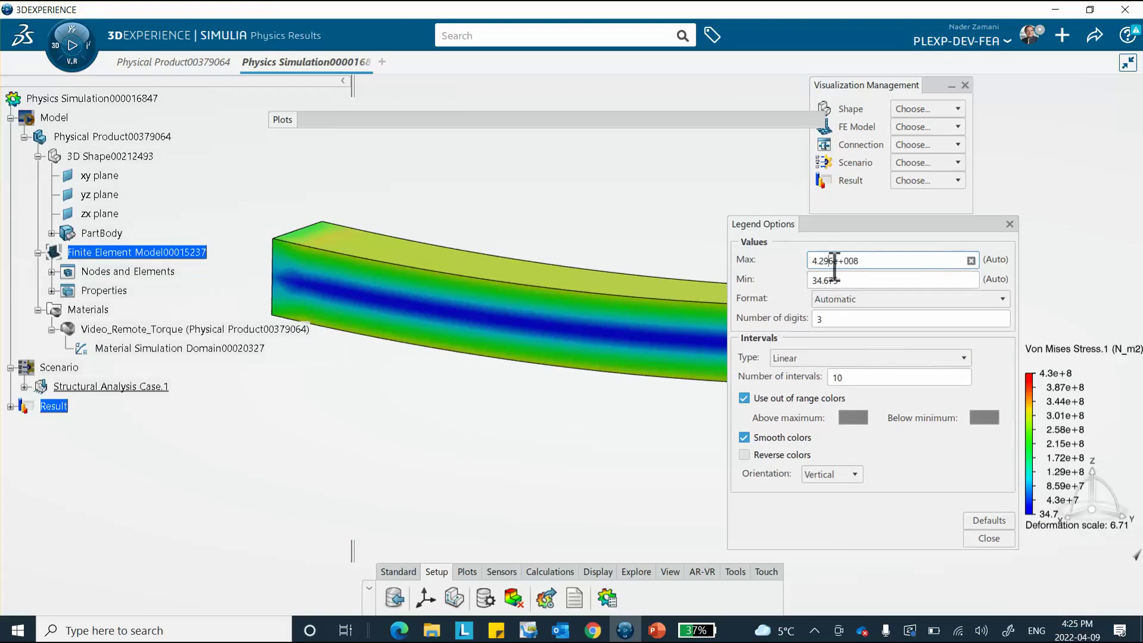
pyautogui.press('BackSpace')
pyautogui.press('BackSpace')
pyautogui.press('BackSpace')
pyautogui.press('BackSpace')
pyautogui.press('BackSpace')
pyautogui.write('3')
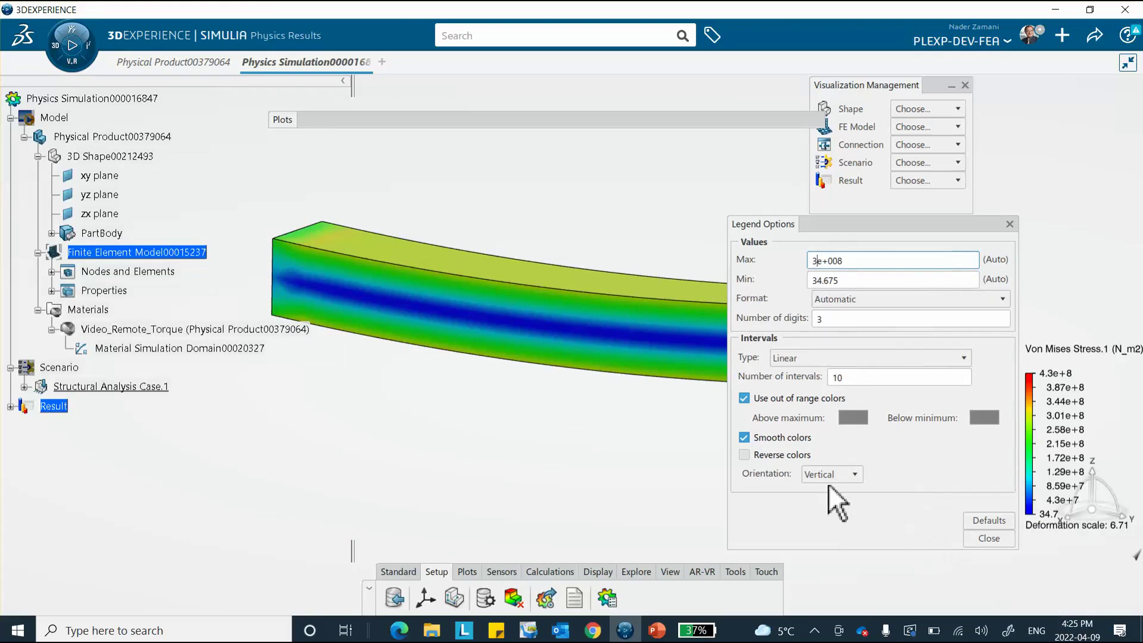
pyautogui.click(977, 538)
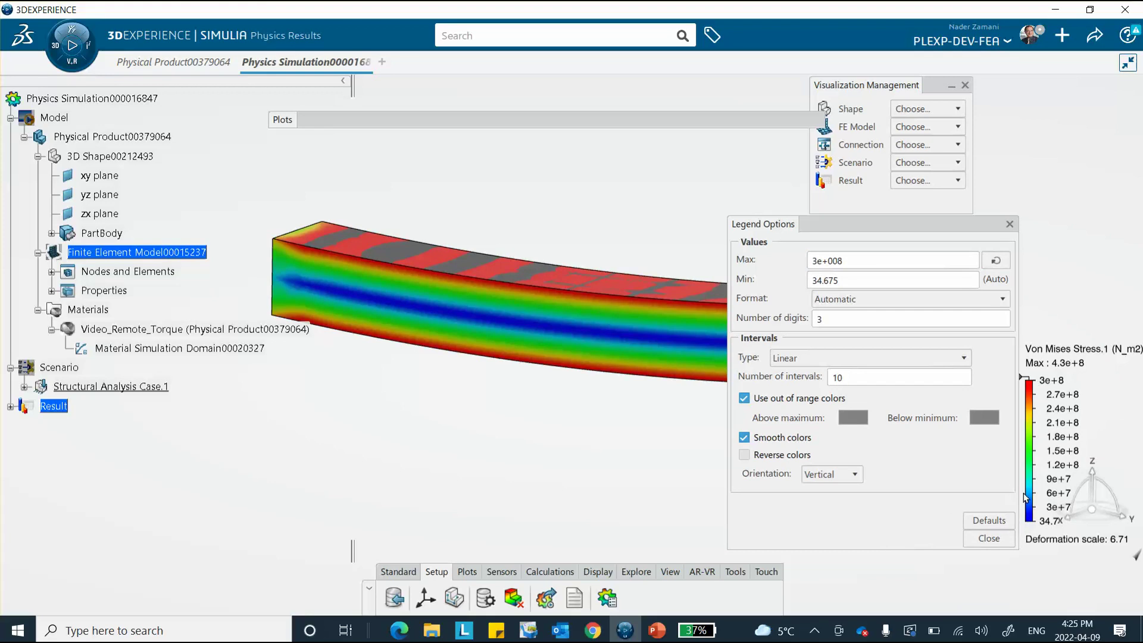
# Step: Close Legend Options and shift the beam left and up in the view
pyautogui.moveTo(847, 280); pyautogui.dragTo(762, 280)
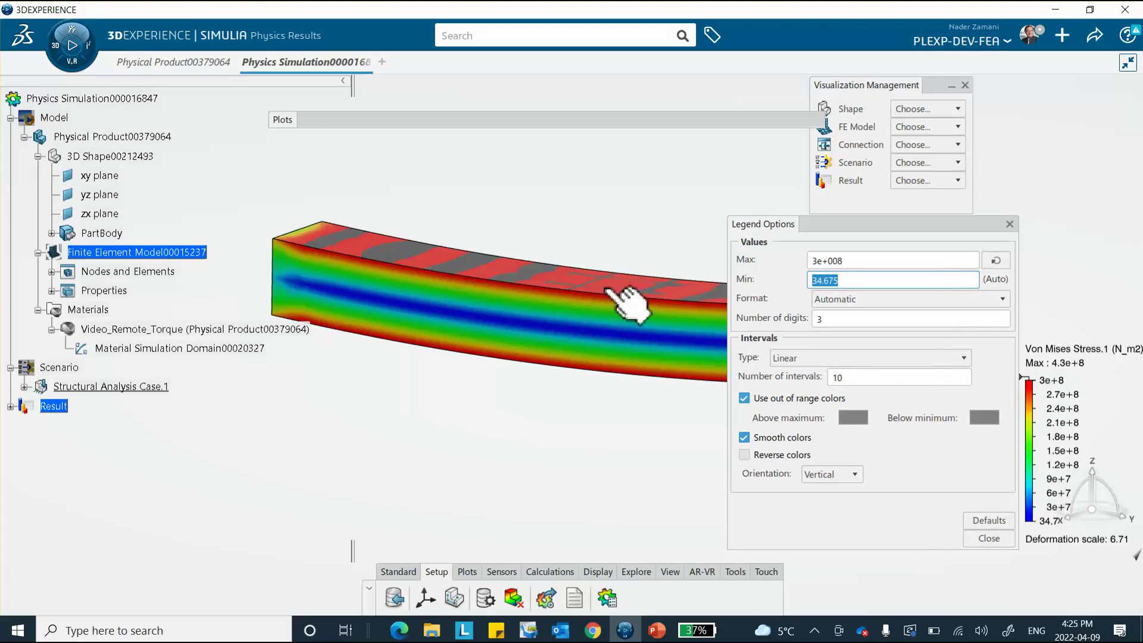
pyautogui.click(984, 538)
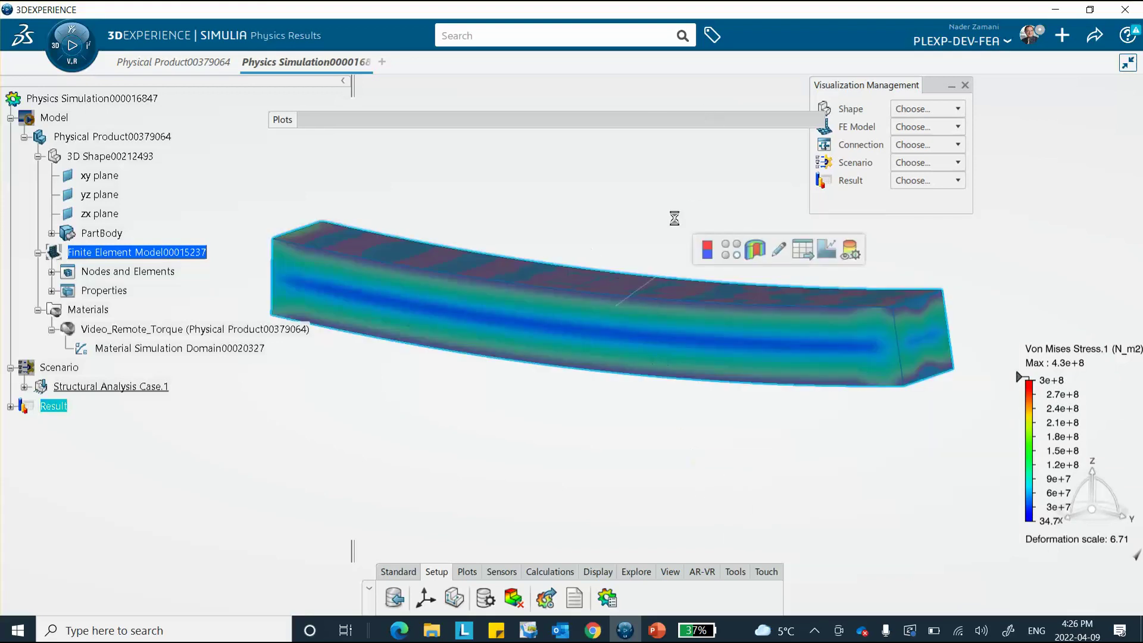
pyautogui.moveTo(649, 221); pyautogui.dragTo(656, 225, button='middle')
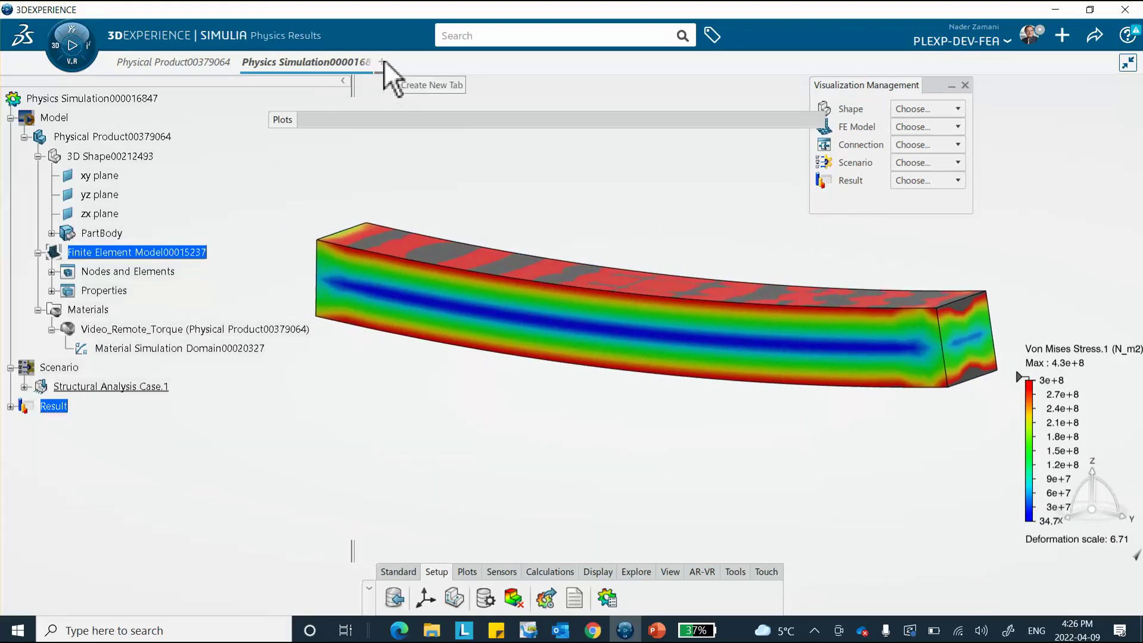
pyautogui.moveTo(508, 214); pyautogui.dragTo(466, 198, button='middle')
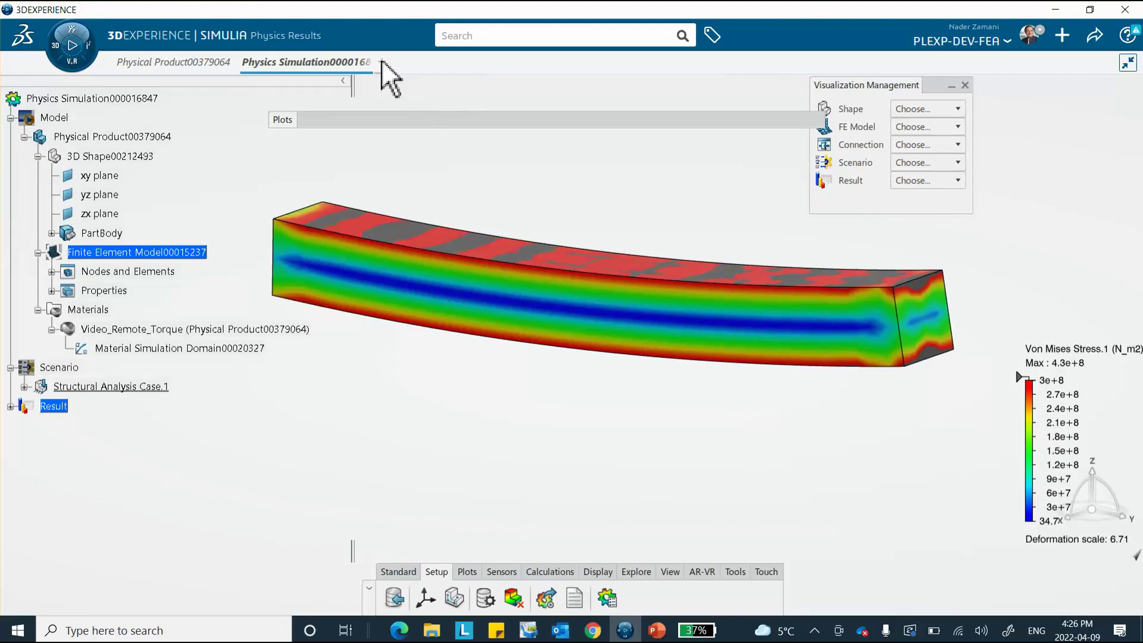
pyautogui.click(381, 62)
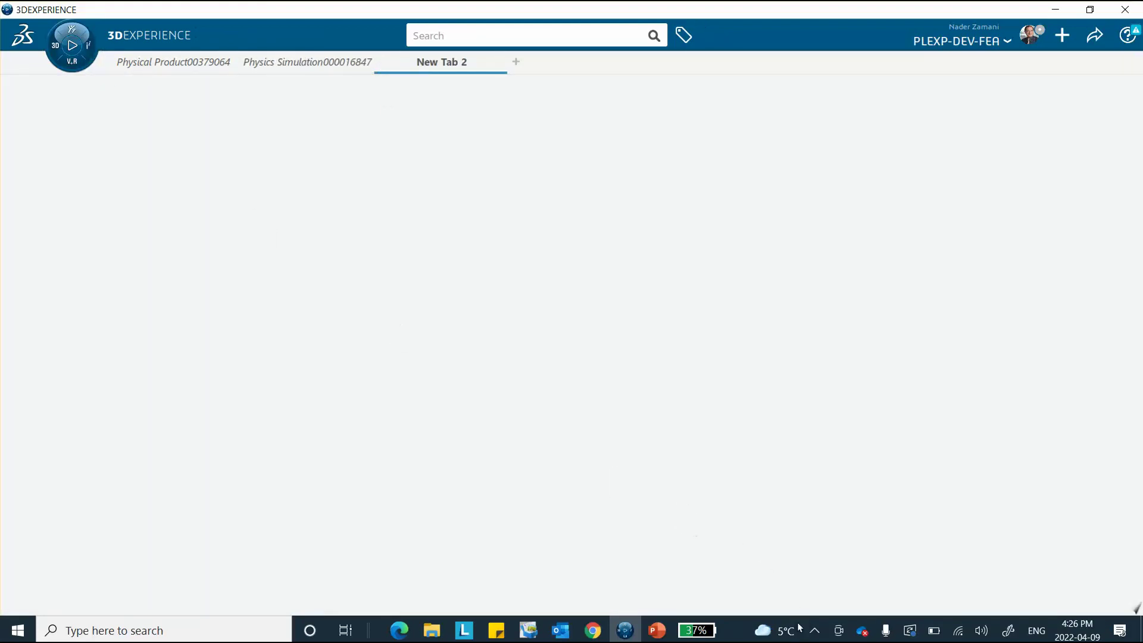
# Step: Start Physical Product00379065 in Generative Shape Design from My Favorite Apps in a new tab
pyautogui.click(815, 630)
pyautogui.click(813, 629)
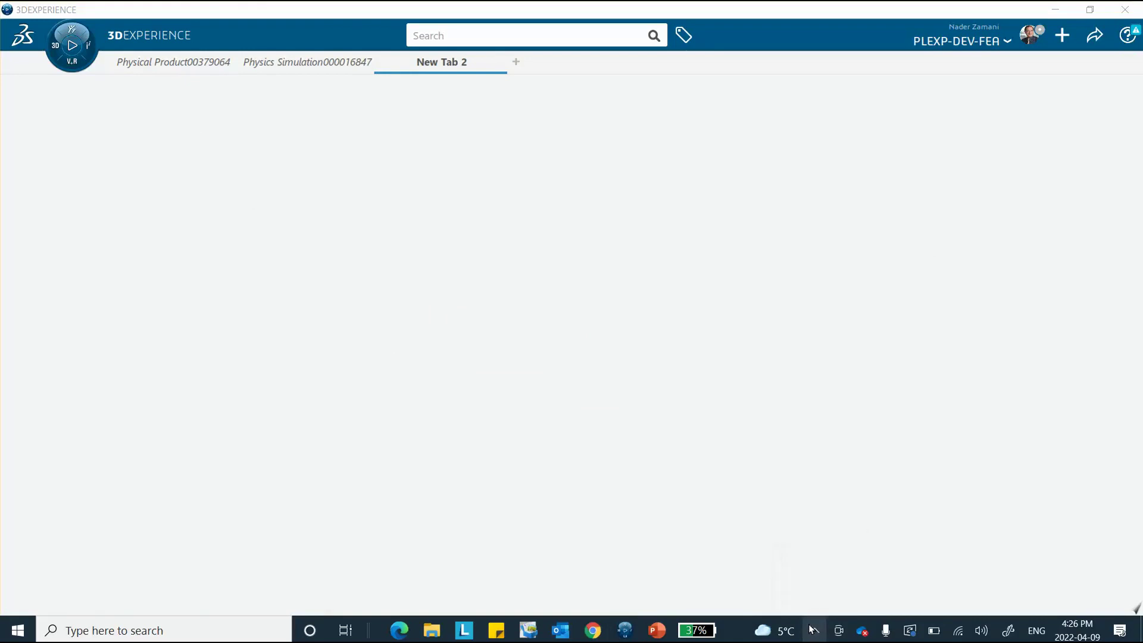
pyautogui.click(49, 55)
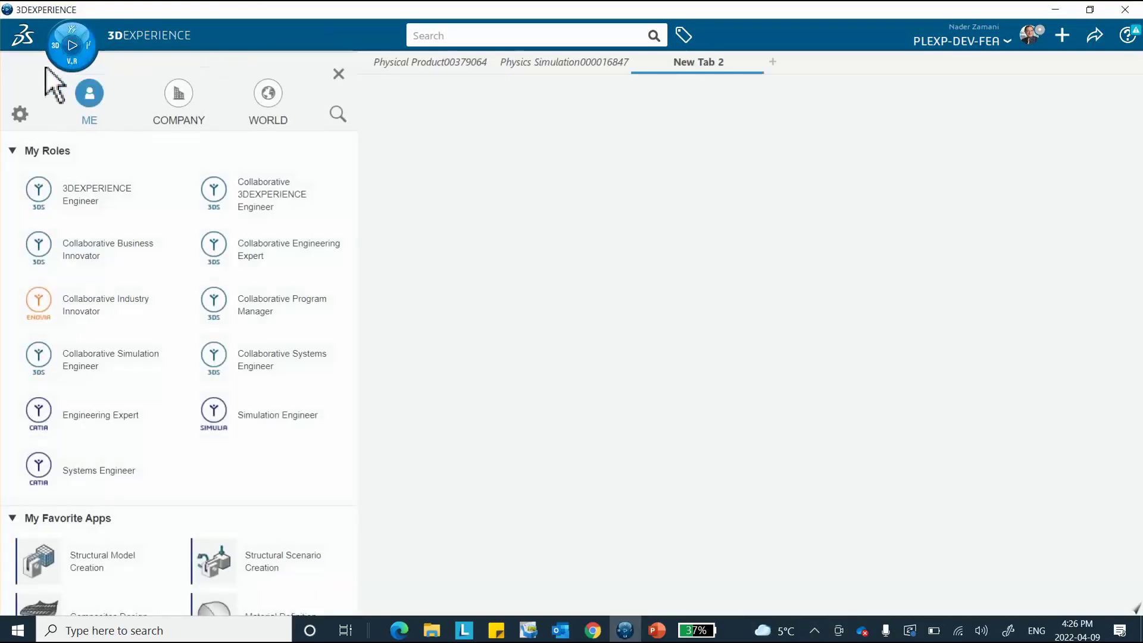
pyautogui.scroll(-3, 141, 324)
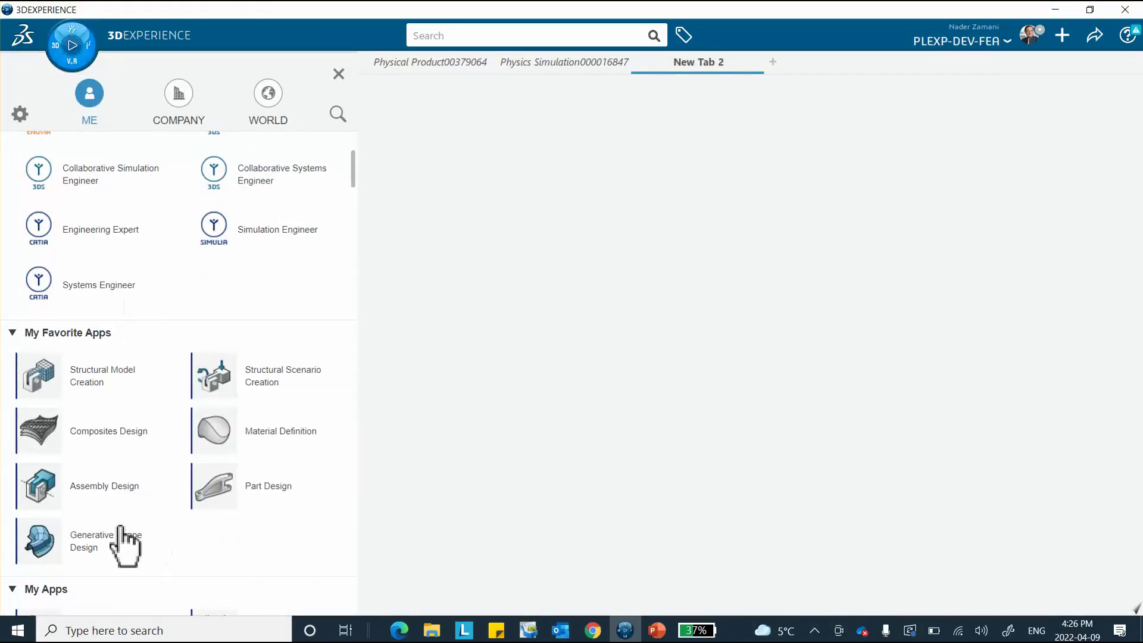
pyautogui.click(98, 542)
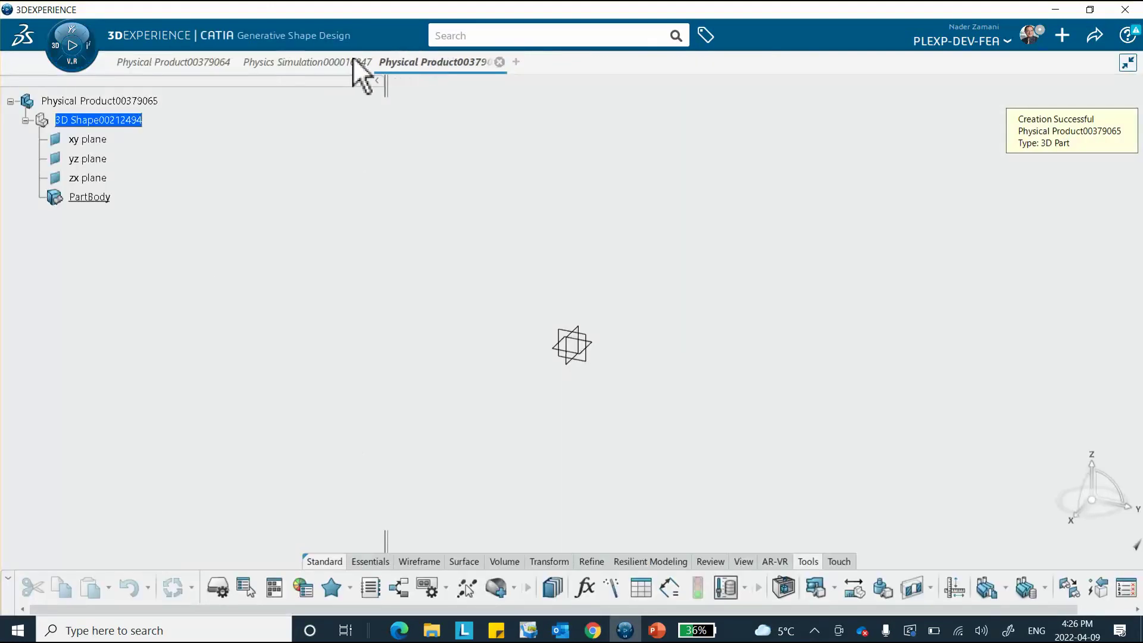
pyautogui.moveTo(313, 65)
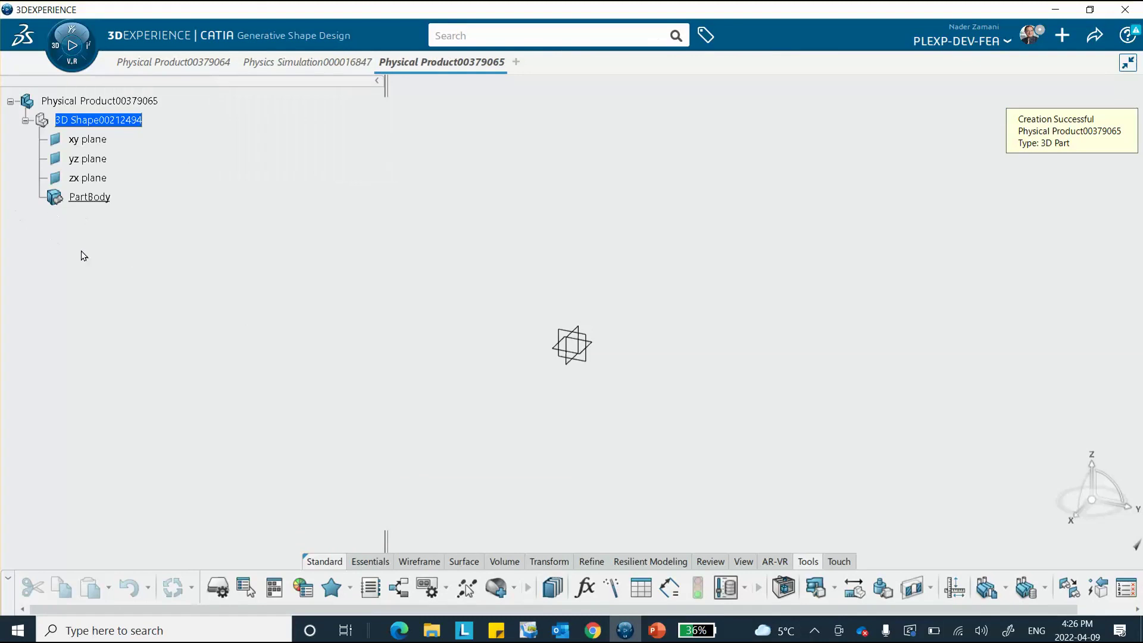
# Step: Sketch a rectangle around the origin on the xy plane
pyautogui.click(593, 344)
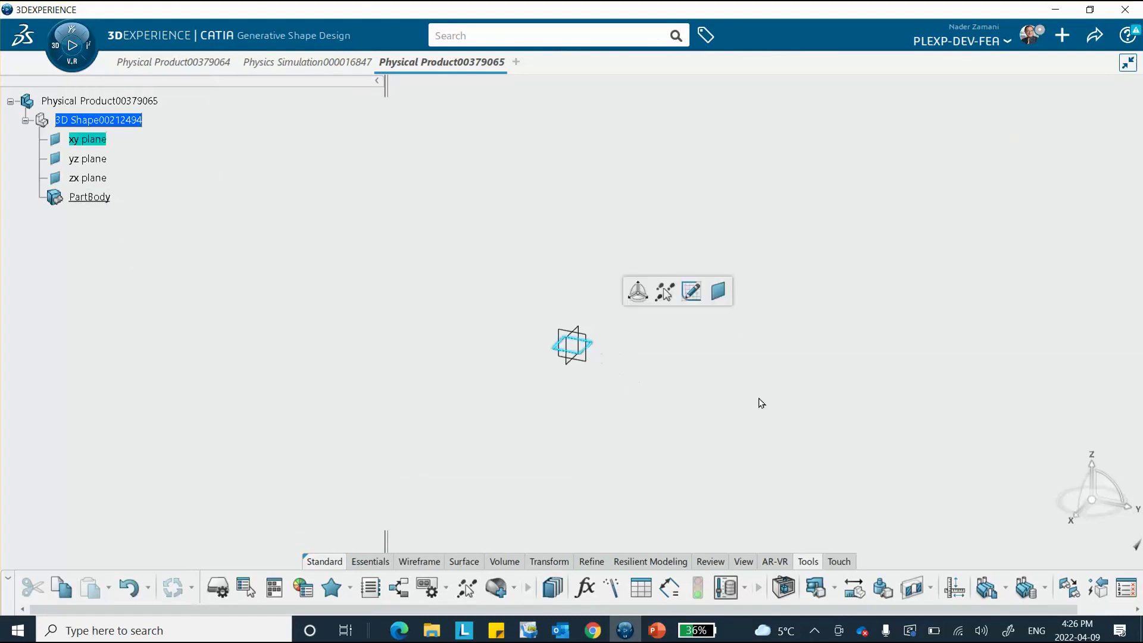
pyautogui.click(691, 292)
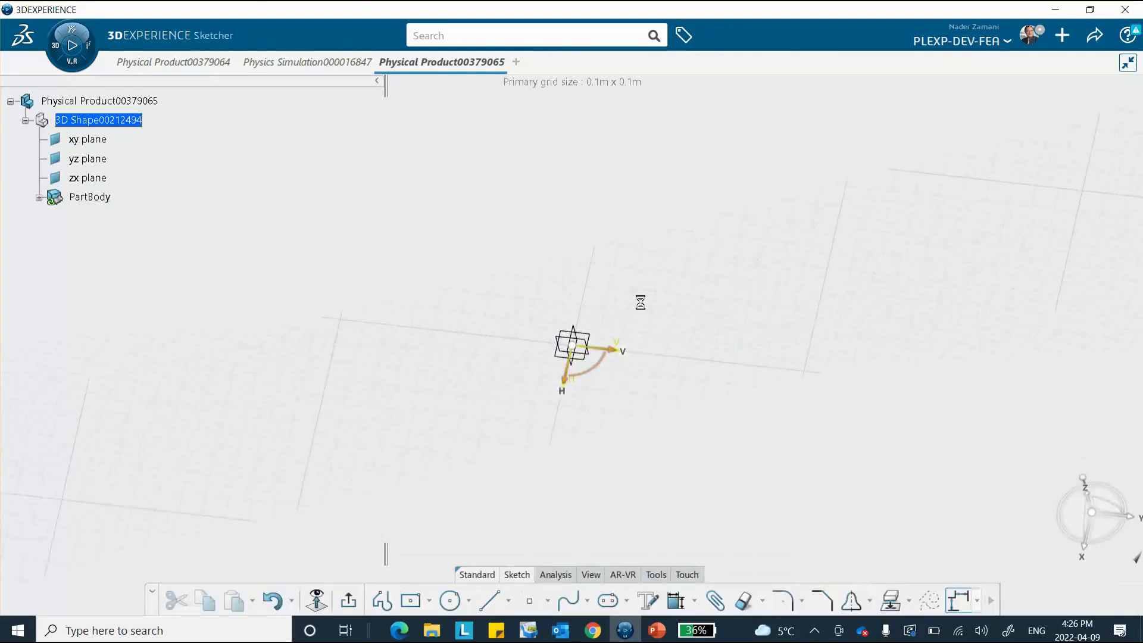
pyautogui.click(412, 601)
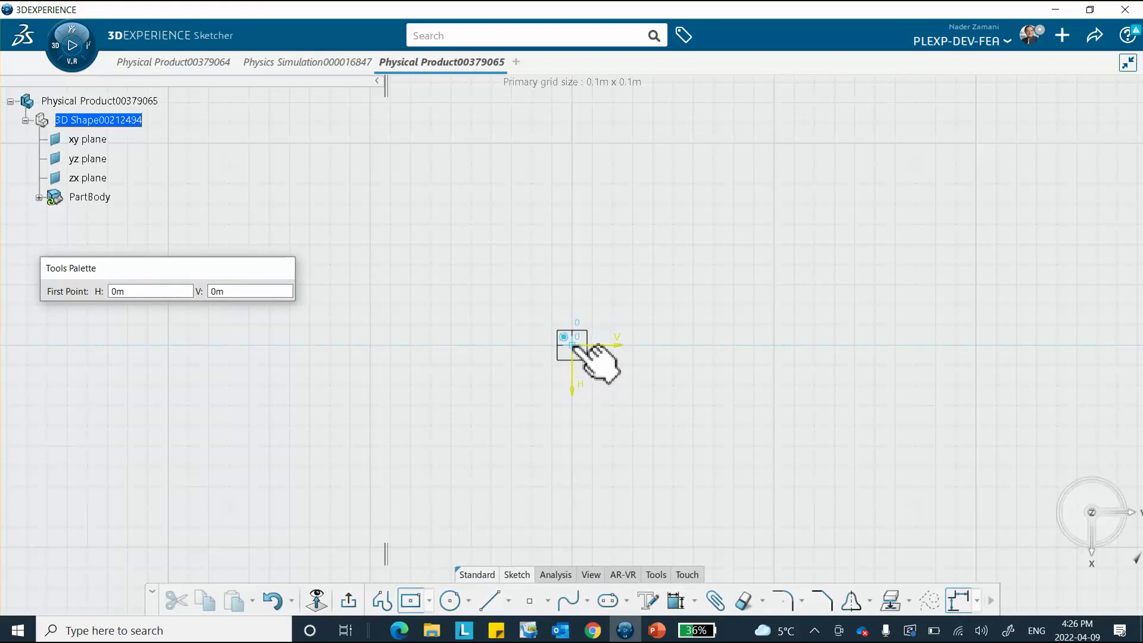
pyautogui.click(573, 345)
pyautogui.click(918, 290)
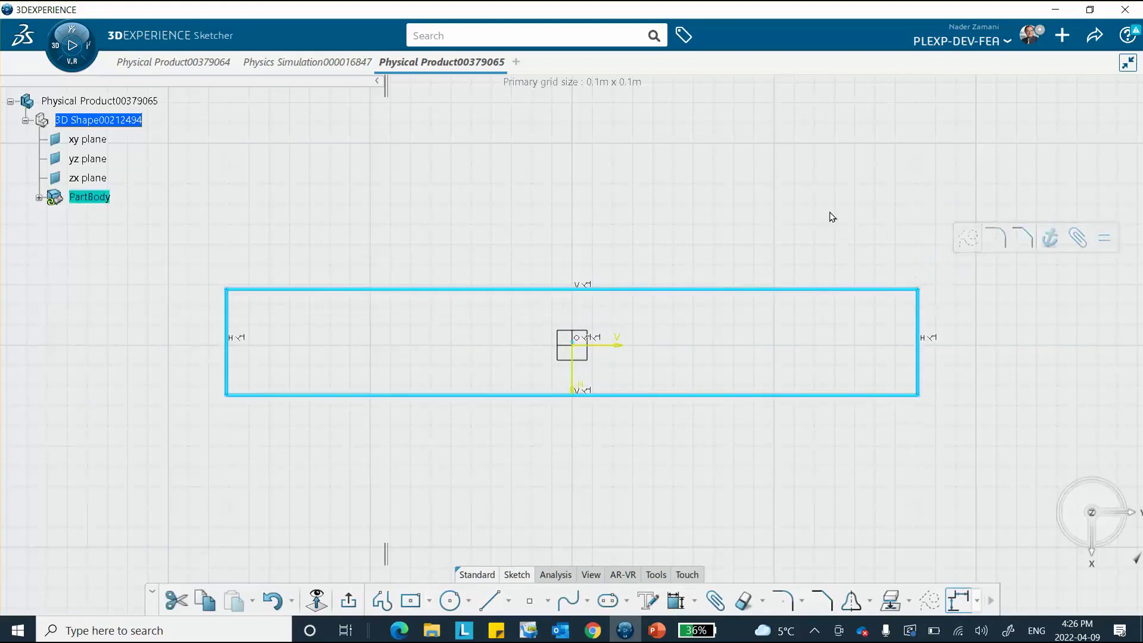
# Step: Dimension the rectangle 100 mm long and 10 mm wide, then exit the Sketcher
pyautogui.click(676, 600)
pyautogui.click(681, 290)
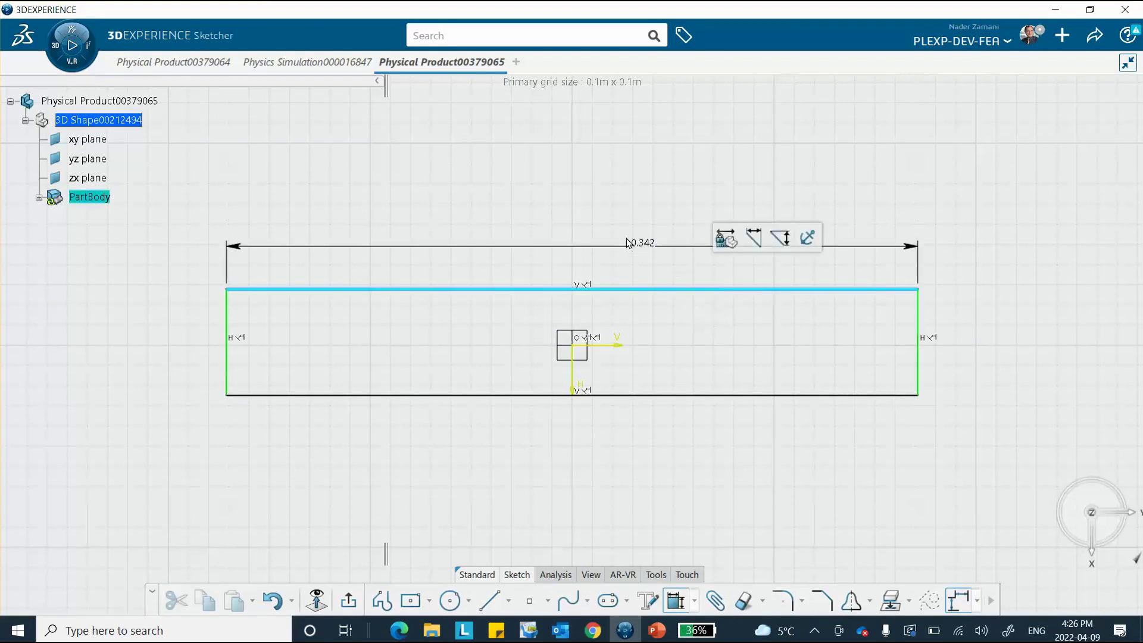
pyautogui.click(686, 252)
pyautogui.write('100mm')
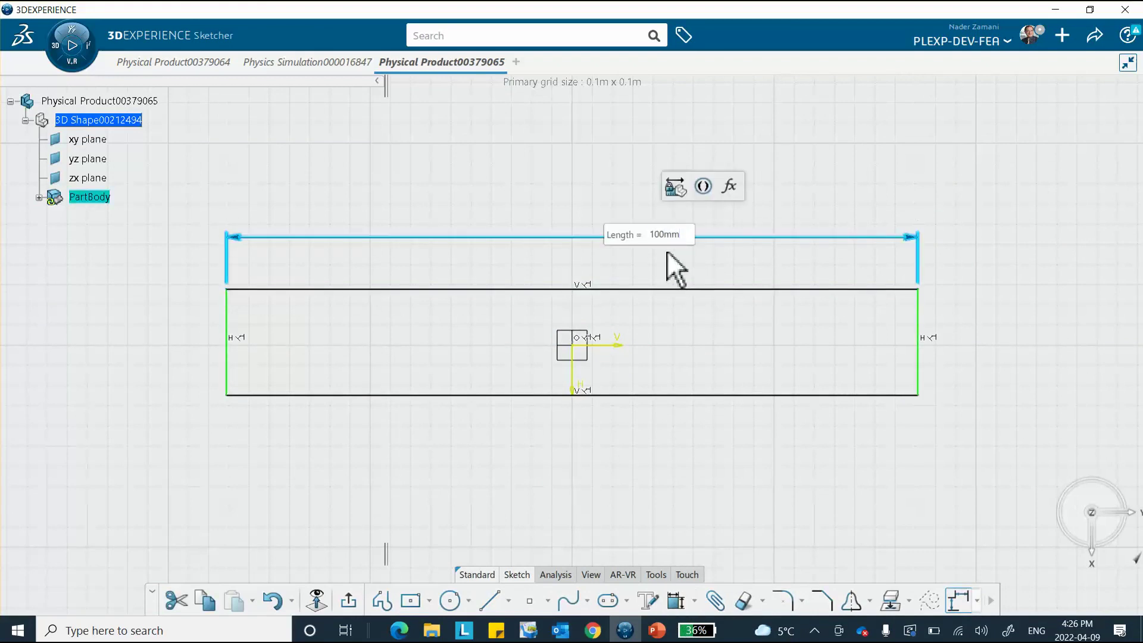
pyautogui.press('Return')
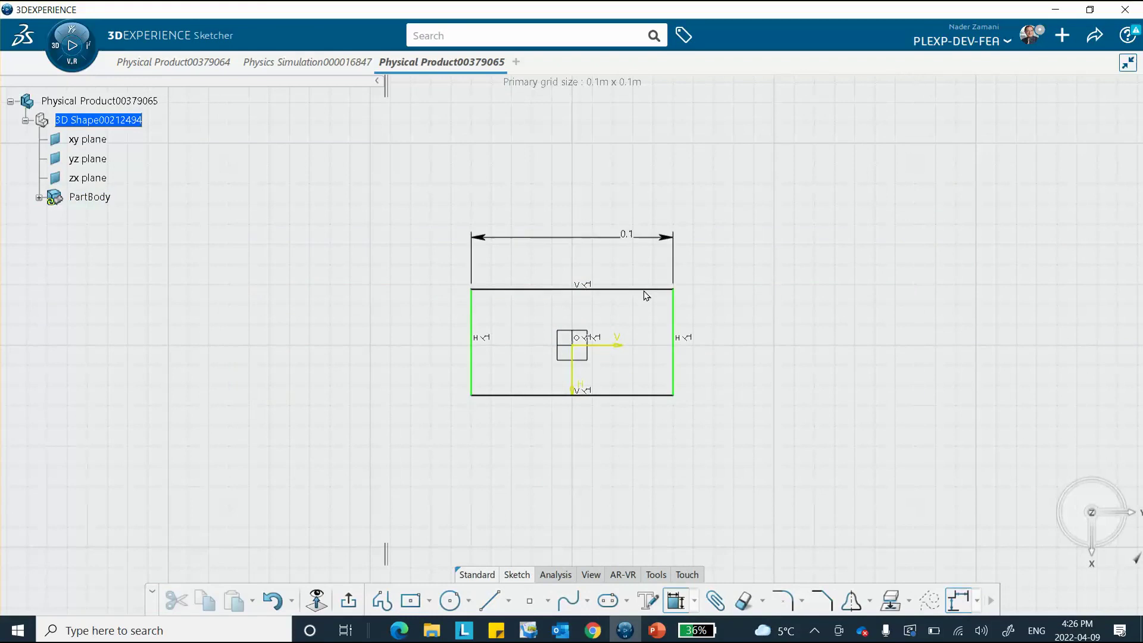
pyautogui.click(675, 327)
pyautogui.click(725, 332)
pyautogui.write('10mm')
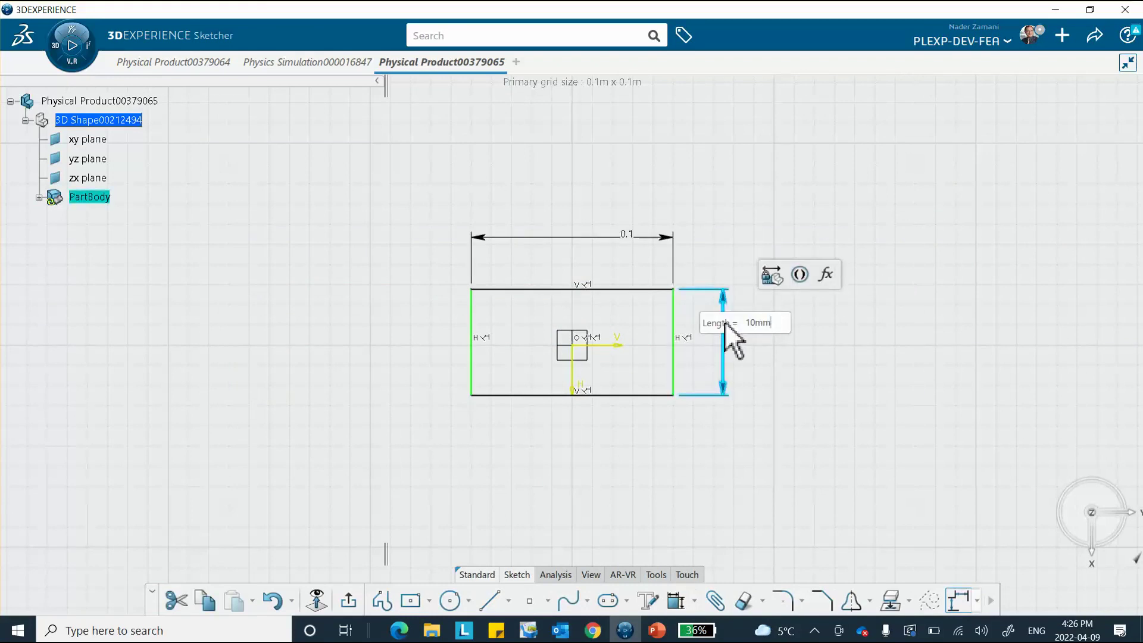
pyautogui.press('Return')
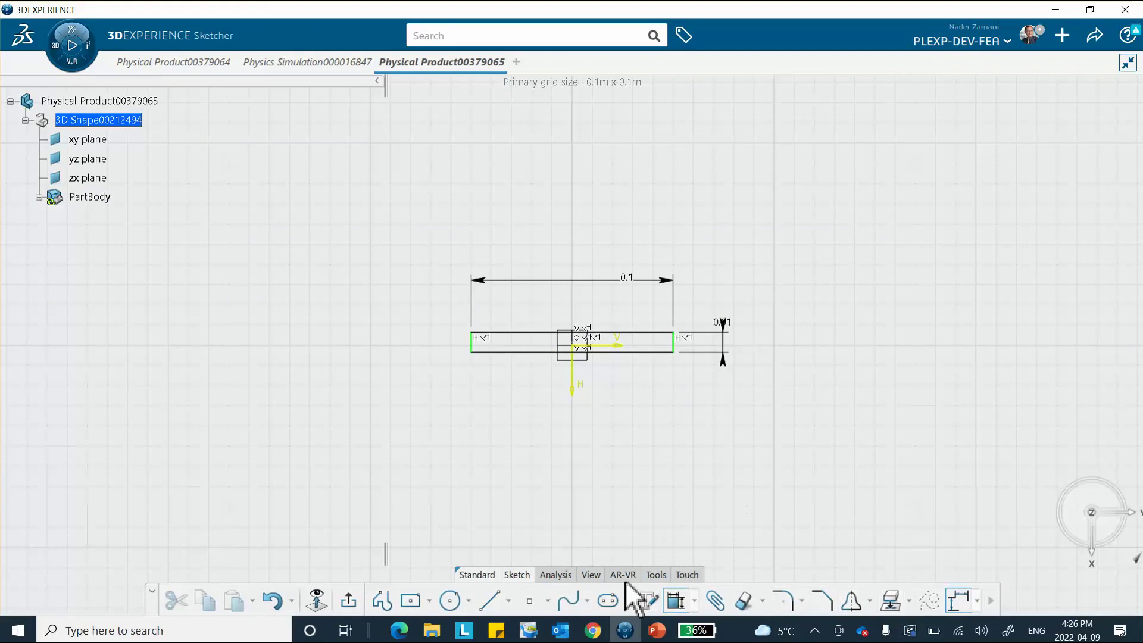
pyautogui.click(384, 601)
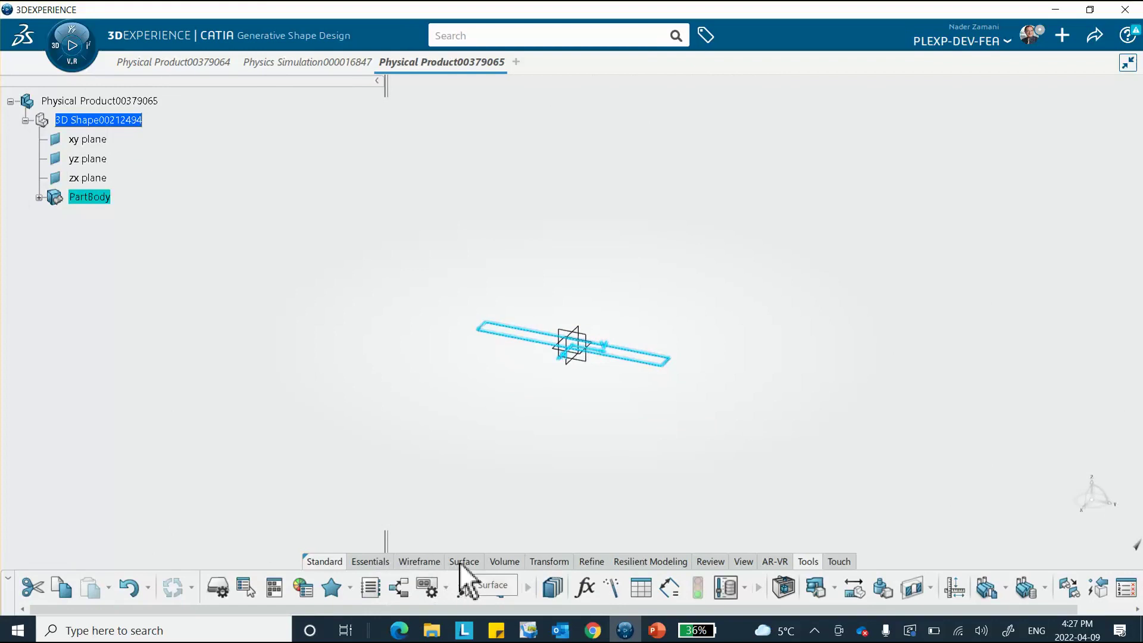
# Step: Create the Fill.1 surface bounded by Sketch.1 and zoom in on the plate
pyautogui.click(462, 561)
pyautogui.click(583, 600)
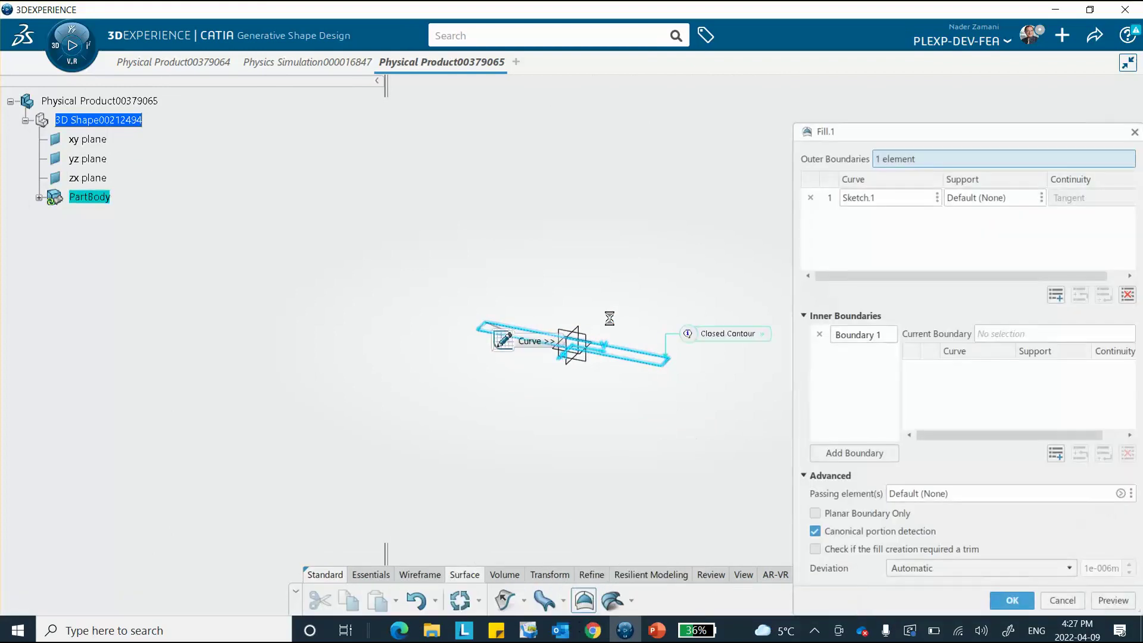
pyautogui.click(1012, 601)
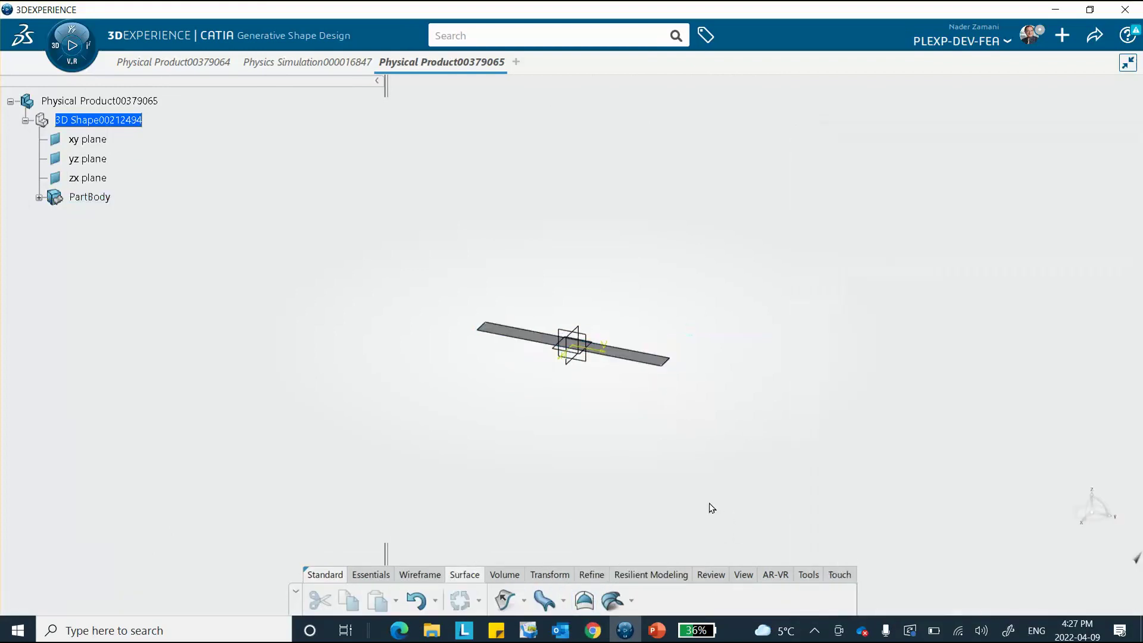
pyautogui.moveTo(703, 475); pyautogui.dragTo(600, 464, button='middle')
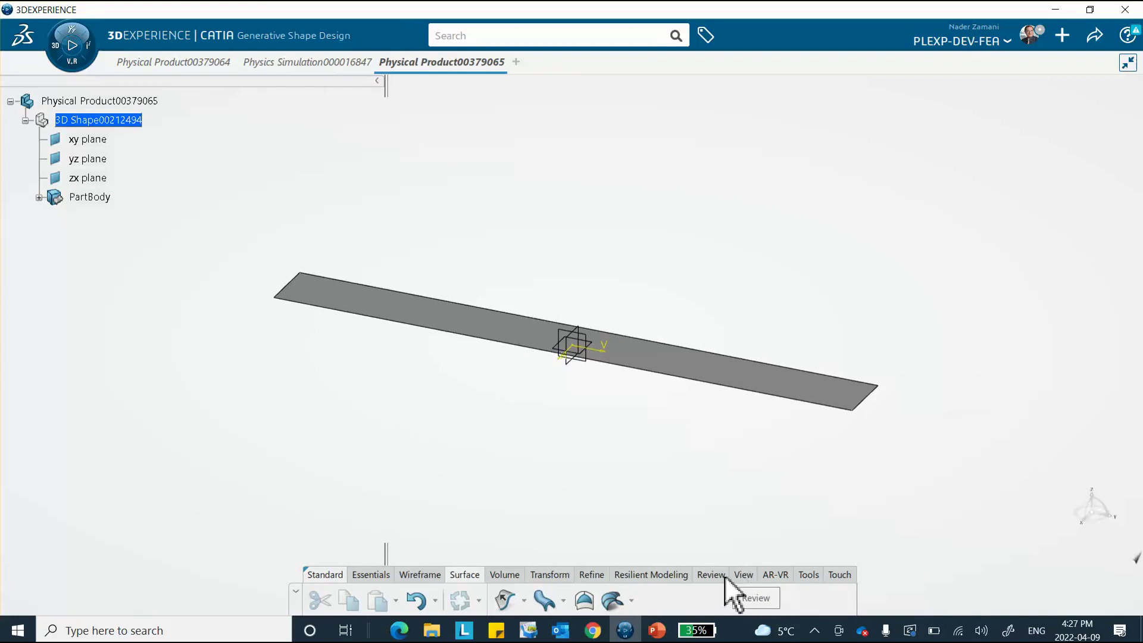
pyautogui.click(805, 576)
# Step: Apply the Video_Remote_Torque material to Physical Product00379065 from the Material Browser
pyautogui.click(513, 588)
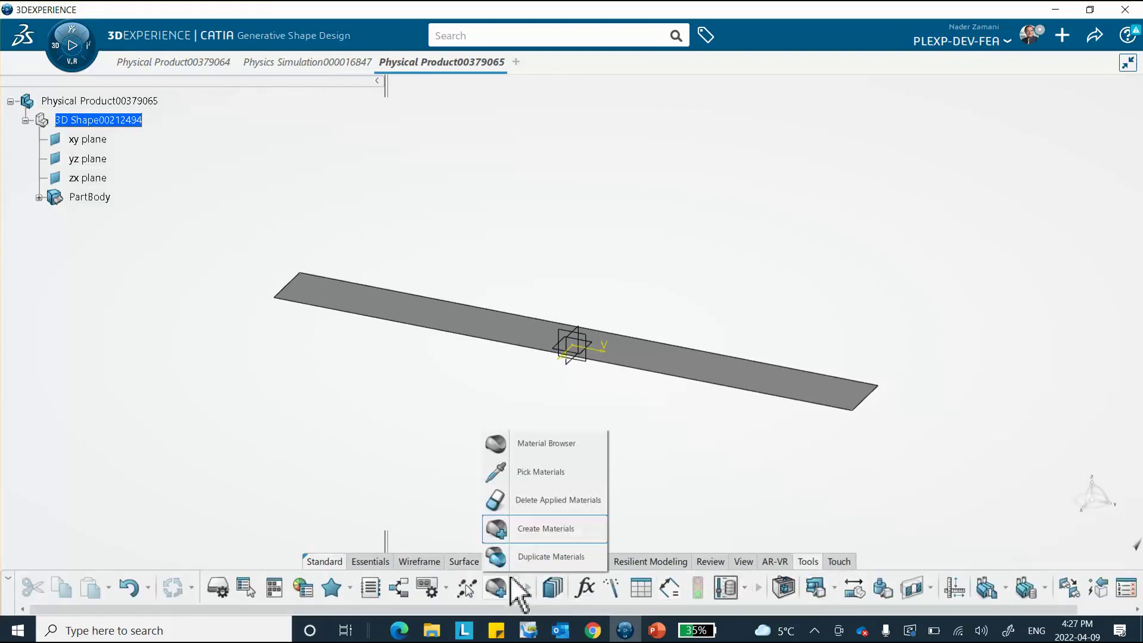
pyautogui.click(524, 446)
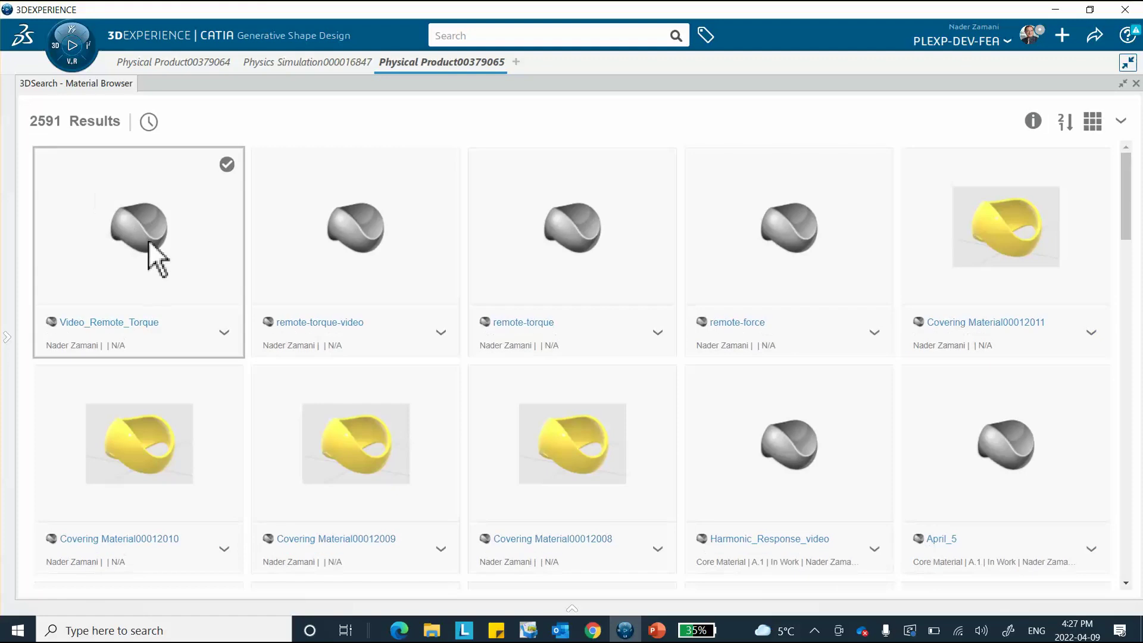
pyautogui.rightClick(150, 241)
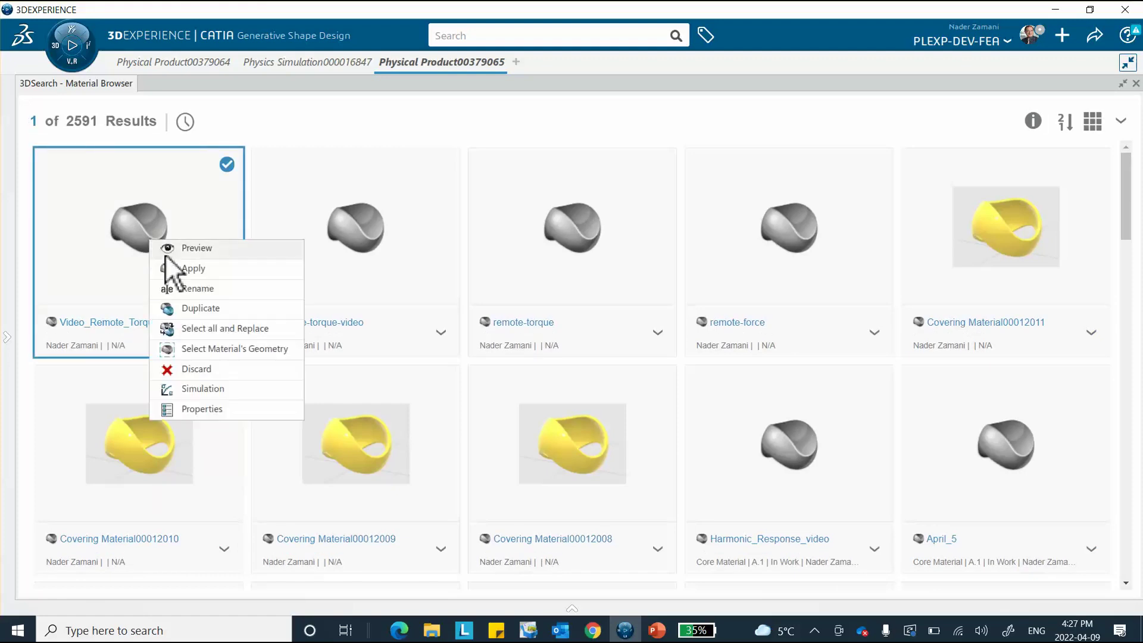
pyautogui.click(1136, 84)
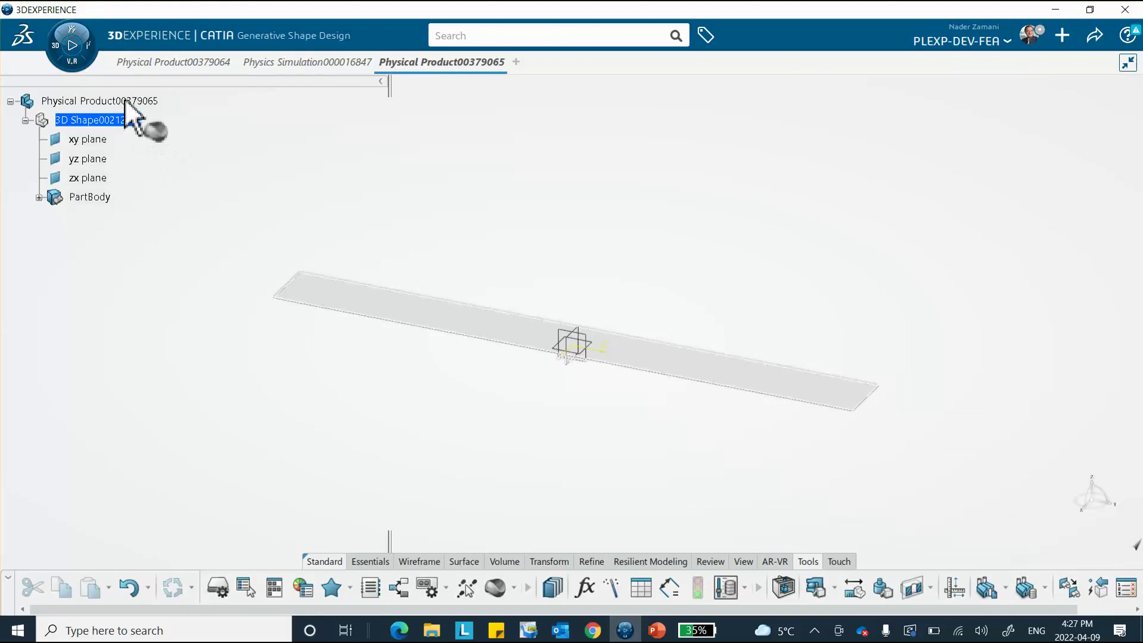
pyautogui.click(123, 101)
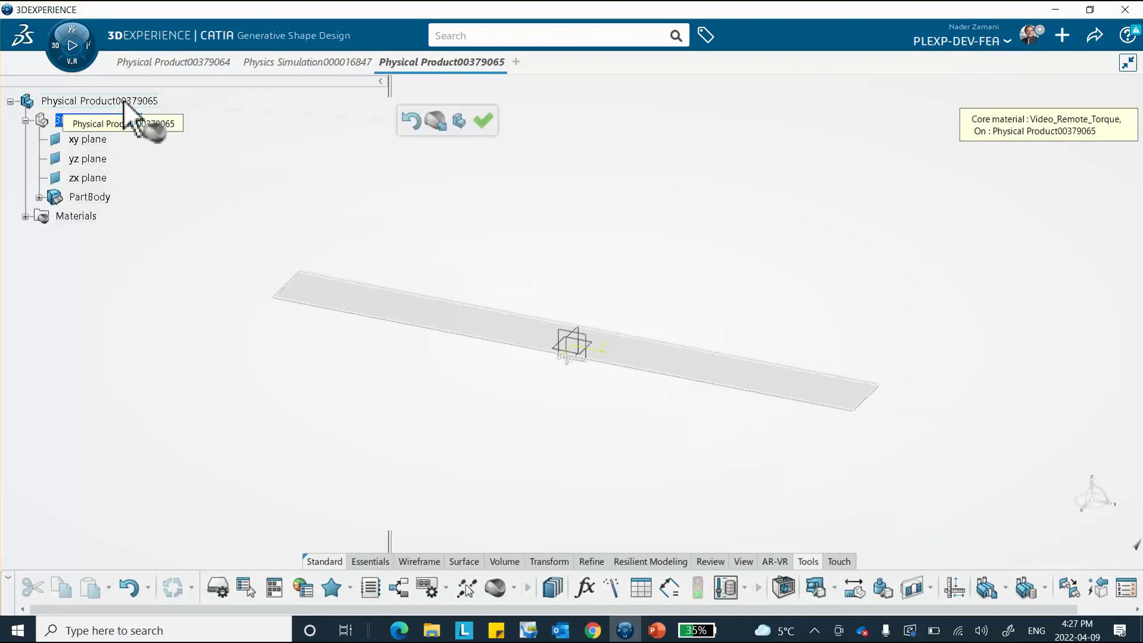
pyautogui.click(477, 123)
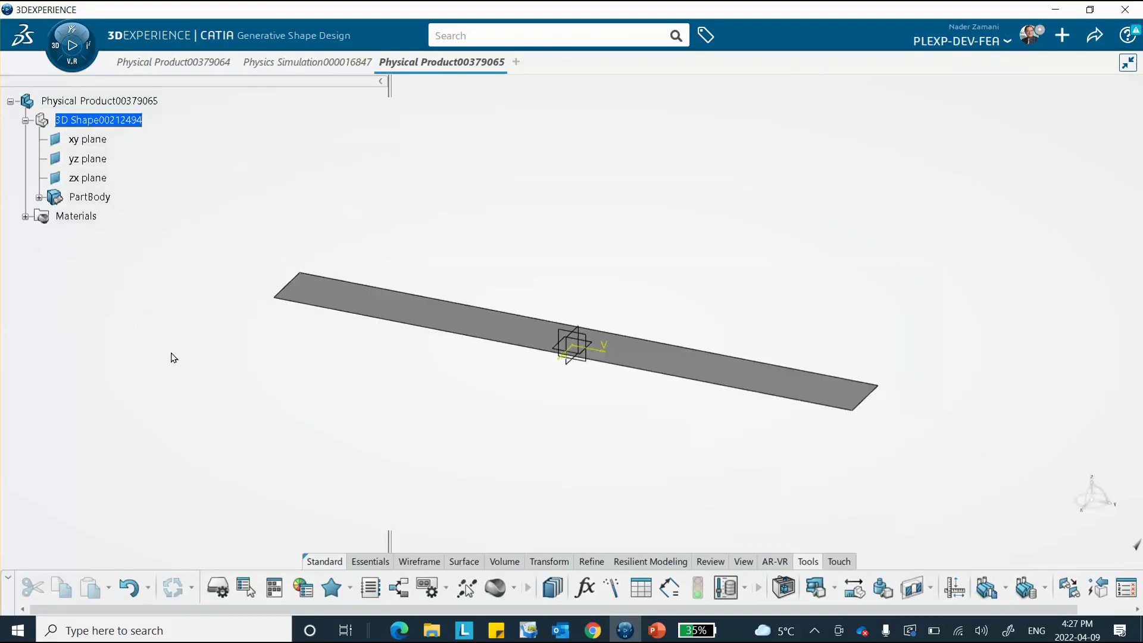
pyautogui.click(52, 45)
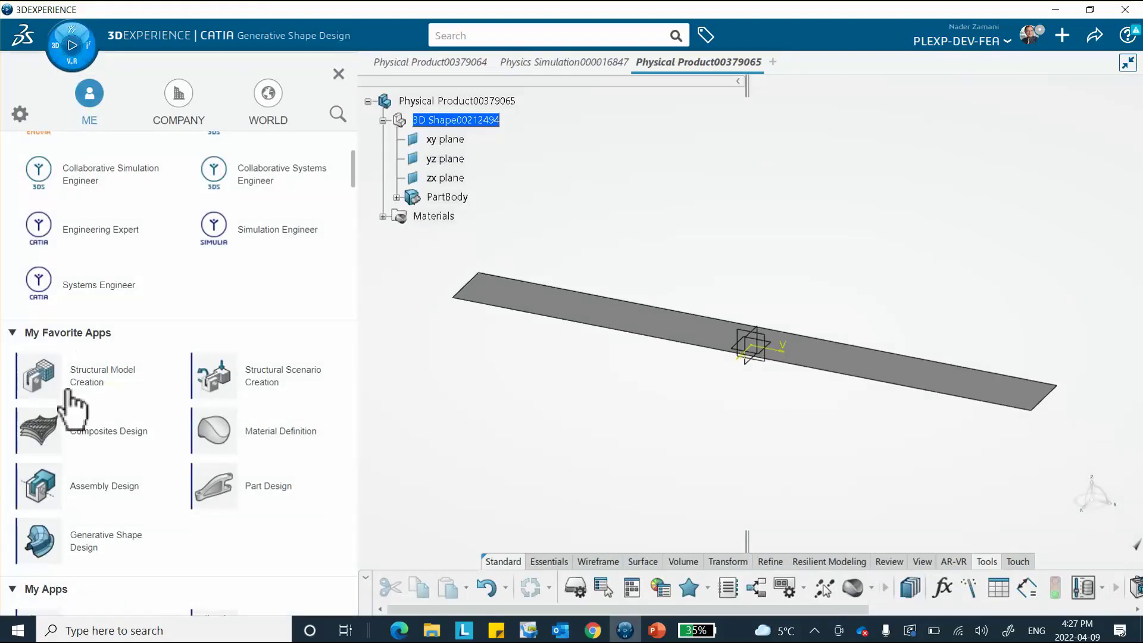
# Step: Insert an empty FEM in Structural Model Creation and quad-mesh the plate at 5 mm
pyautogui.click(89, 386)
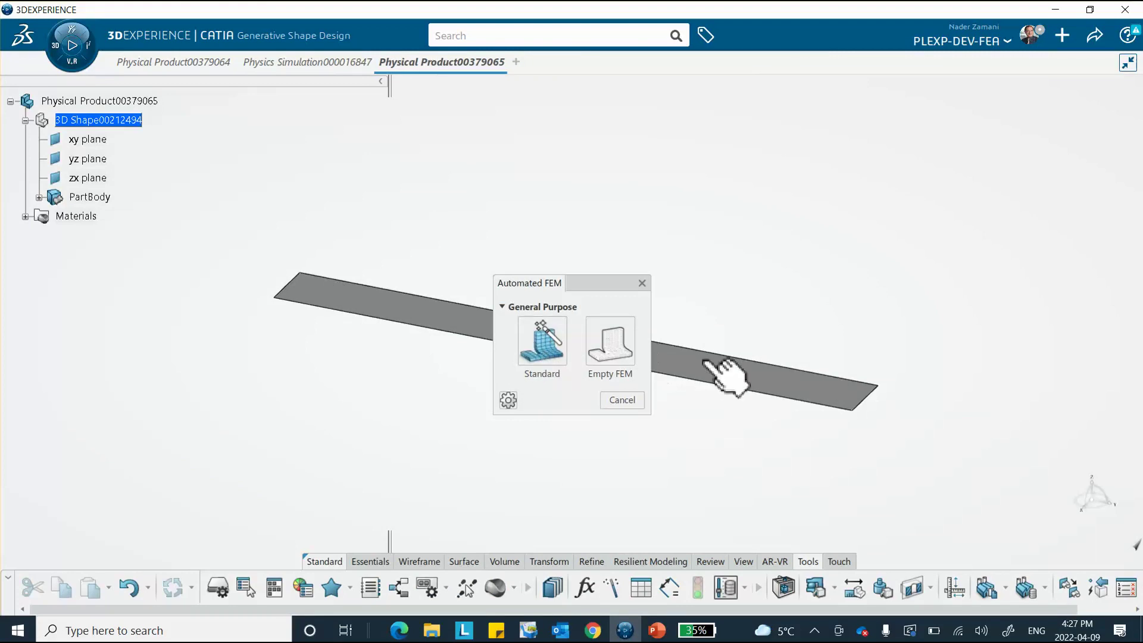
pyautogui.click(612, 357)
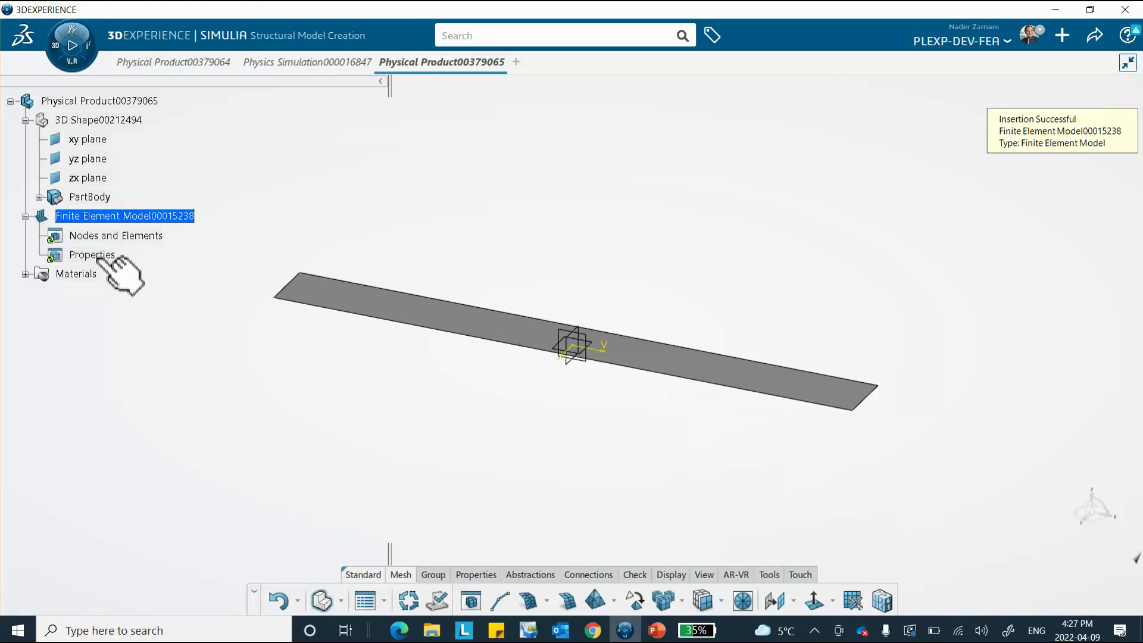
pyautogui.click(566, 602)
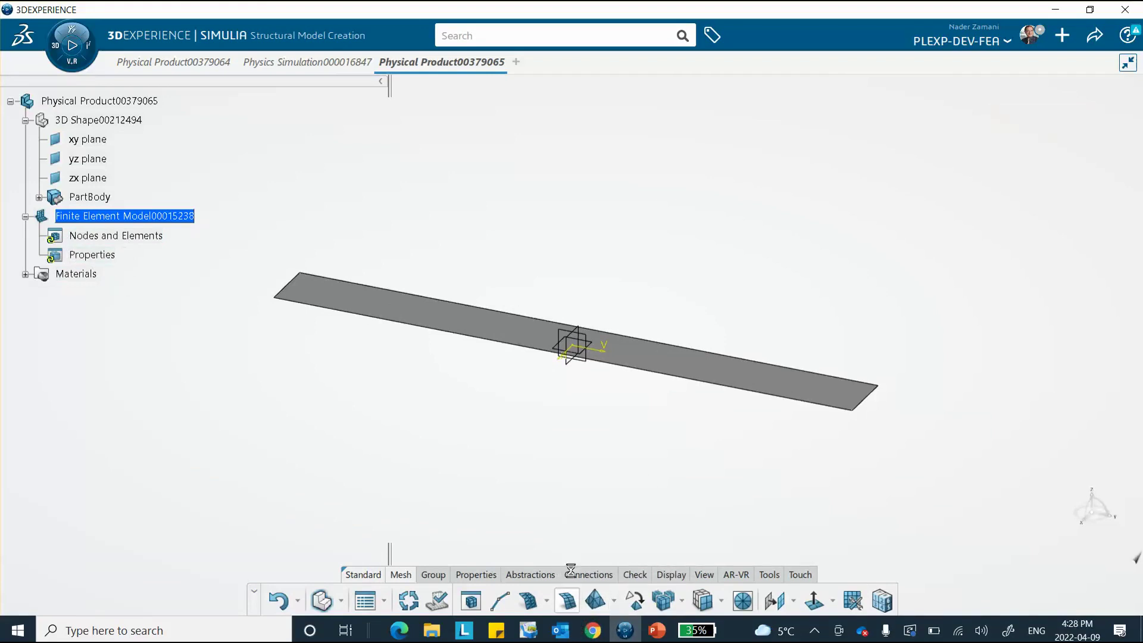
pyautogui.click(521, 336)
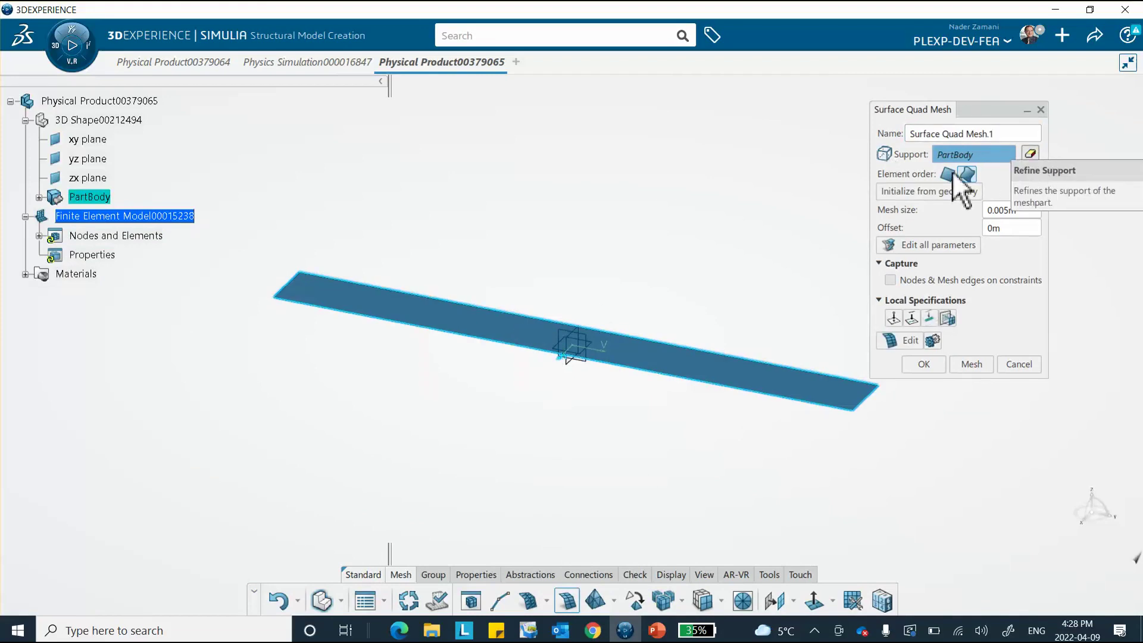
pyautogui.doubleClick(1019, 210)
pyautogui.write('5mm')
pyautogui.click(957, 362)
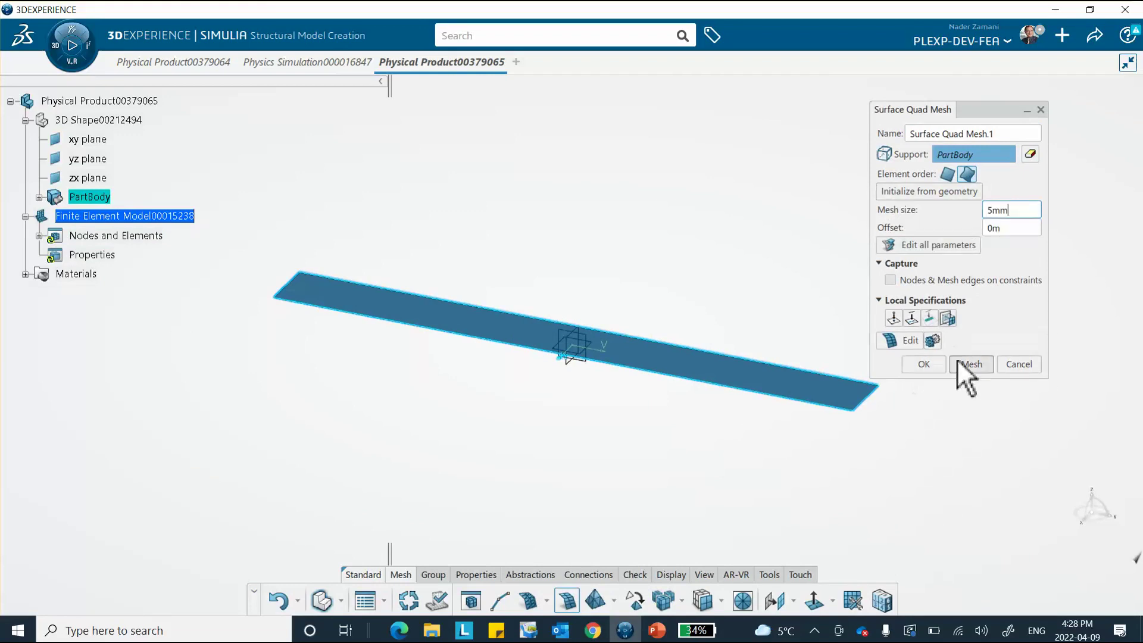
pyautogui.click(923, 364)
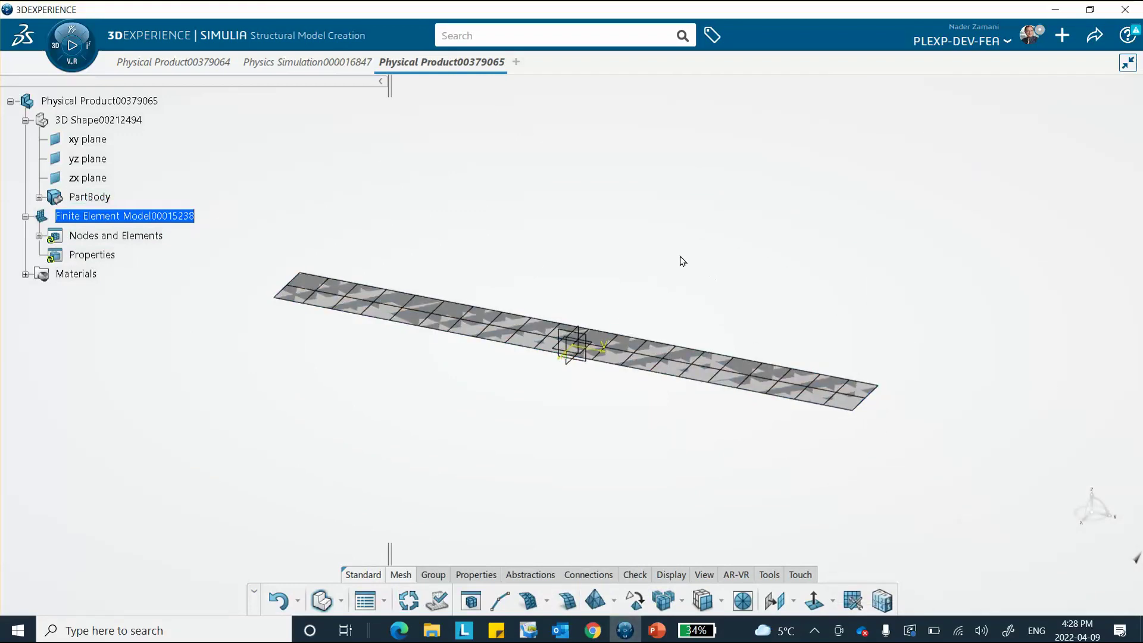
pyautogui.click(55, 46)
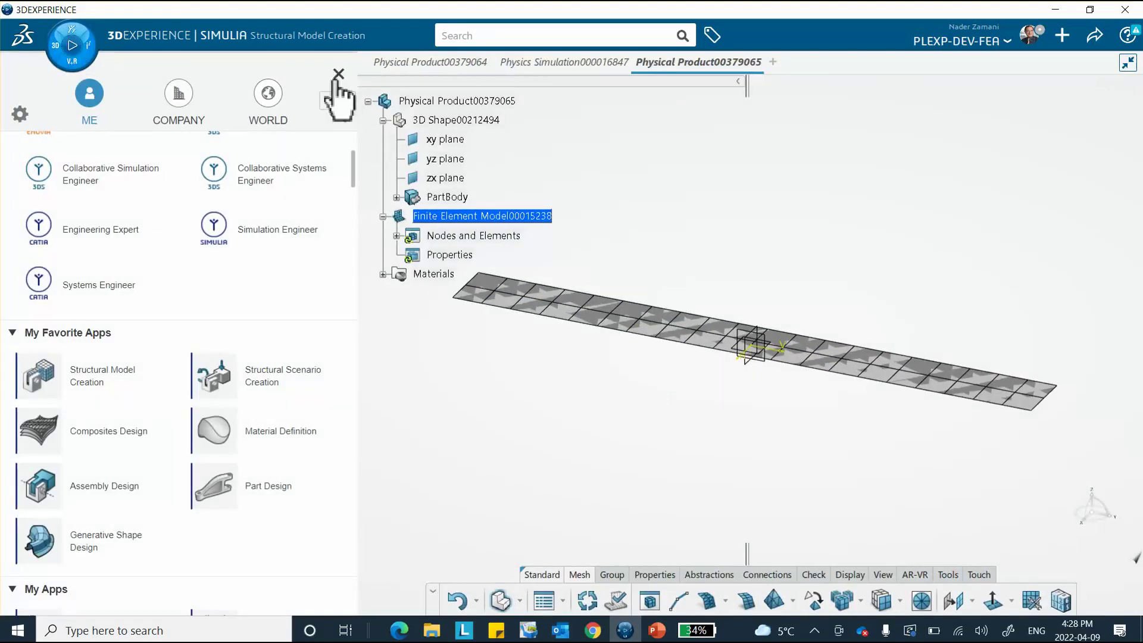
pyautogui.click(403, 351)
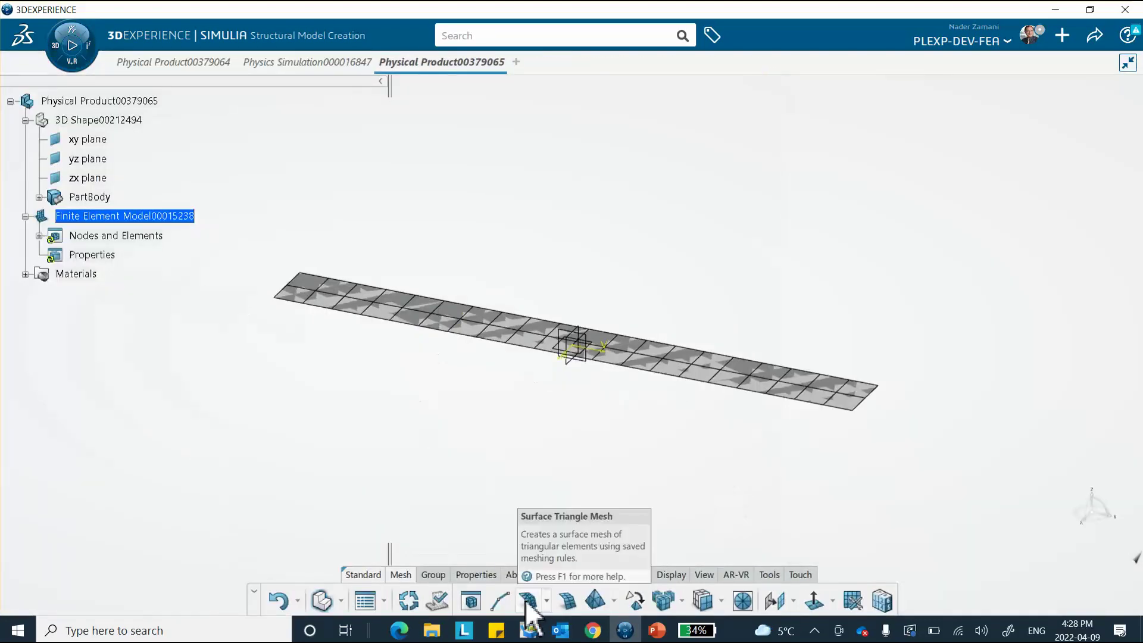
# Step: Define a 10 mm thick Shell Section.1 on Fill.1
pyautogui.click(477, 576)
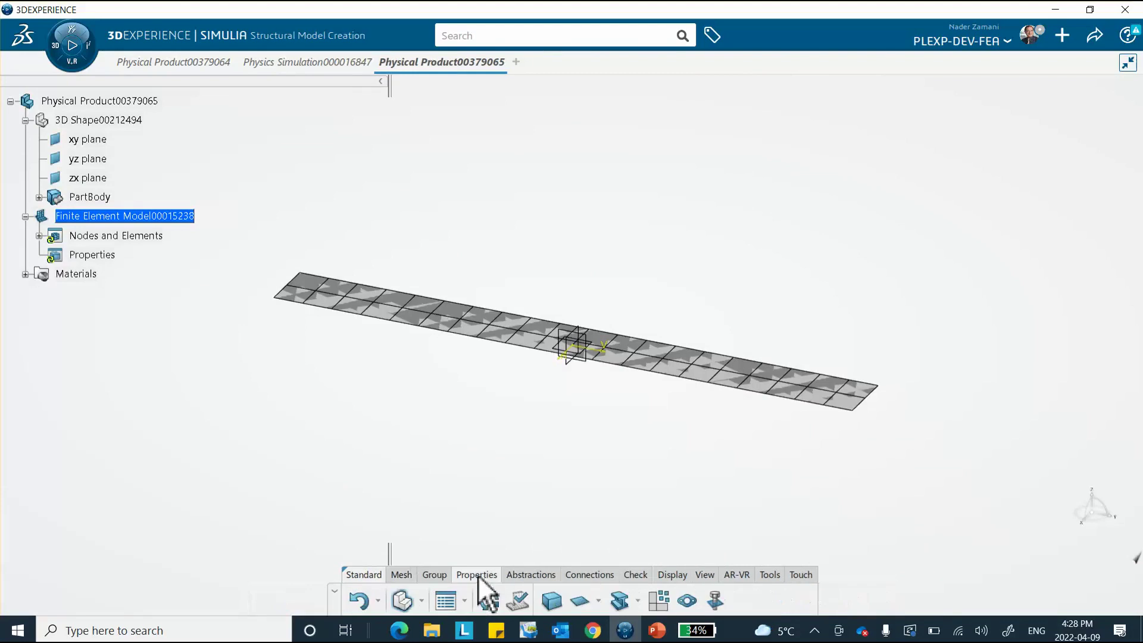
pyautogui.click(582, 603)
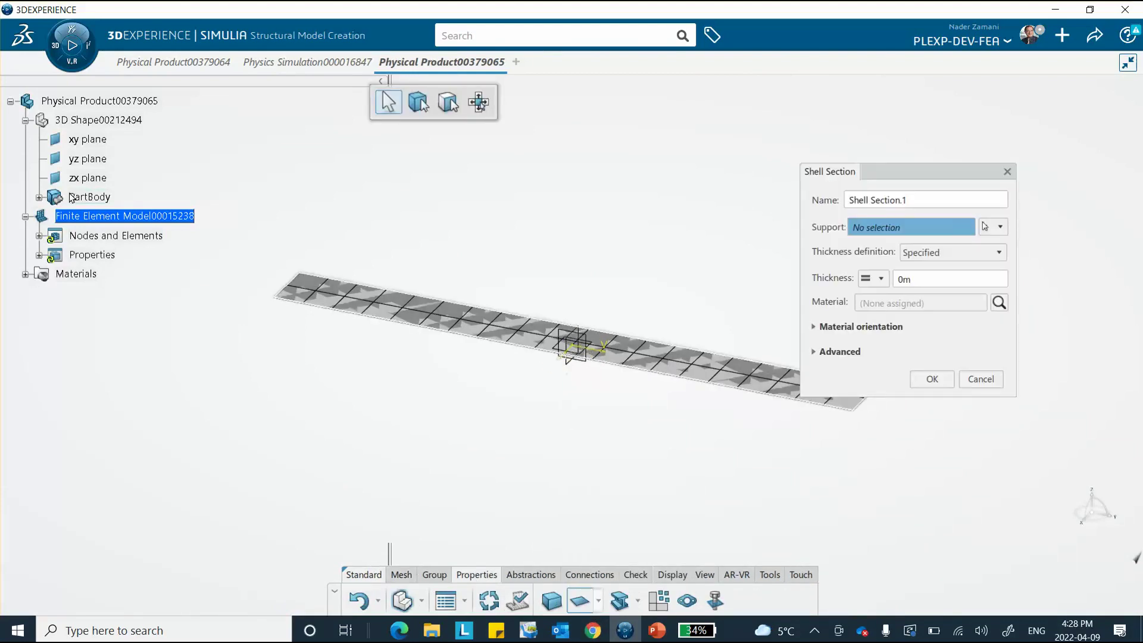
pyautogui.click(39, 198)
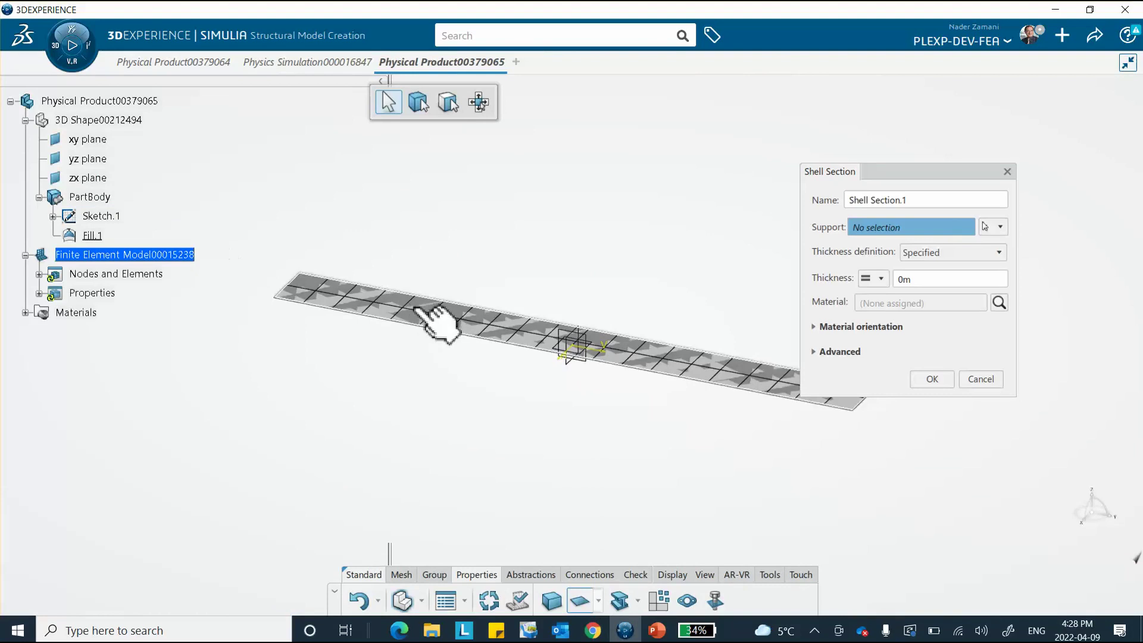
pyautogui.click(560, 310)
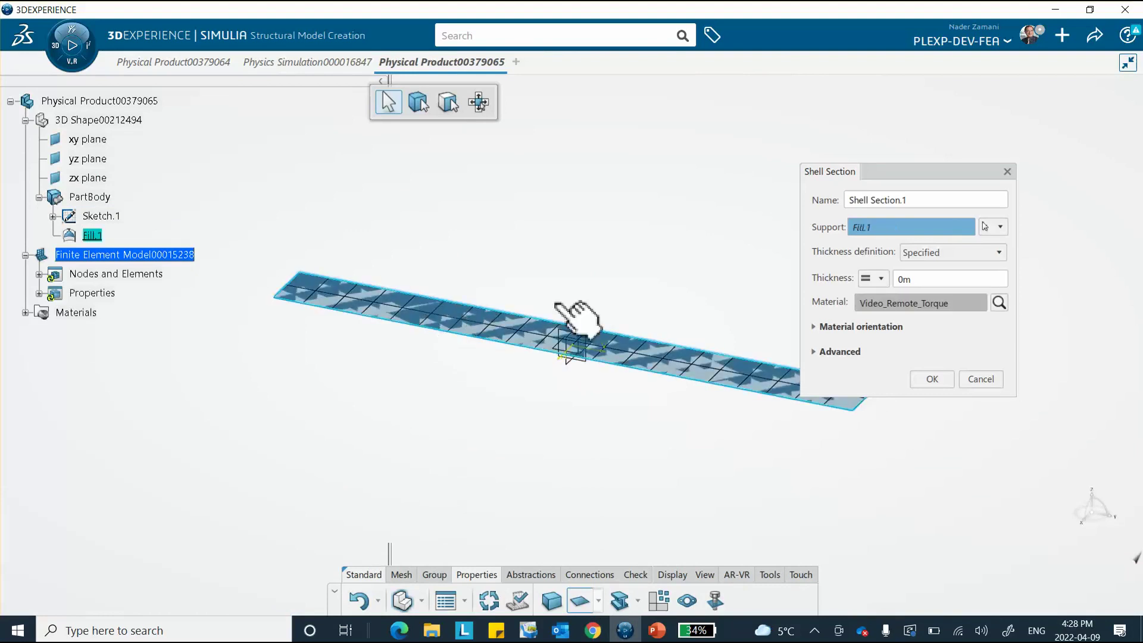
pyautogui.click(918, 279)
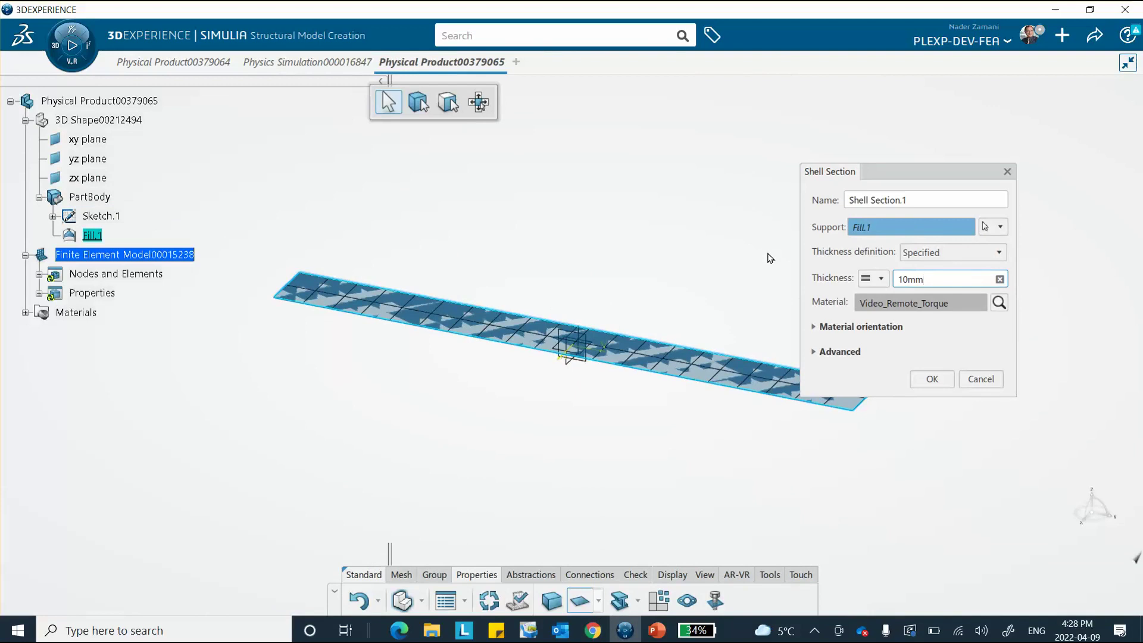
pyautogui.click(934, 382)
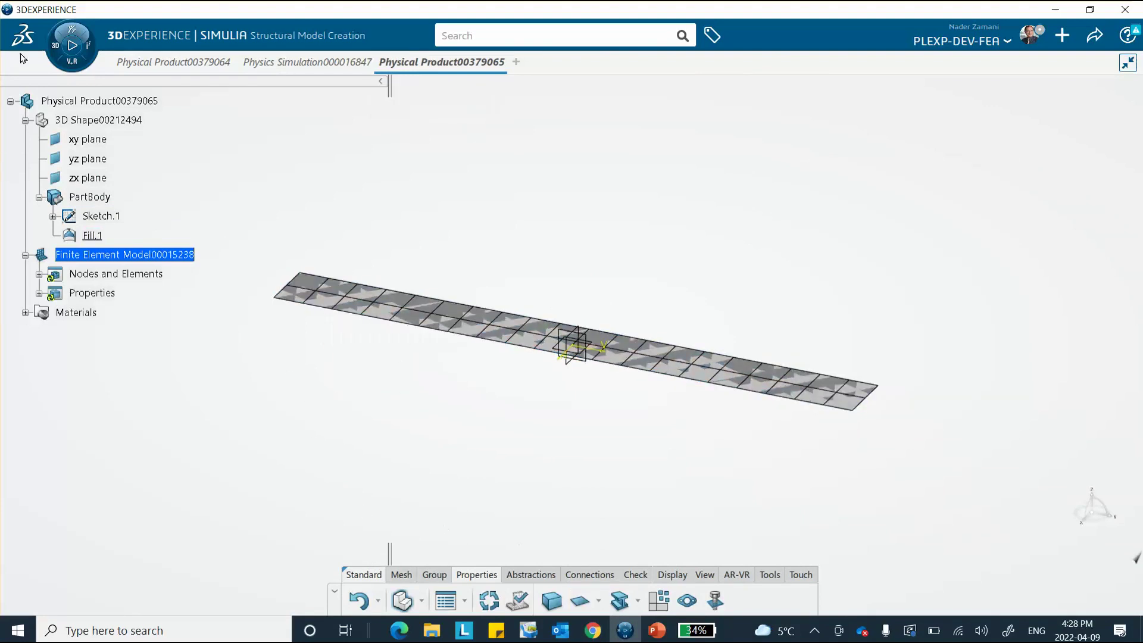
# Step: Create a structural scenario on Finite Element Model00015238
pyautogui.click(56, 48)
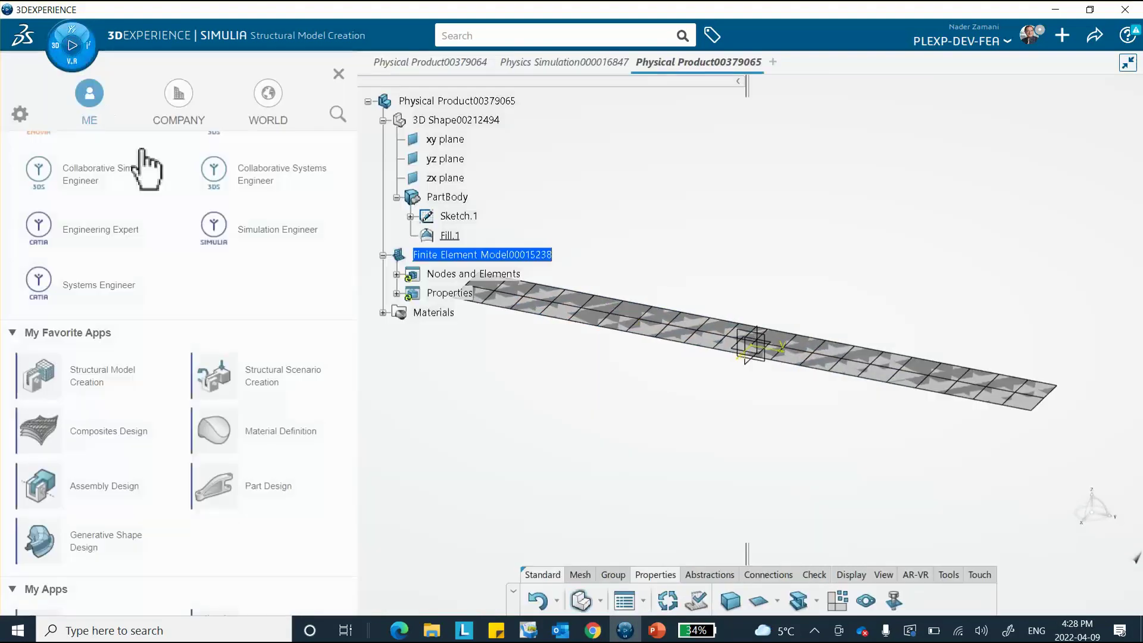
pyautogui.click(262, 374)
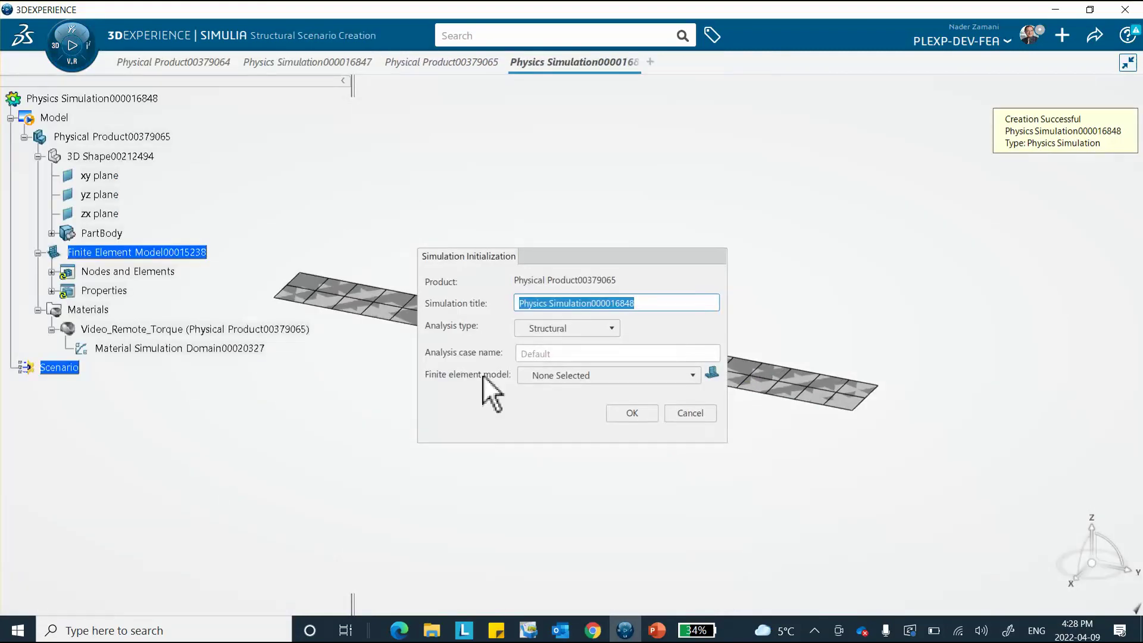
pyautogui.click(614, 376)
pyautogui.click(574, 404)
pyautogui.click(632, 413)
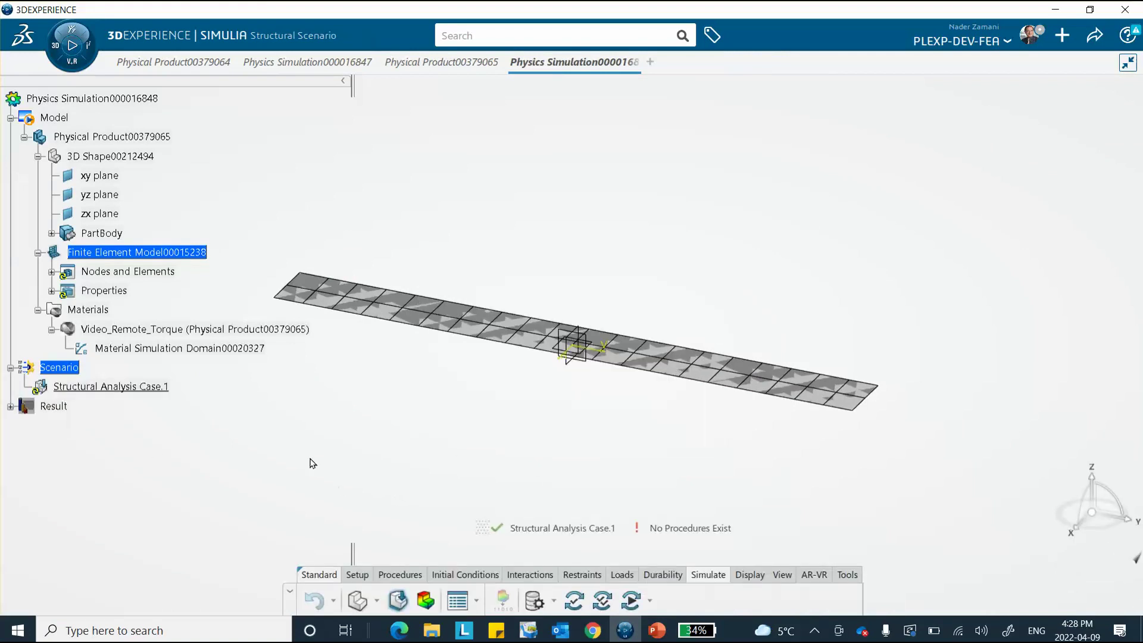
# Step: Add Static Step.1 with geometric nonlinearity enabled in its advanced settings
pyautogui.click(395, 575)
pyautogui.click(562, 601)
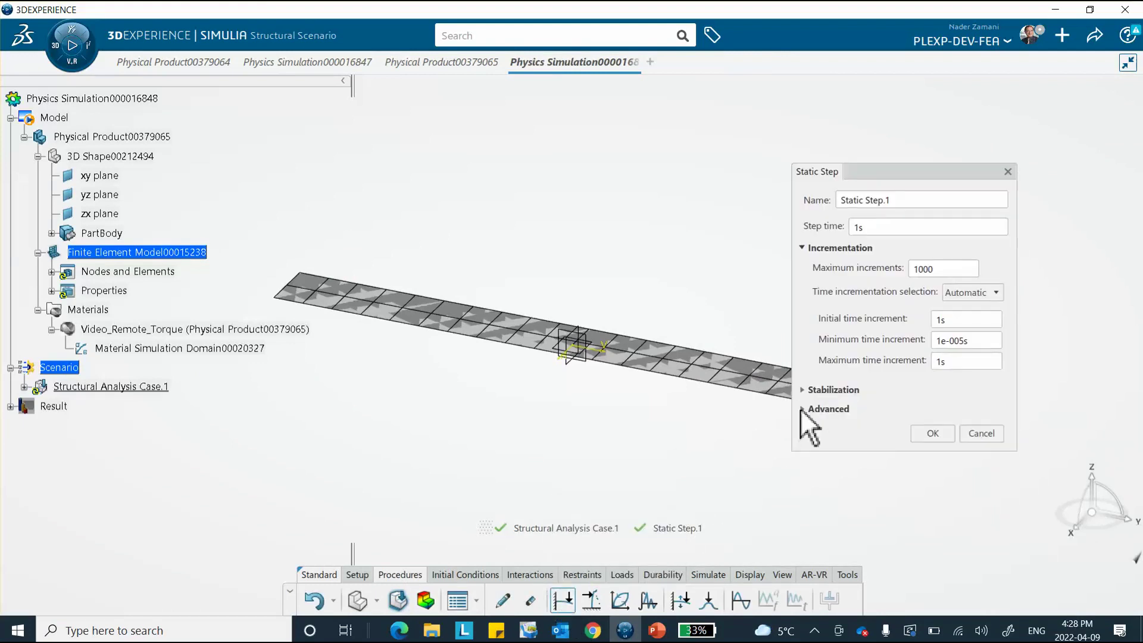
pyautogui.click(829, 409)
pyautogui.click(816, 429)
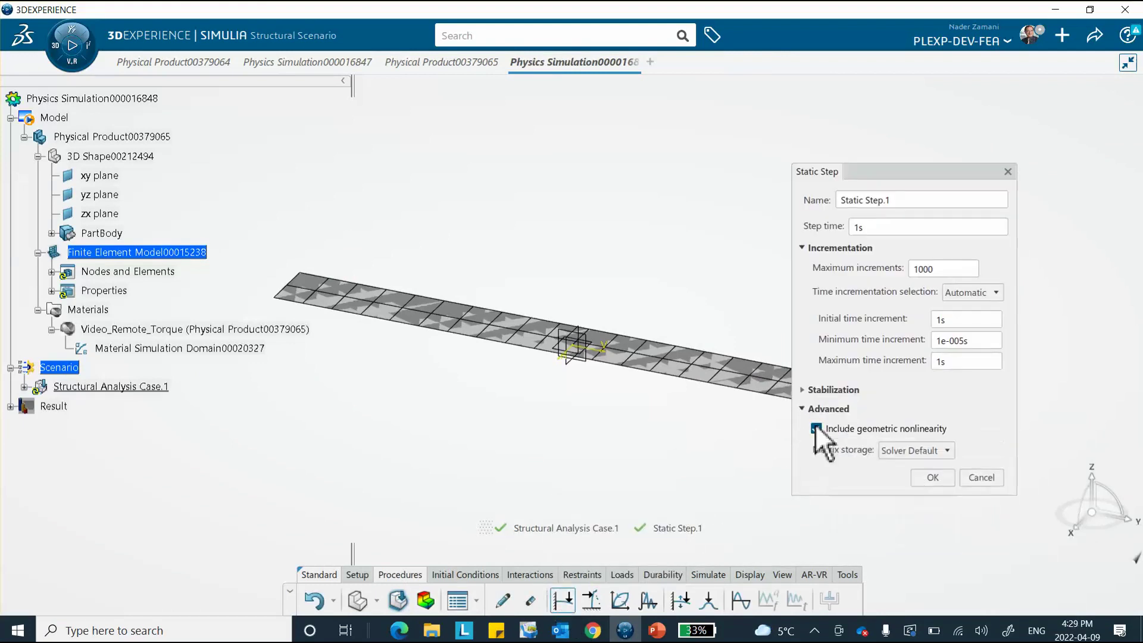
pyautogui.click(933, 478)
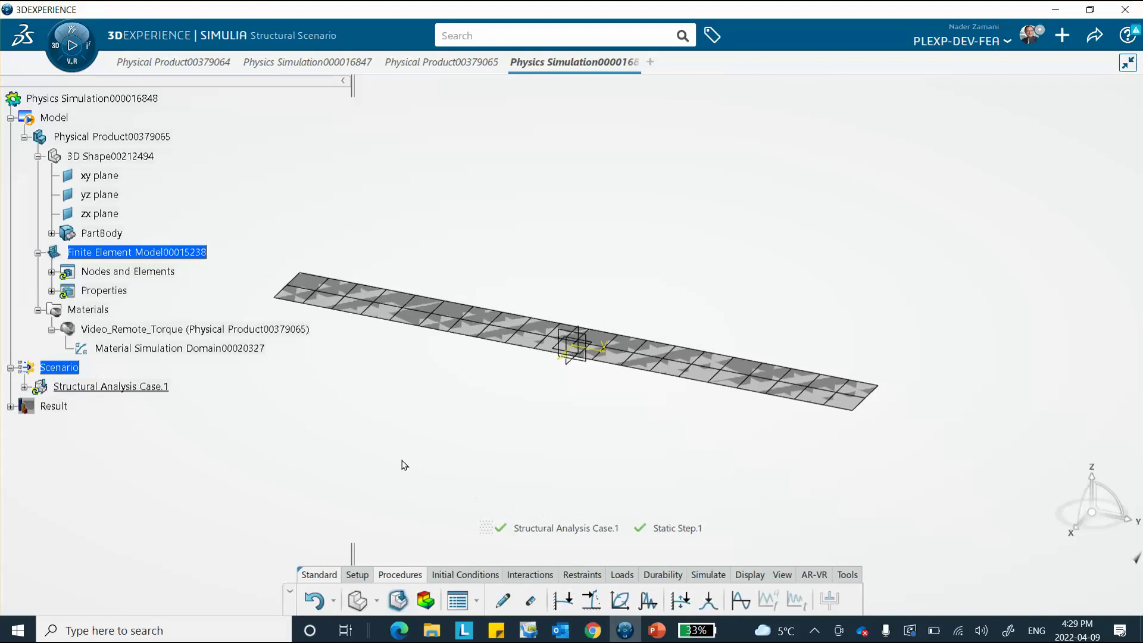
pyautogui.click(581, 575)
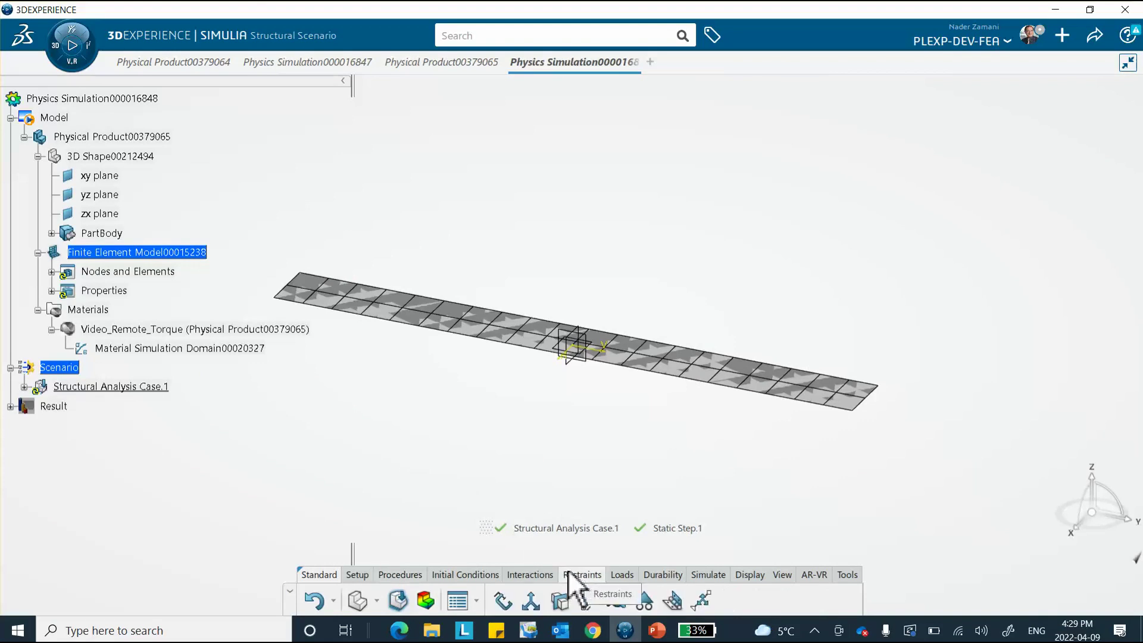
# Step: Hide Sketch.1 and fix the plate's left end edge with Clamp.1
pyautogui.click(499, 601)
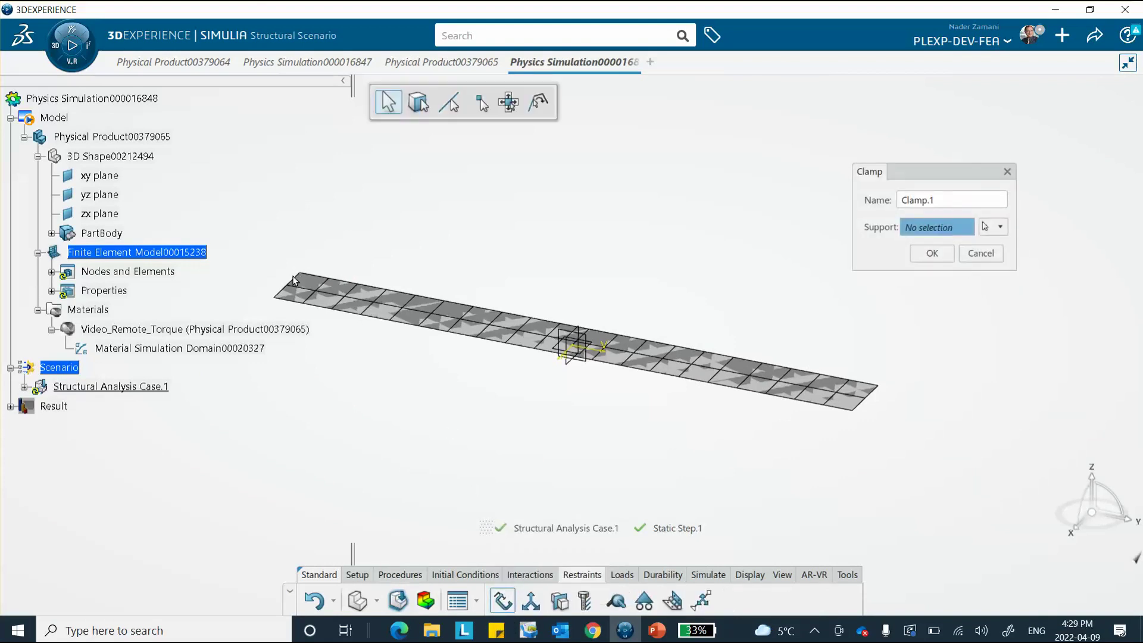
pyautogui.moveTo(334, 291); pyautogui.dragTo(554, 392, button='middle')
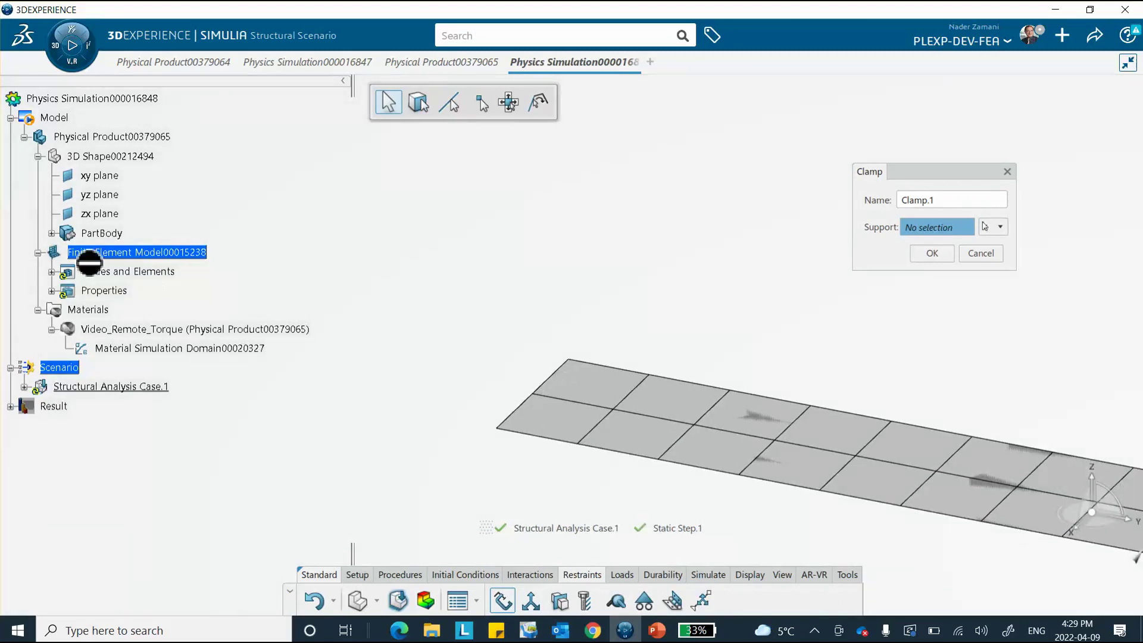
pyautogui.click(52, 233)
pyautogui.rightClick(117, 252)
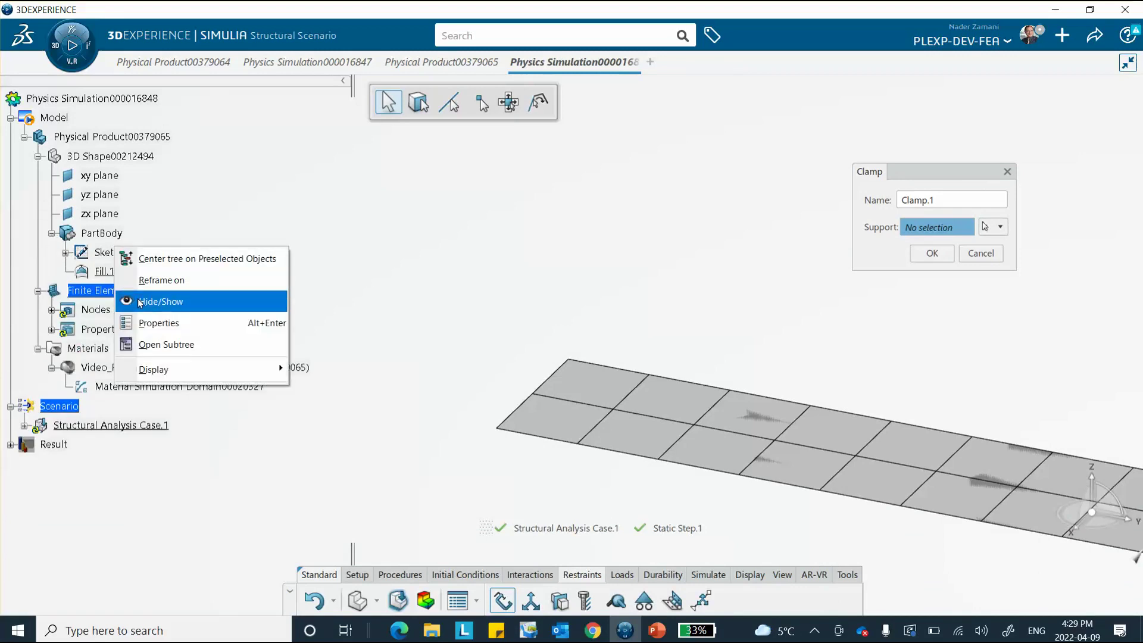
pyautogui.click(157, 301)
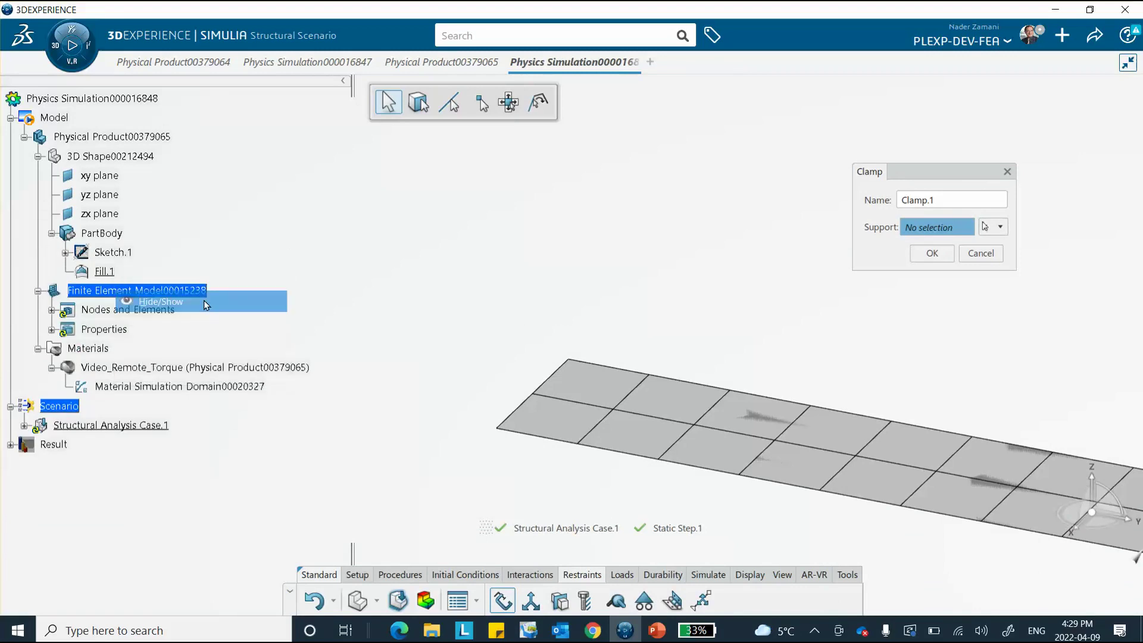
pyautogui.click(552, 379)
pyautogui.moveTo(533, 343); pyautogui.dragTo(357, 229, button='middle')
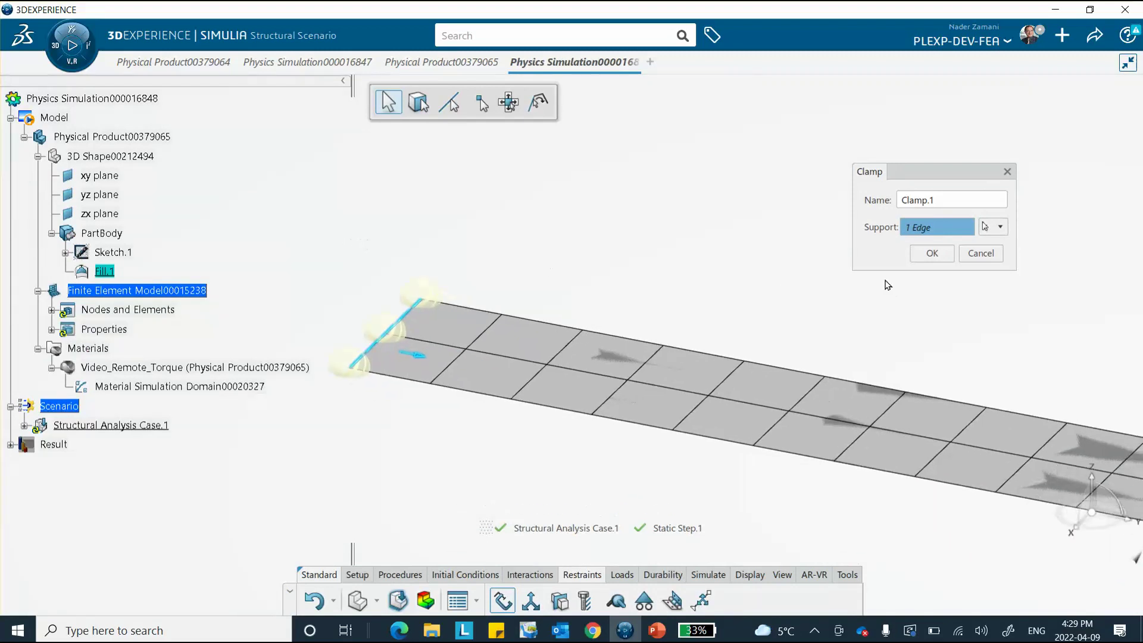
pyautogui.click(933, 254)
pyautogui.moveTo(740, 327); pyautogui.dragTo(512, 333, button='middle')
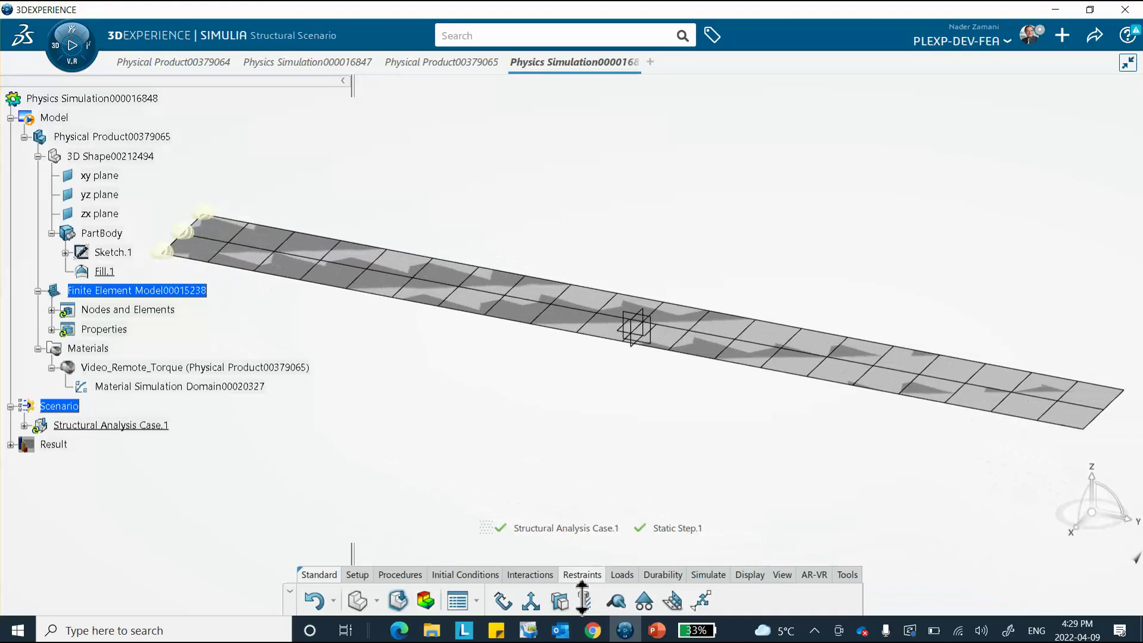
# Step: Apply Remote Torque.1 of 50 Nxm about X to the beam's free right end edge
pyautogui.click(621, 574)
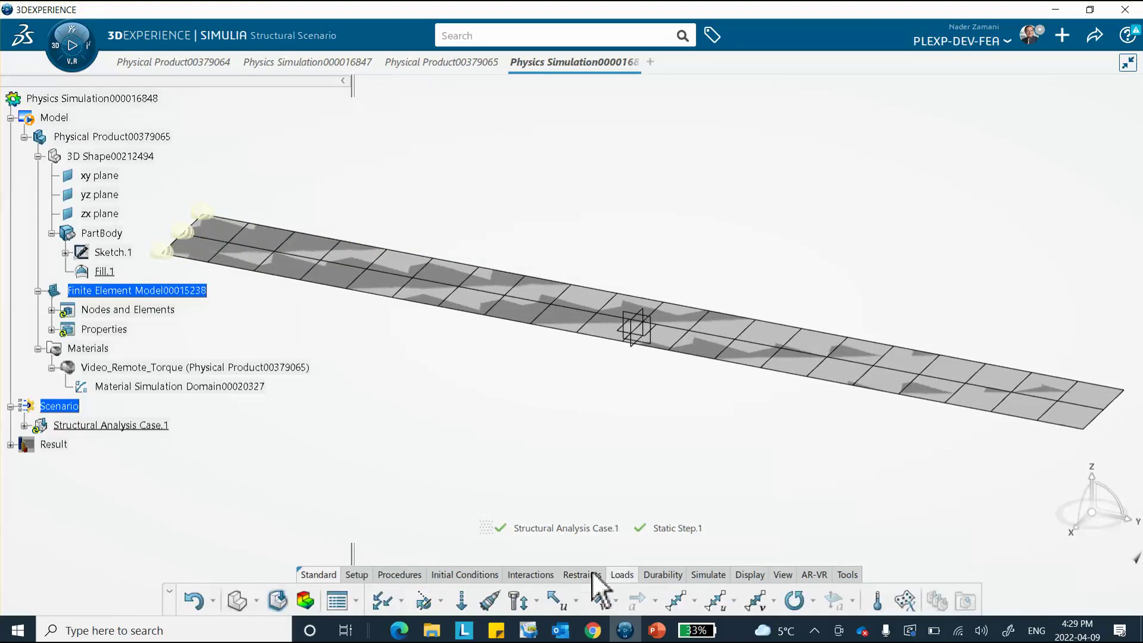
pyautogui.click(420, 601)
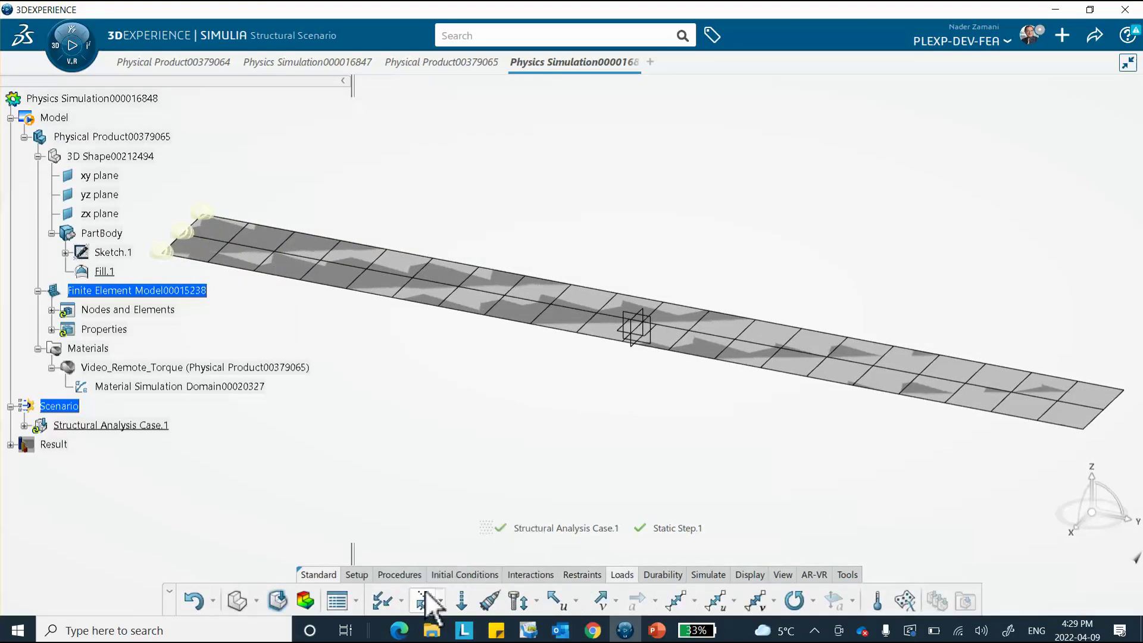
pyautogui.moveTo(710, 494); pyautogui.dragTo(571, 489, button='middle')
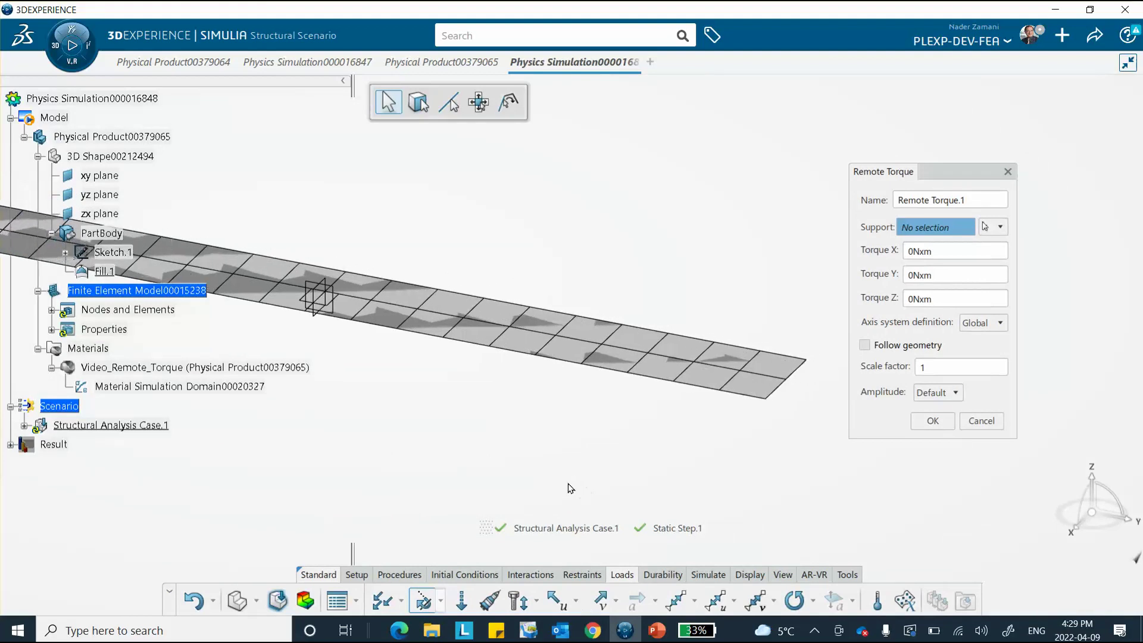
pyautogui.click(790, 387)
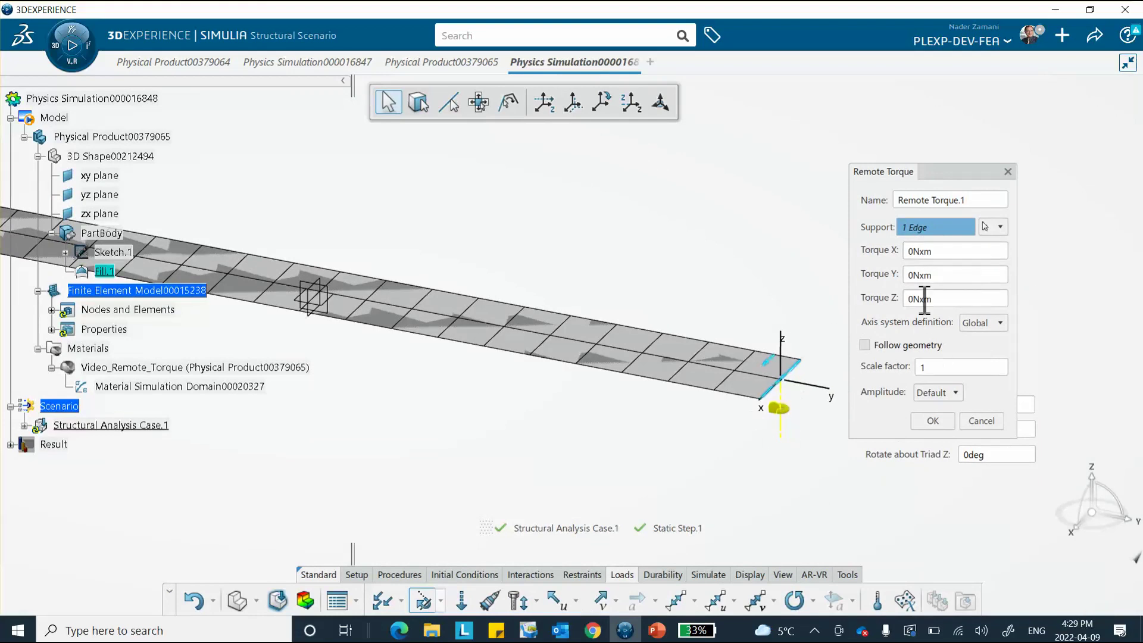
pyautogui.click(936, 250)
pyautogui.doubleClick(937, 251)
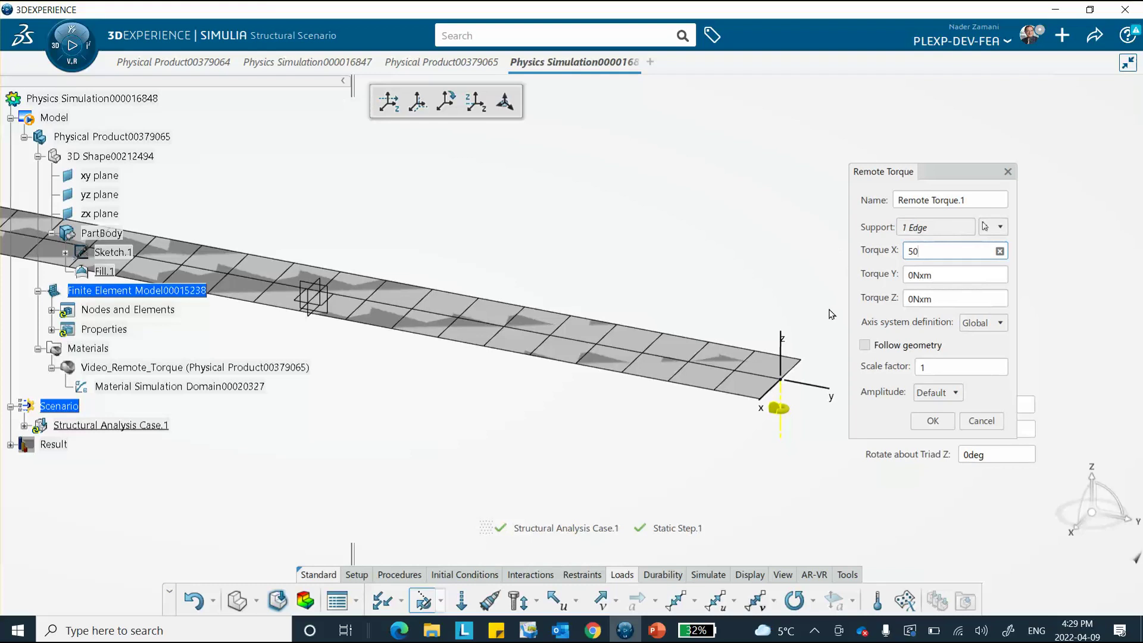
pyautogui.click(929, 421)
pyautogui.moveTo(698, 271); pyautogui.dragTo(738, 270, button='middle')
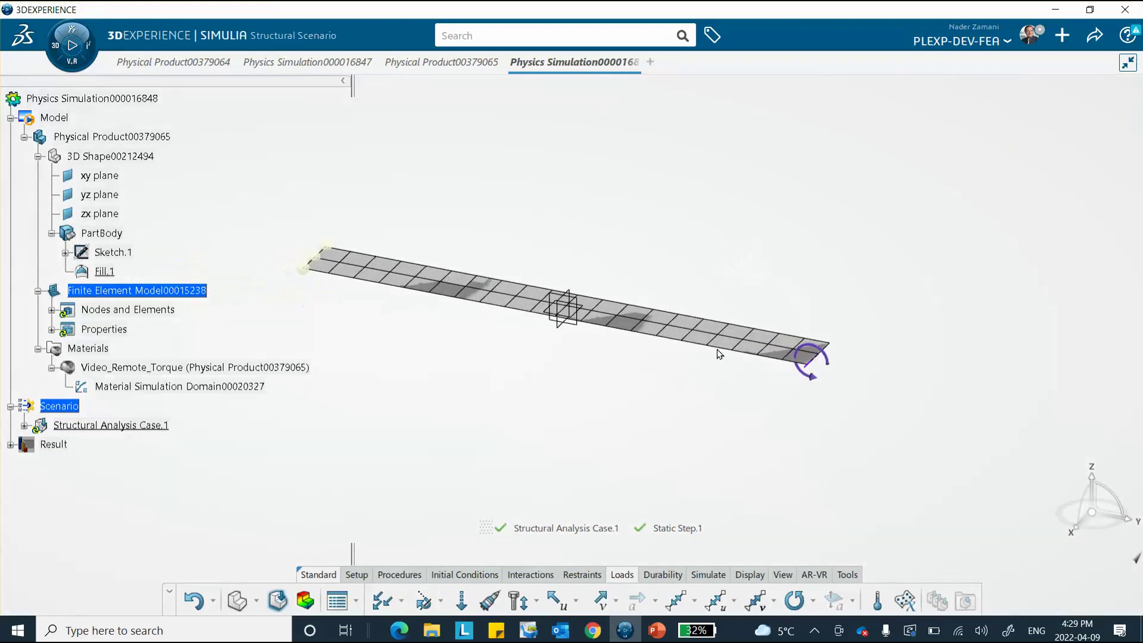
pyautogui.click(706, 576)
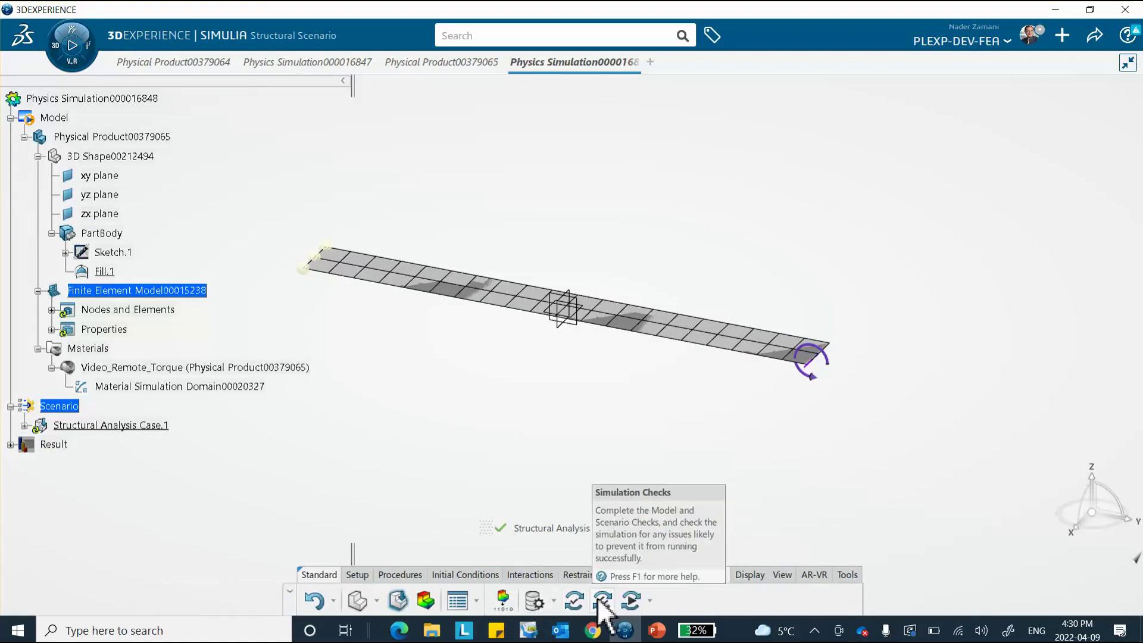
# Step: Run the simulation locally on 4 cores to solve the static analysis
pyautogui.click(630, 601)
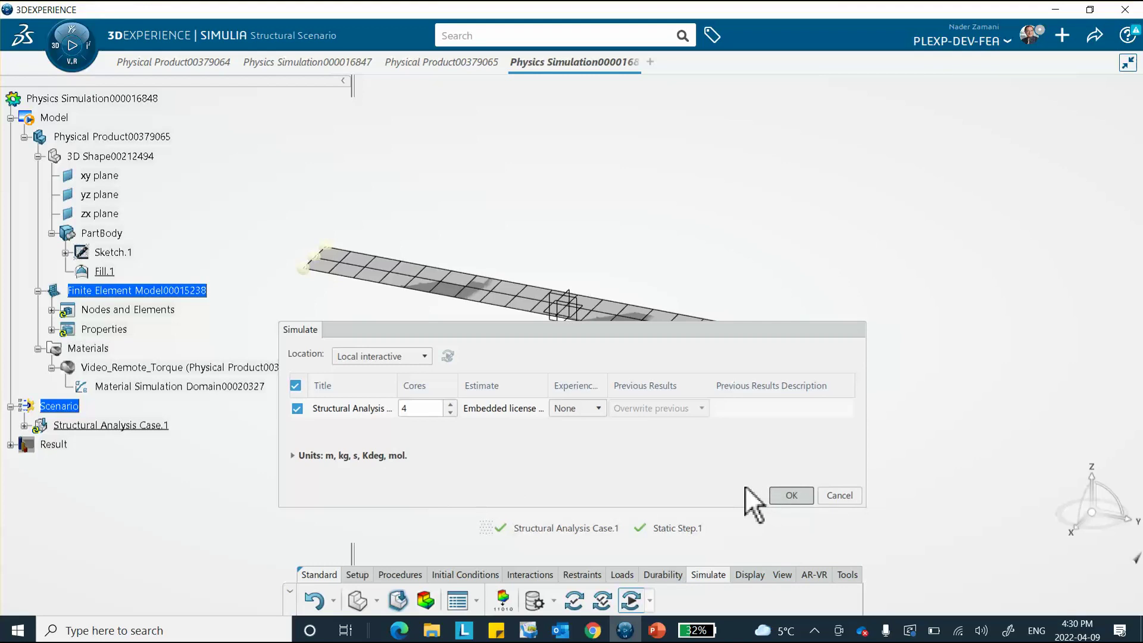
pyautogui.press('Return')
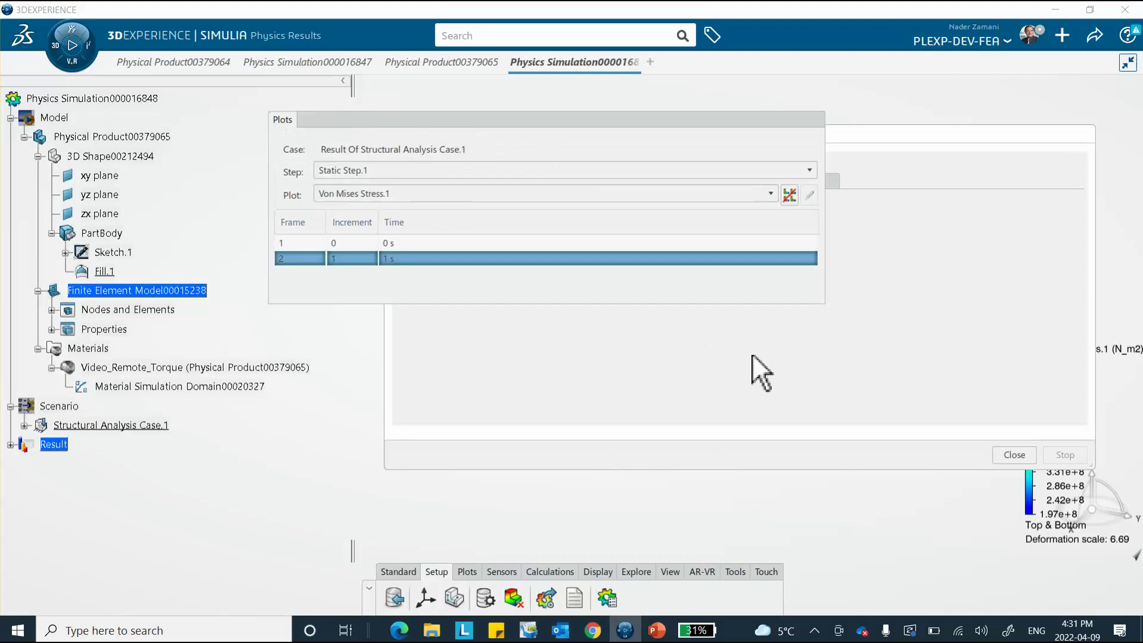
# Step: Check the stress plot against the hand calculations, then plot Displacement.1 (max 0.0015 m)
pyautogui.click(1001, 456)
pyautogui.moveTo(759, 474); pyautogui.dragTo(790, 523, button='middle')
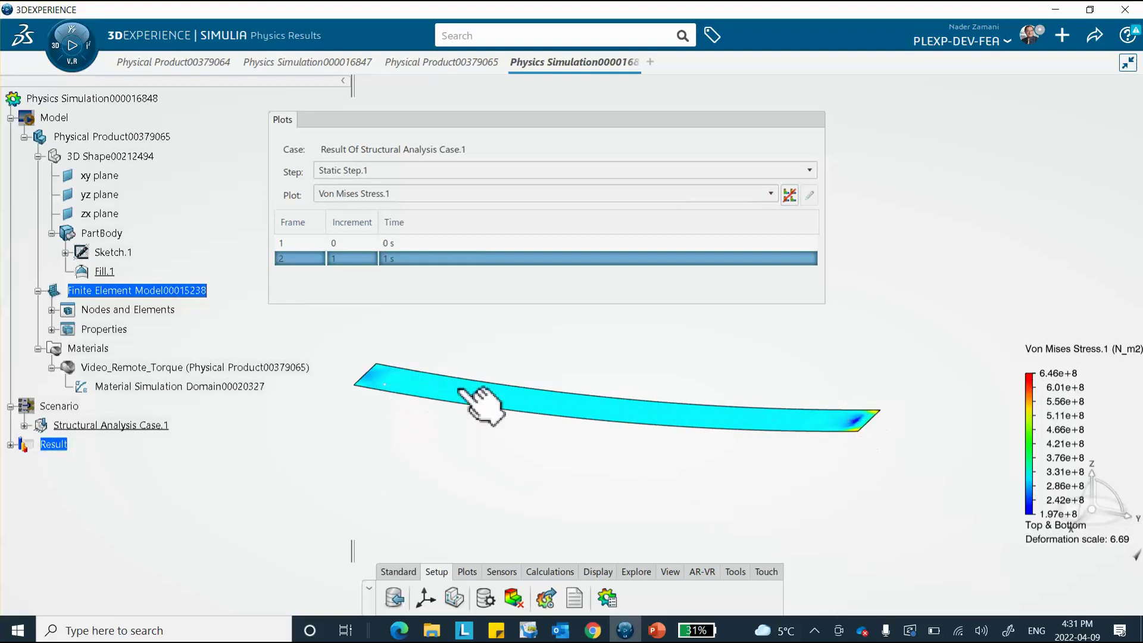
pyautogui.moveTo(622, 417); pyautogui.dragTo(625, 502, button='middle')
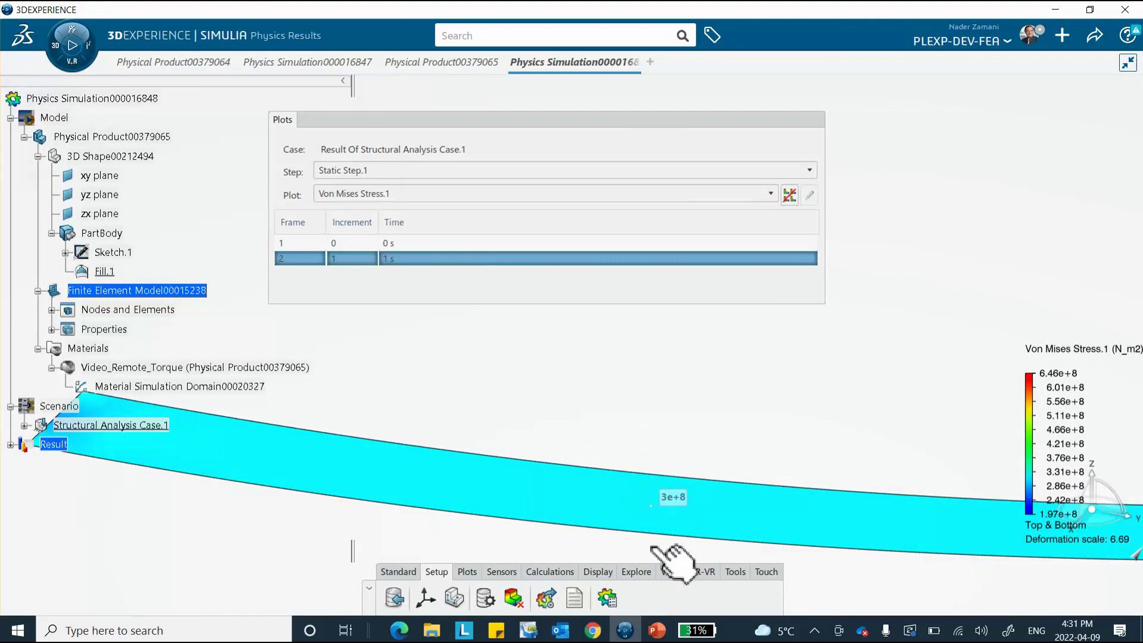
pyautogui.click(657, 630)
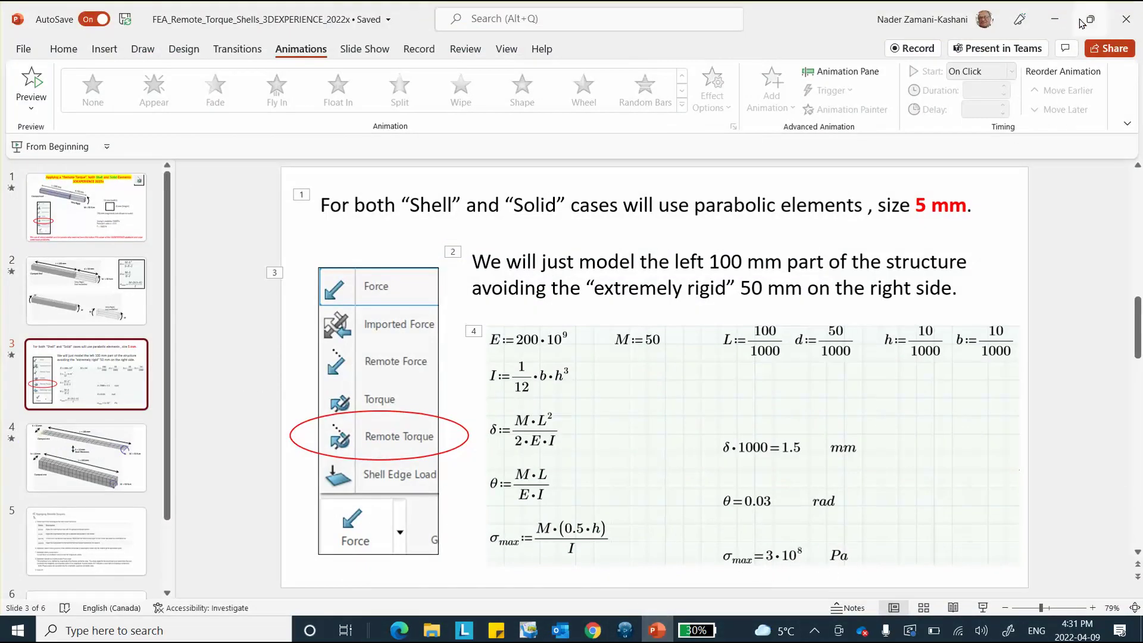
pyautogui.click(1054, 19)
pyautogui.click(486, 194)
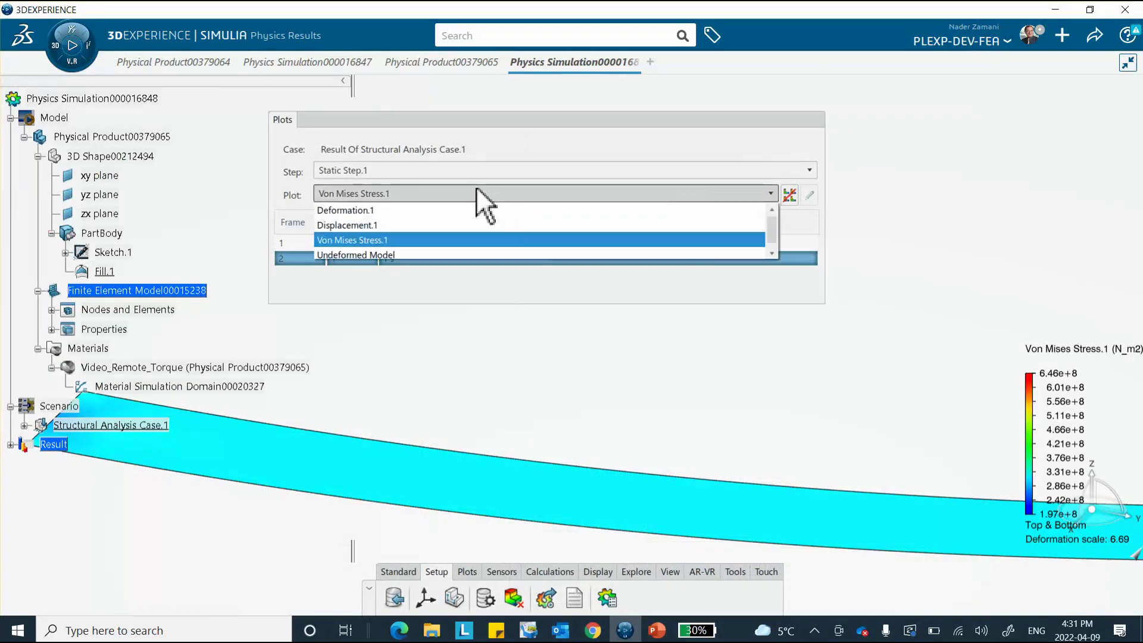
pyautogui.click(447, 225)
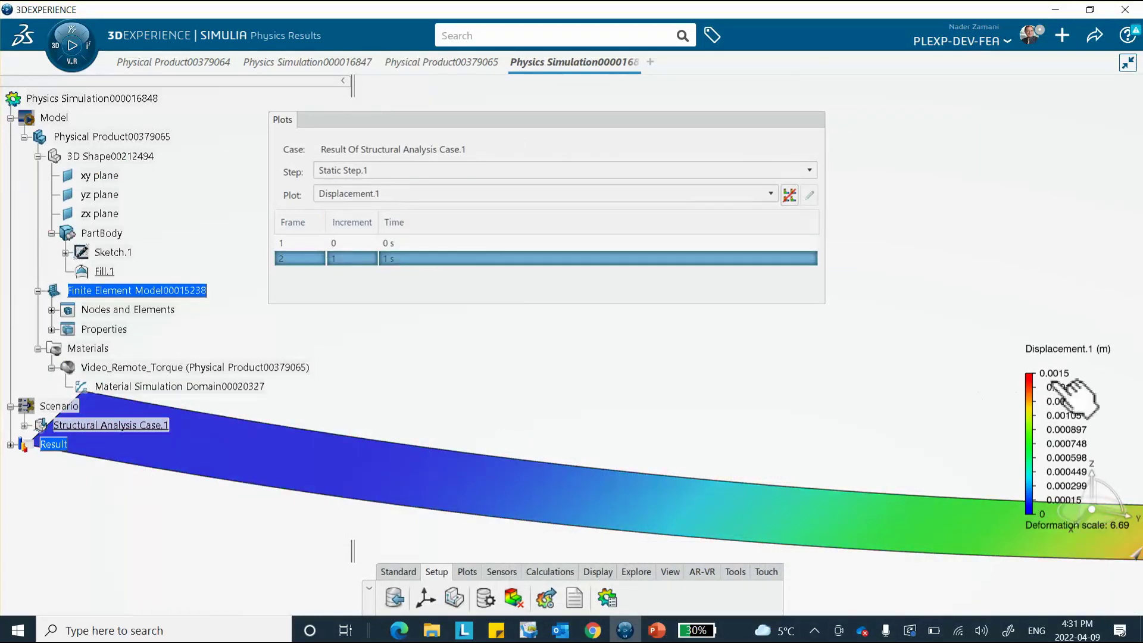